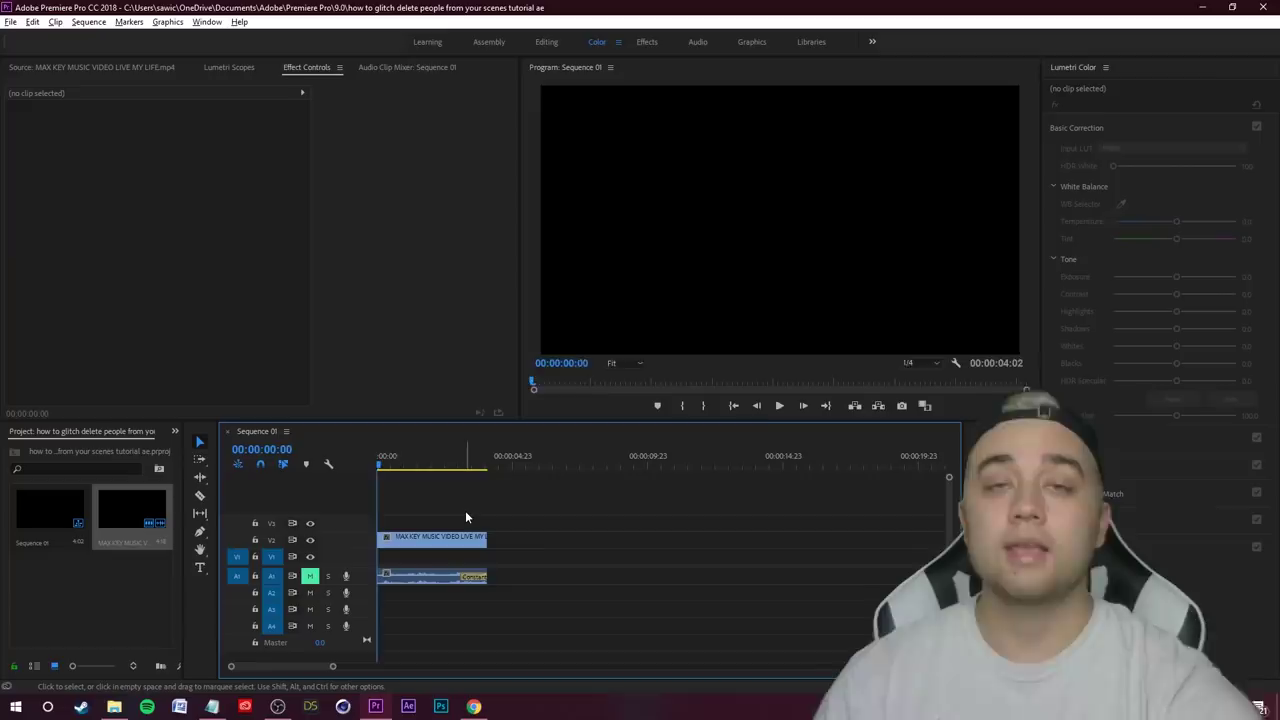
Play the finished glitch-delete clip in Sequence 01 several times, including once in the enlarged program monitor
{"action": "key", "text": "space"}
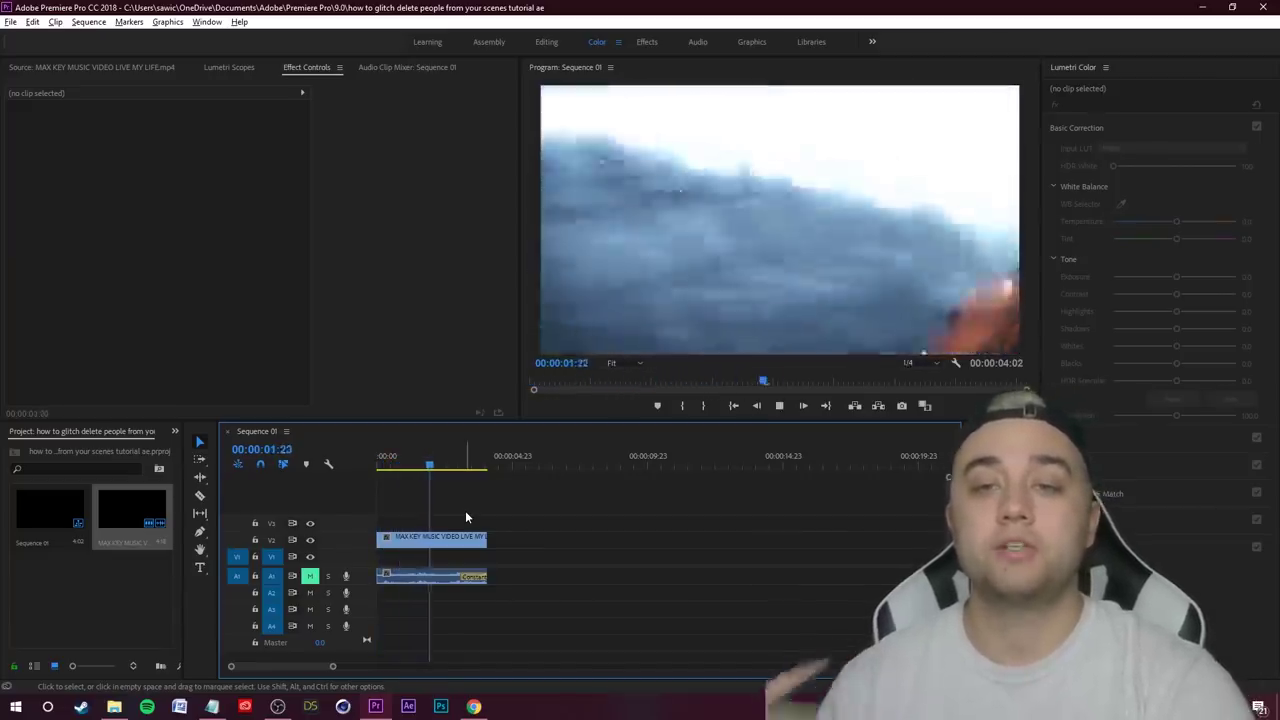
{"action": "key", "text": "space"}
{"action": "left_click_drag", "start_coordinate": [436, 467], "coordinate": [367, 490]}
{"action": "key", "text": "space"}
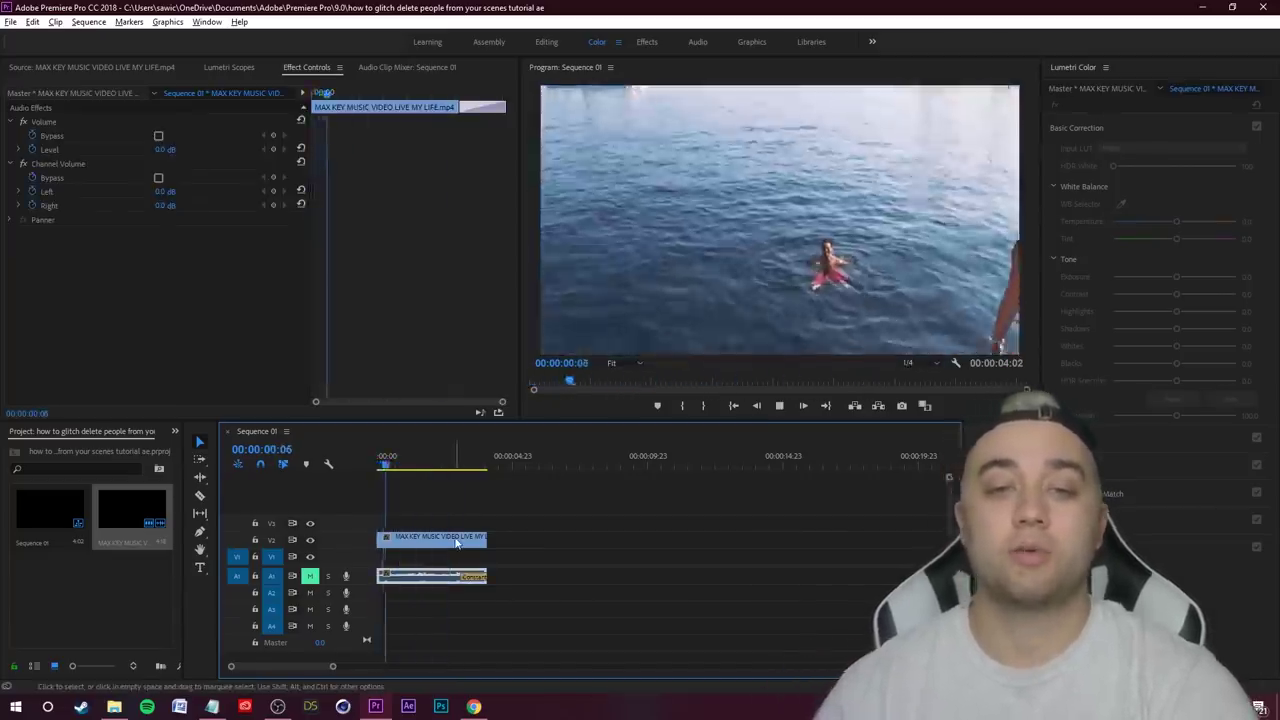
{"action": "key", "text": "grave"}
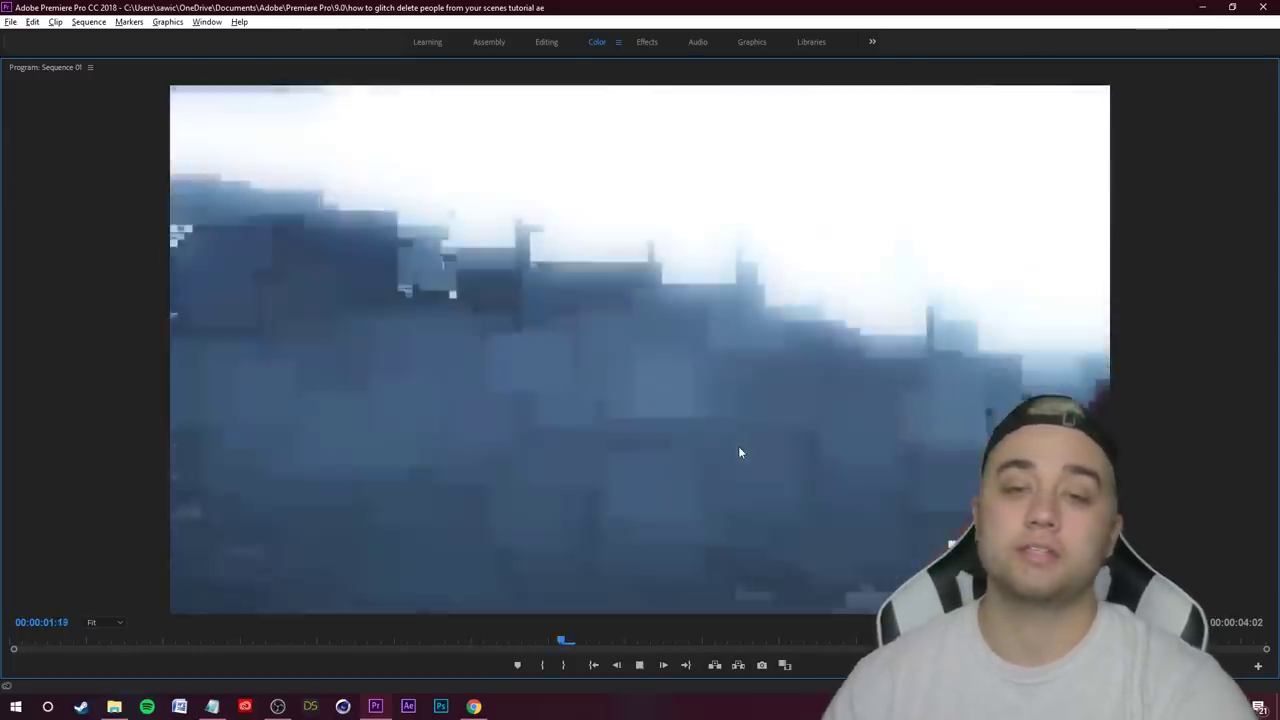
{"action": "key", "text": "grave"}
{"action": "left_click_drag", "start_coordinate": [416, 470], "coordinate": [376, 470]}
{"action": "key", "text": "space"}
{"action": "left_click", "coordinate": [452, 502]}
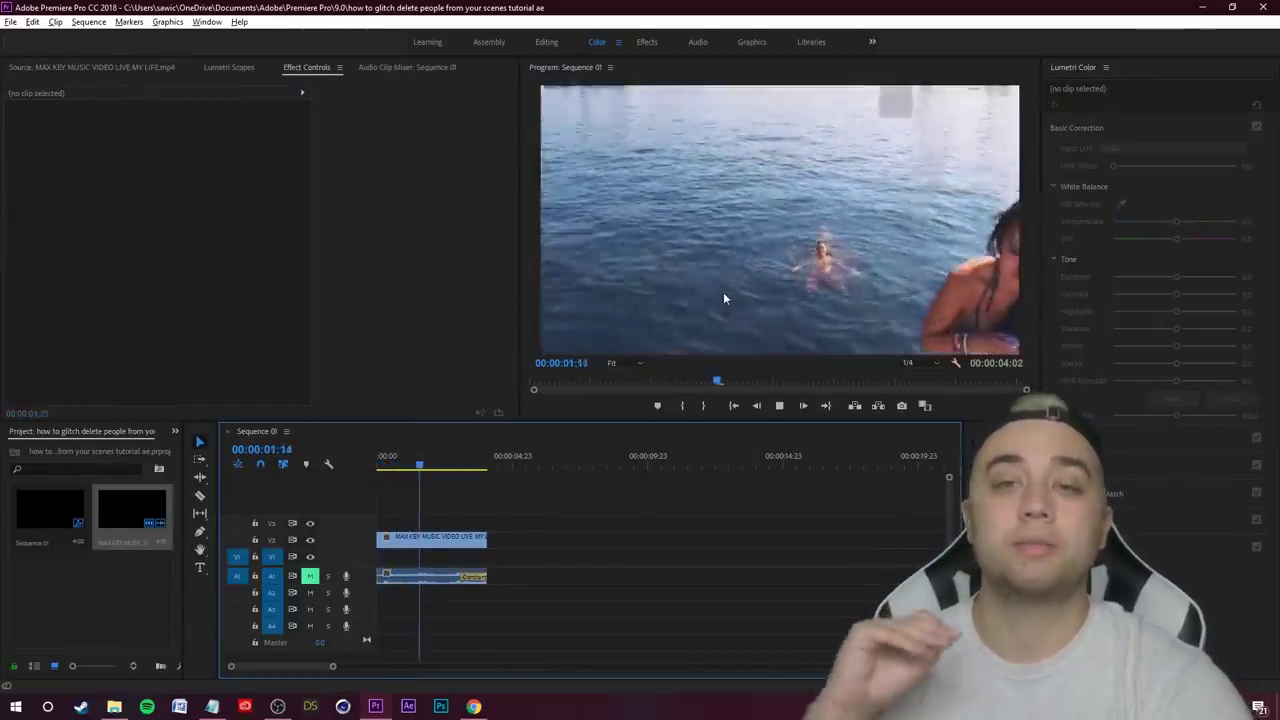
{"action": "key", "text": "space"}
{"action": "left_click", "coordinate": [723, 292]}
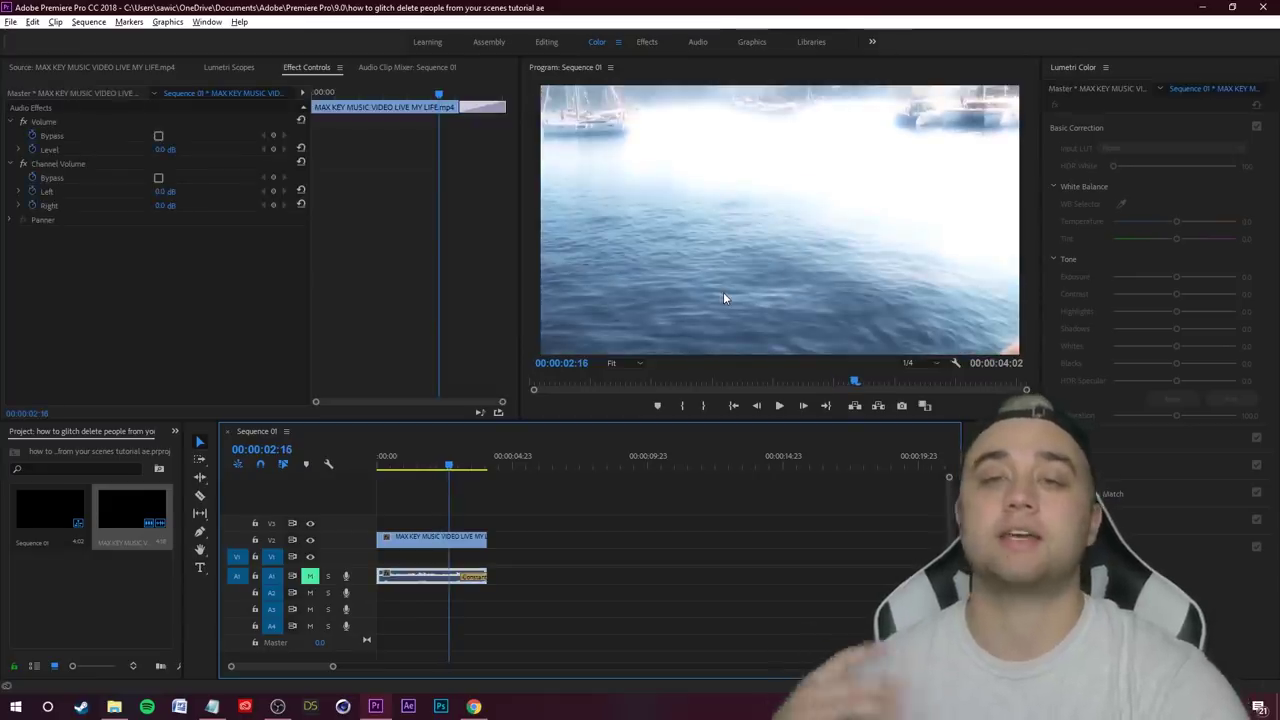
{"action": "left_click", "coordinate": [382, 467]}
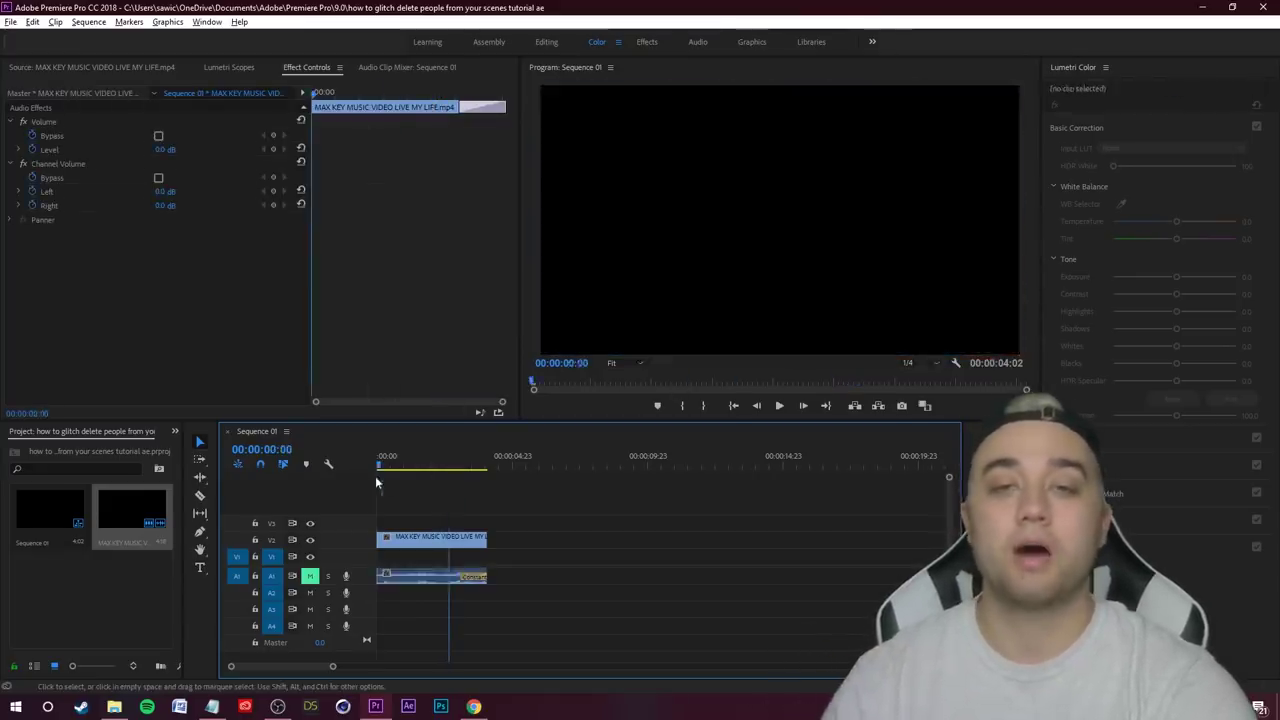
{"action": "key", "text": "space"}
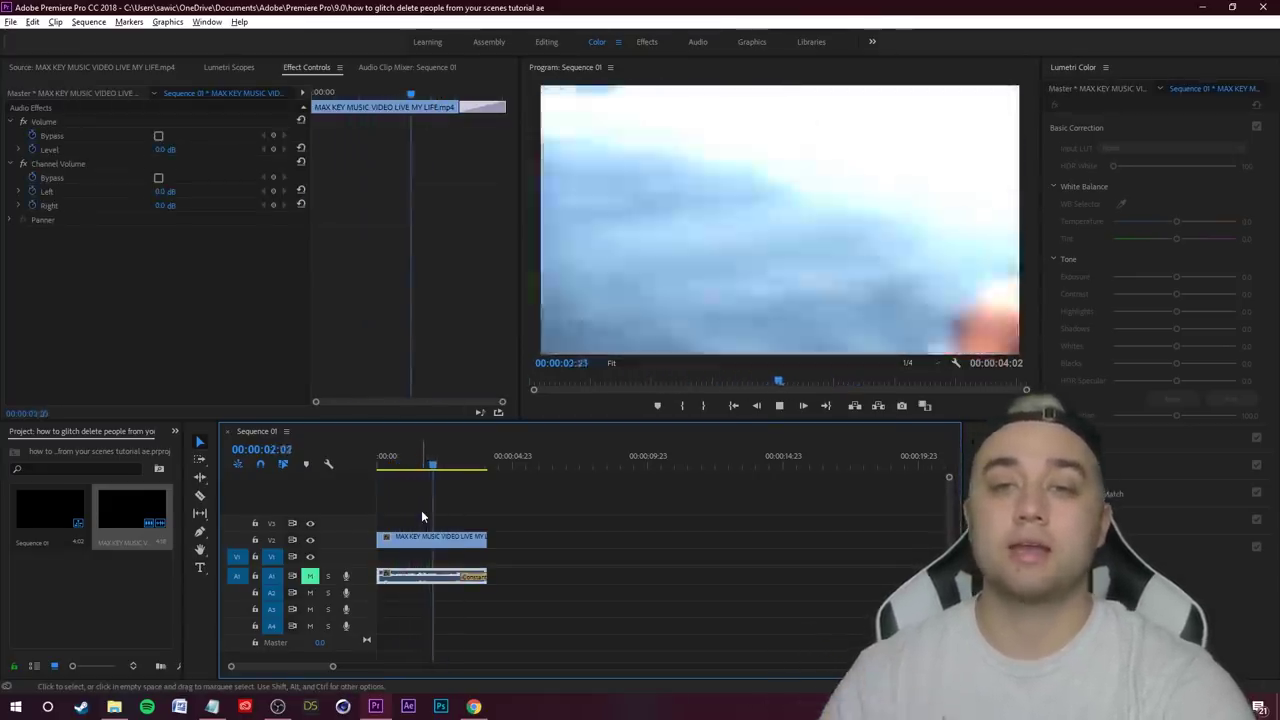
{"action": "key", "text": "space"}
{"action": "key", "text": "space"}
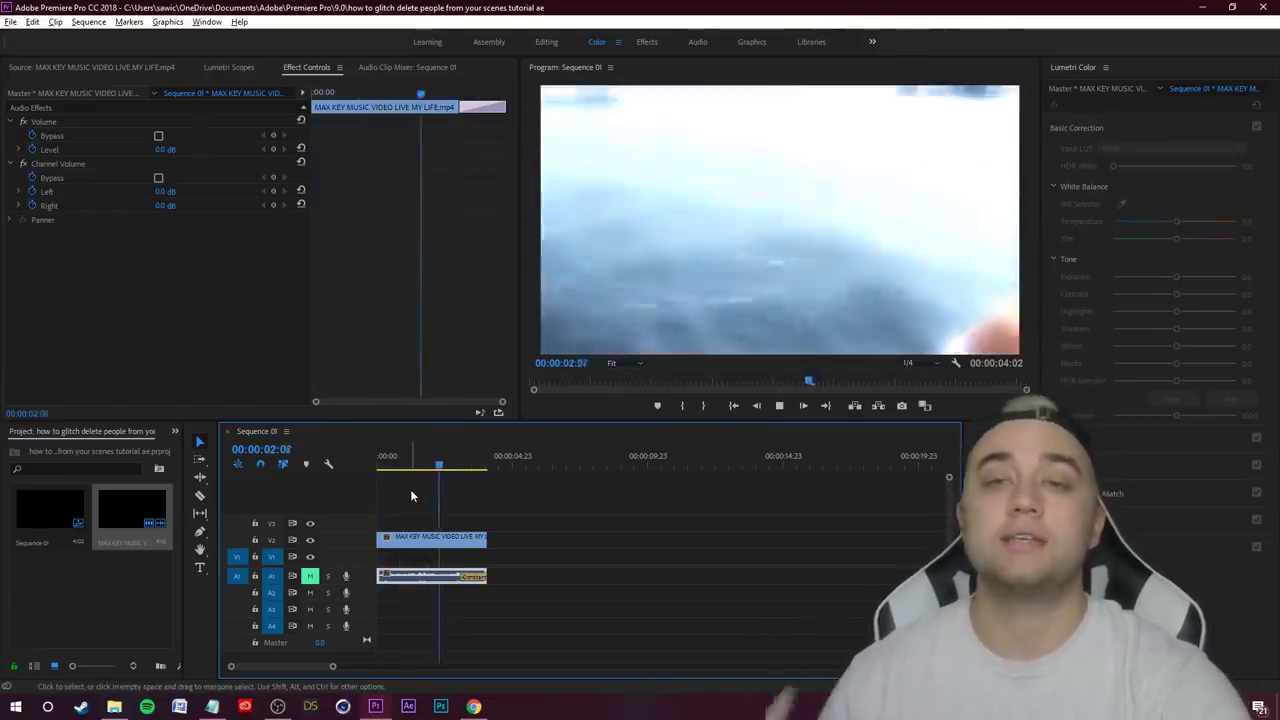
{"action": "key", "text": "space"}
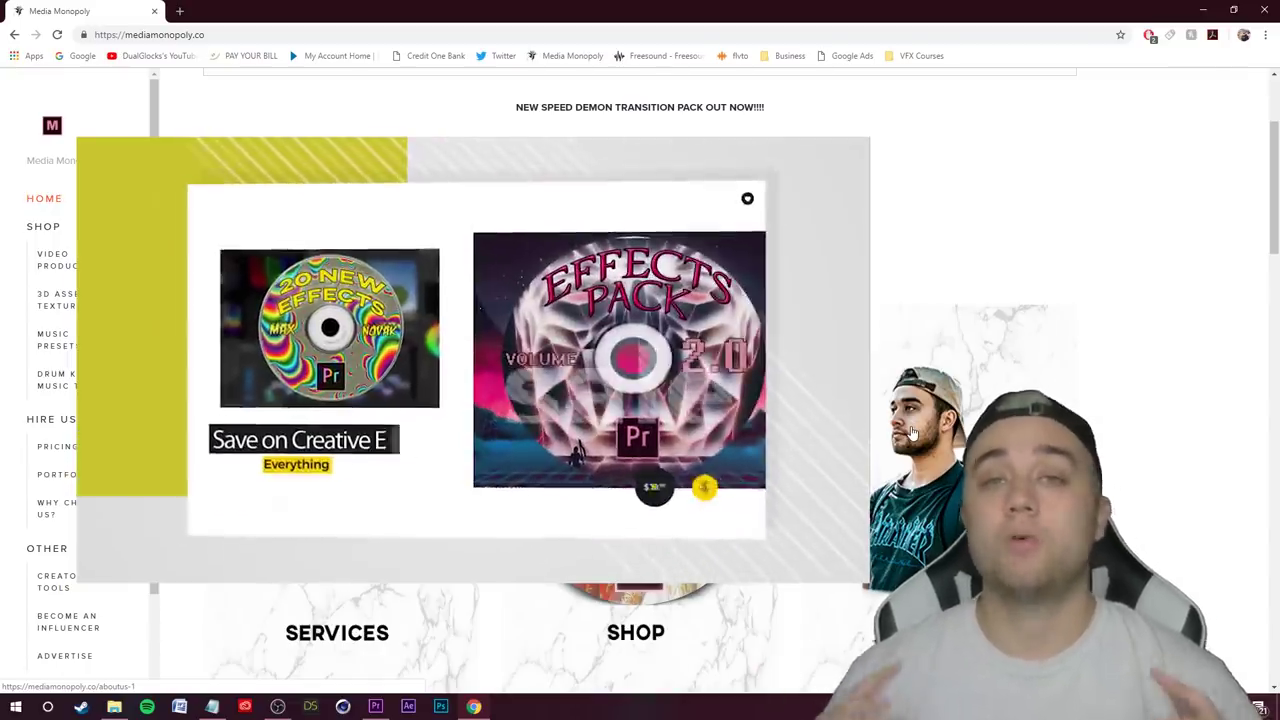
Open the shop from the mediamonopoly.co home page in the browser
{"action": "scroll", "coordinate": [912, 432], "scroll_direction": "down", "scroll_amount": 1}
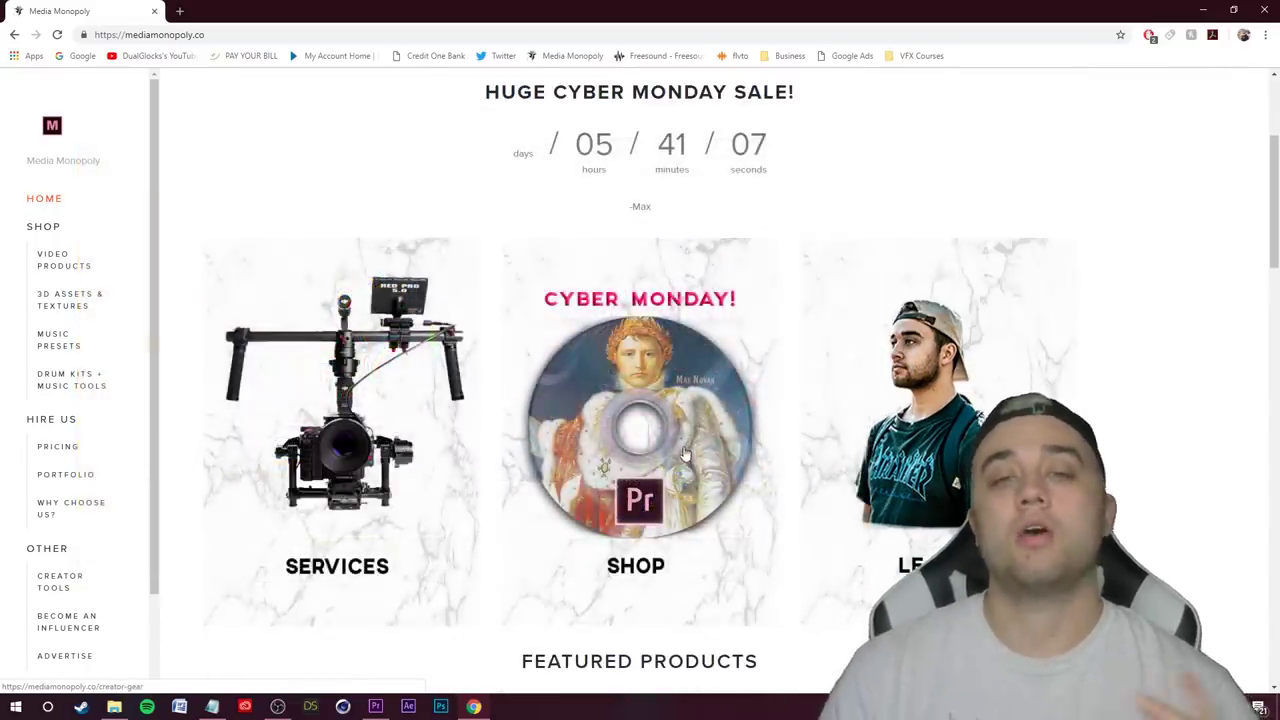
{"action": "left_click", "coordinate": [655, 434]}
{"action": "left_click", "coordinate": [655, 433]}
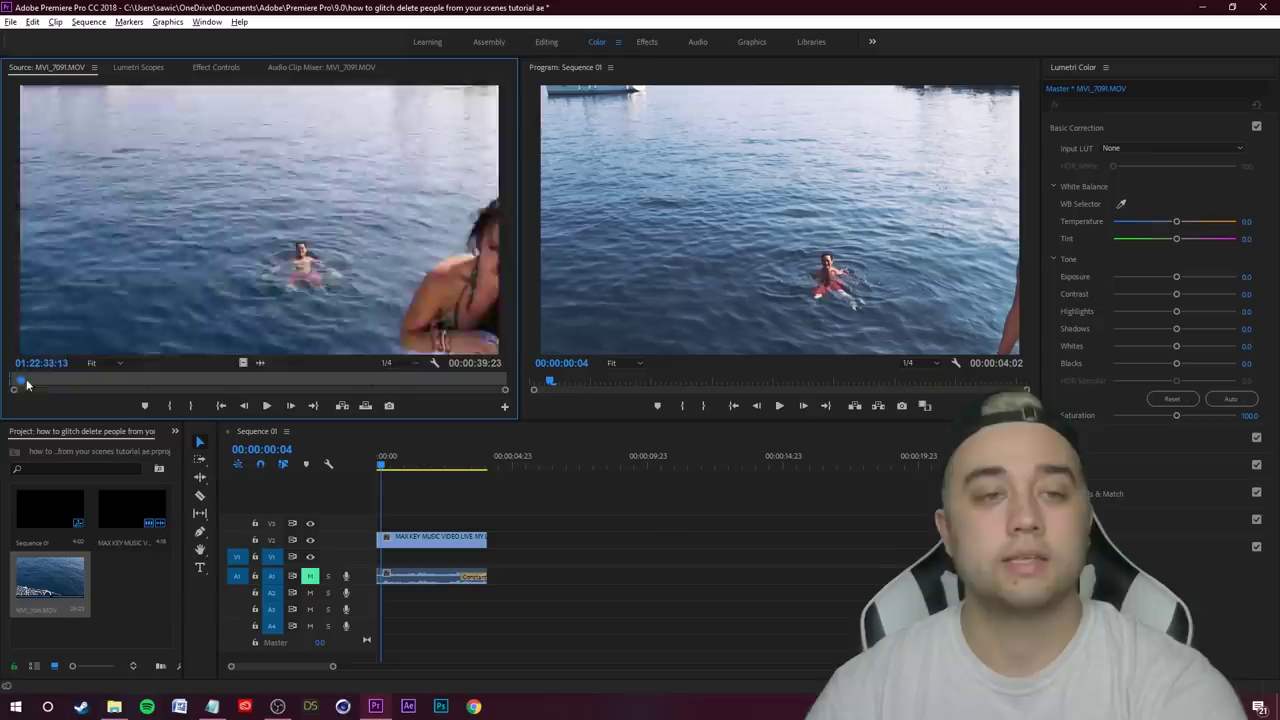
Set MVI_7091.MOV's out point at 01:22:36:07 and place only its video on track V1, after the finished clip
{"action": "left_click_drag", "start_coordinate": [26, 382], "coordinate": [58, 381]}
{"action": "left_click", "coordinate": [190, 405]}
{"action": "left_click_drag", "start_coordinate": [243, 363], "coordinate": [634, 556]}
{"action": "left_click_drag", "start_coordinate": [623, 520], "coordinate": [723, 531]}
Play the newly placed MVI_7091.MOV clip from its start in the timeline
{"action": "left_click_drag", "start_coordinate": [380, 456], "coordinate": [641, 503]}
{"action": "left_click_drag", "start_coordinate": [766, 510], "coordinate": [785, 508]}
{"action": "key", "text": "space"}
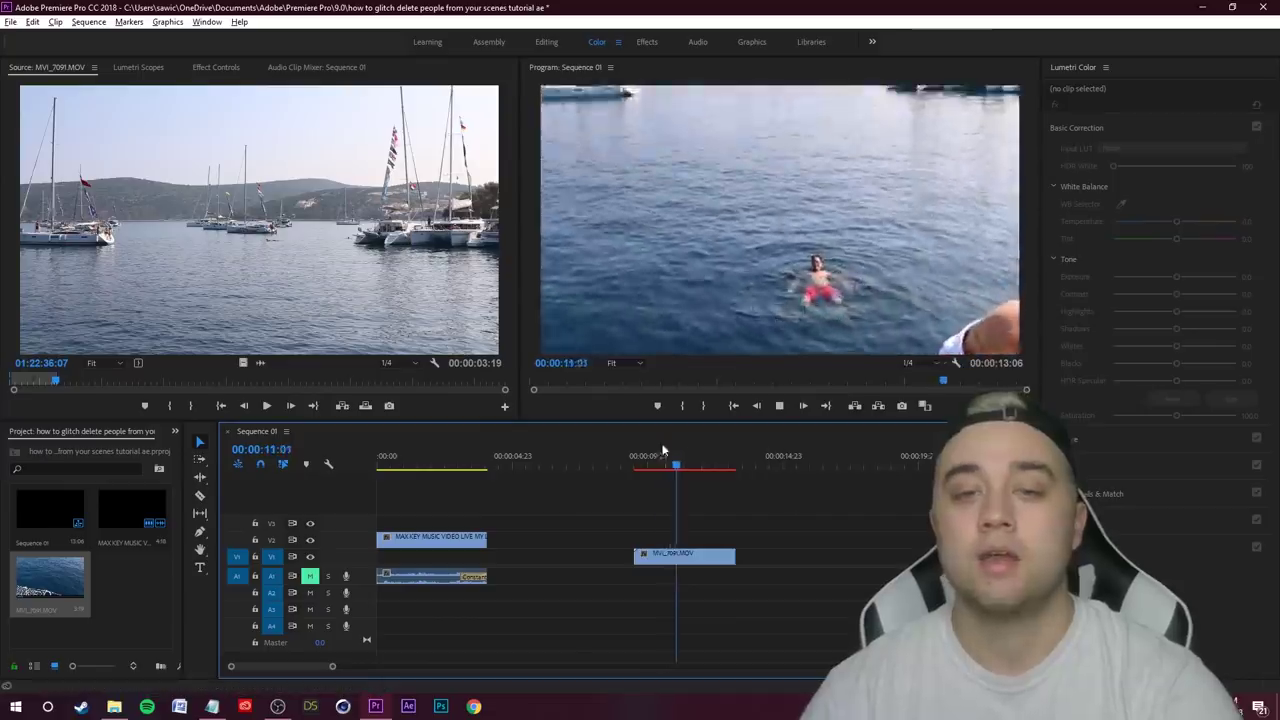
{"action": "left_click", "coordinate": [859, 486]}
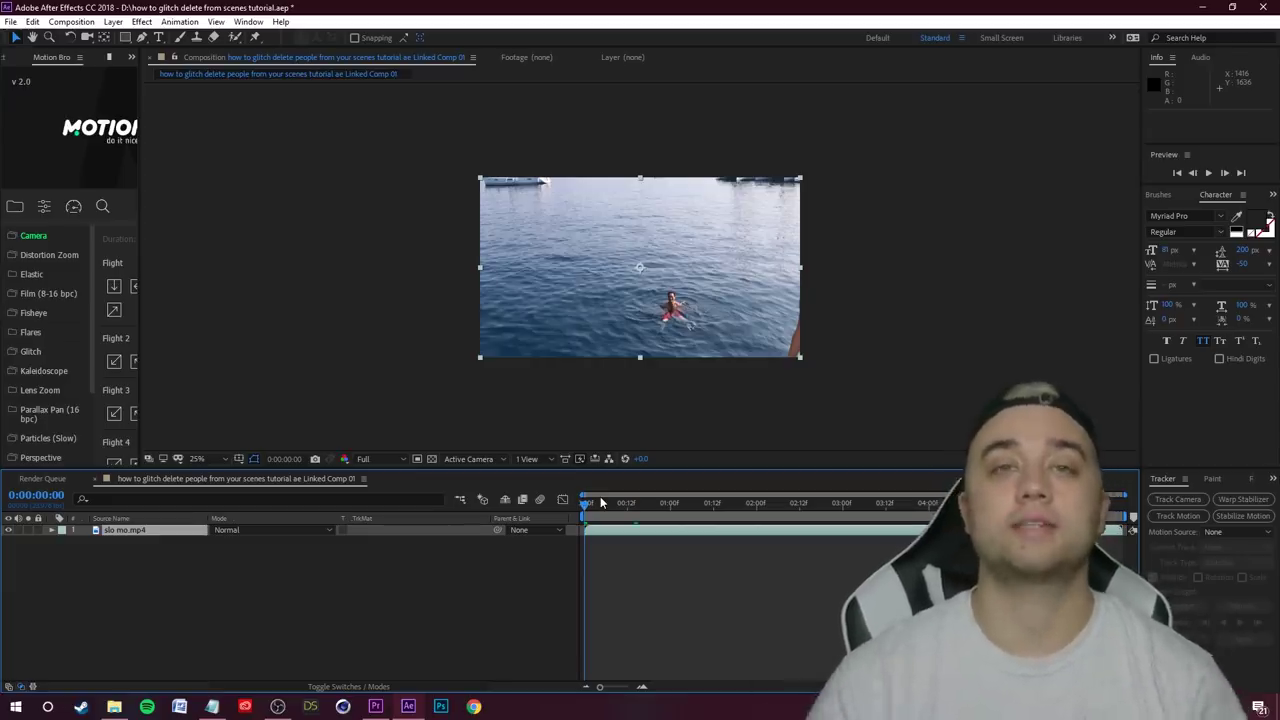
In After Effects, move the current time to 0:00:00:23 and duplicate the slo mo.mp4 layer
{"action": "left_click_drag", "start_coordinate": [641, 286], "coordinate": [653, 296]}
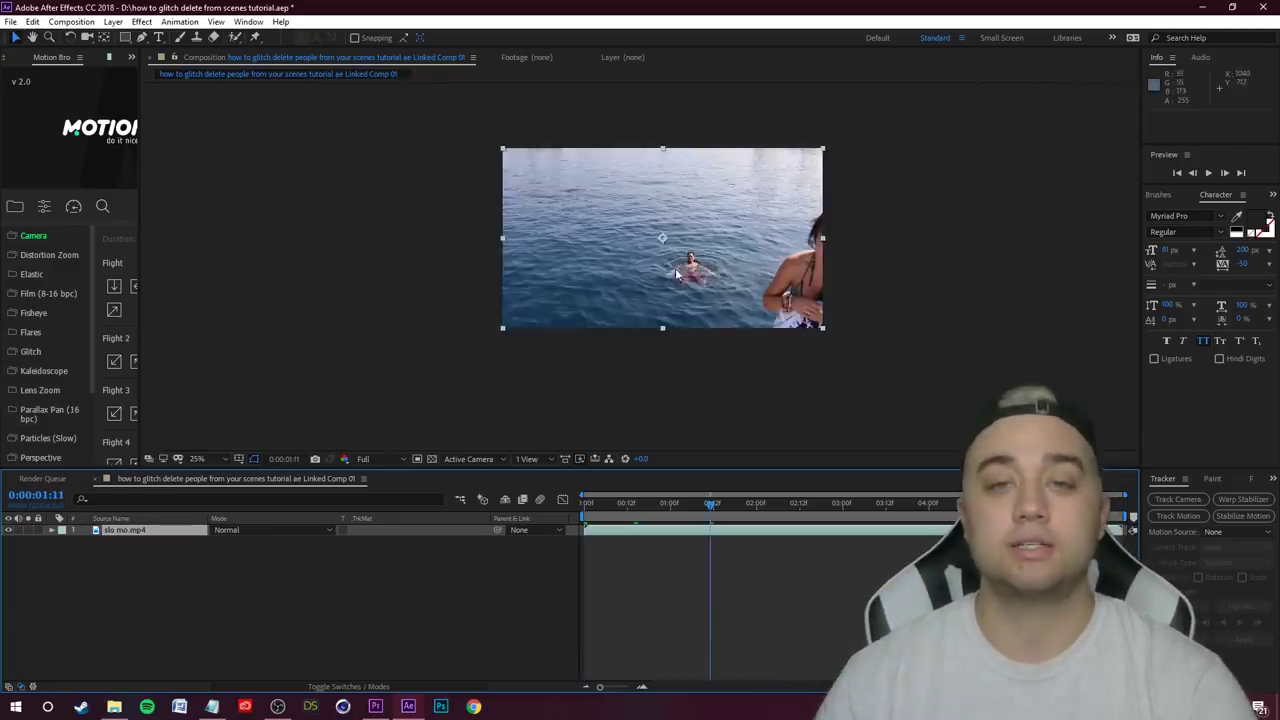
{"action": "left_click_drag", "start_coordinate": [709, 505], "coordinate": [671, 505]}
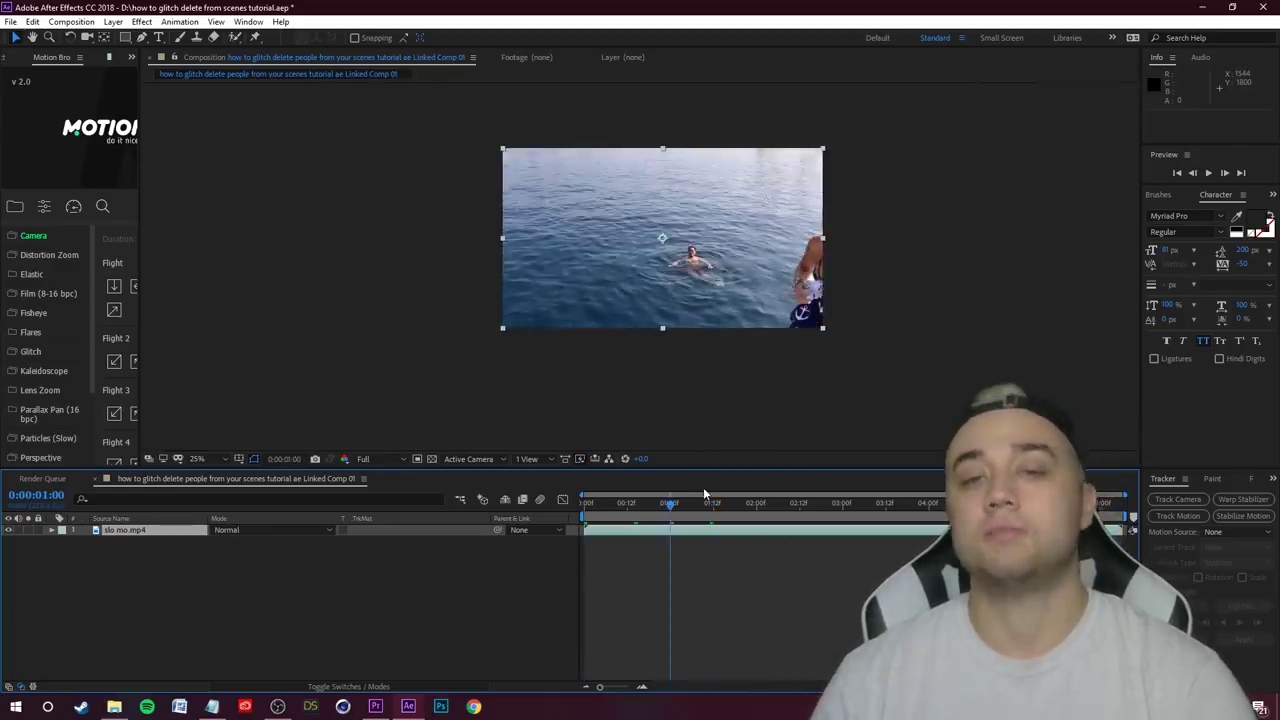
{"action": "left_click_drag", "start_coordinate": [663, 507], "coordinate": [676, 507]}
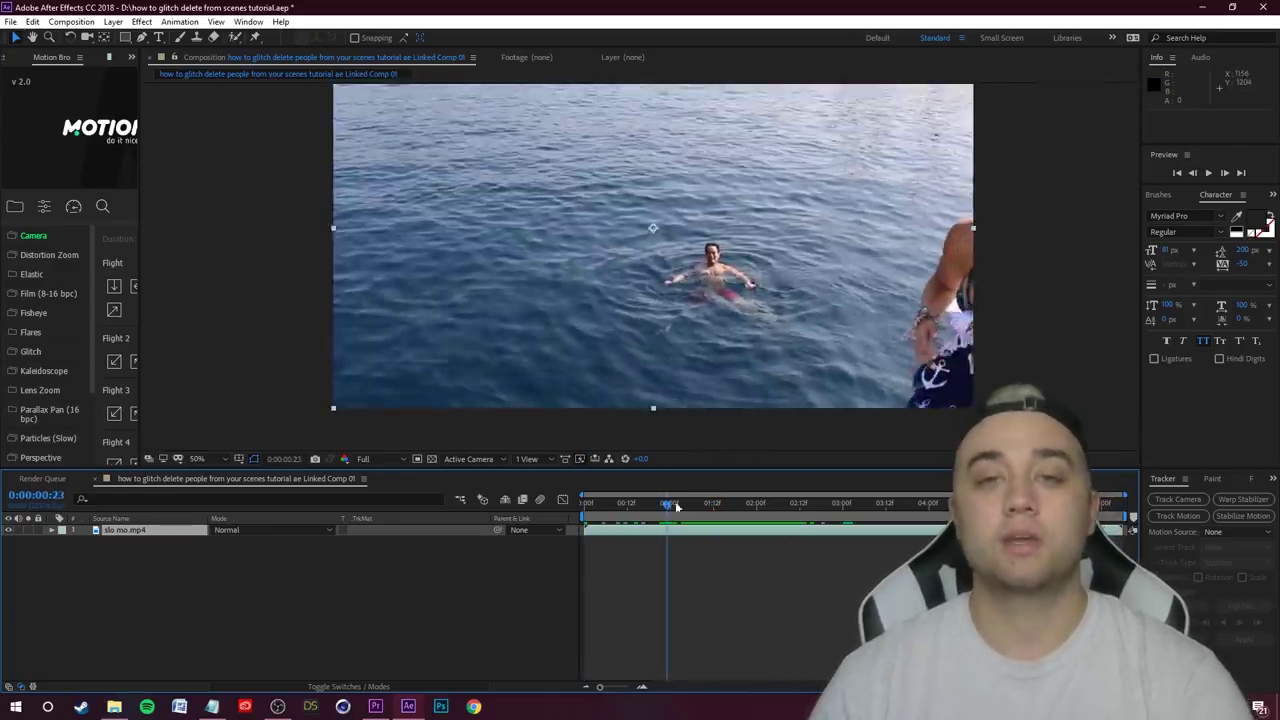
{"action": "scroll", "coordinate": [682, 265], "scroll_direction": "down", "scroll_amount": 2}
{"action": "scroll", "coordinate": [700, 310], "scroll_direction": "up", "scroll_amount": 1}
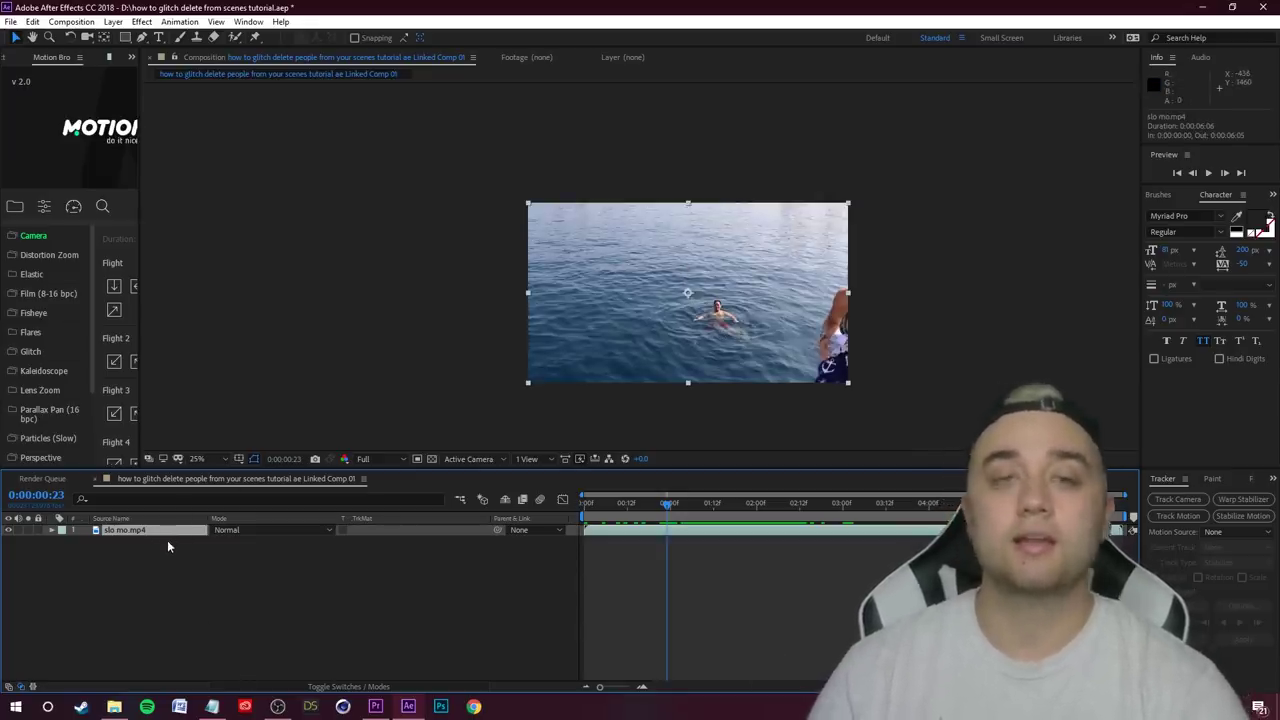
{"action": "key", "text": "ctrl+d"}
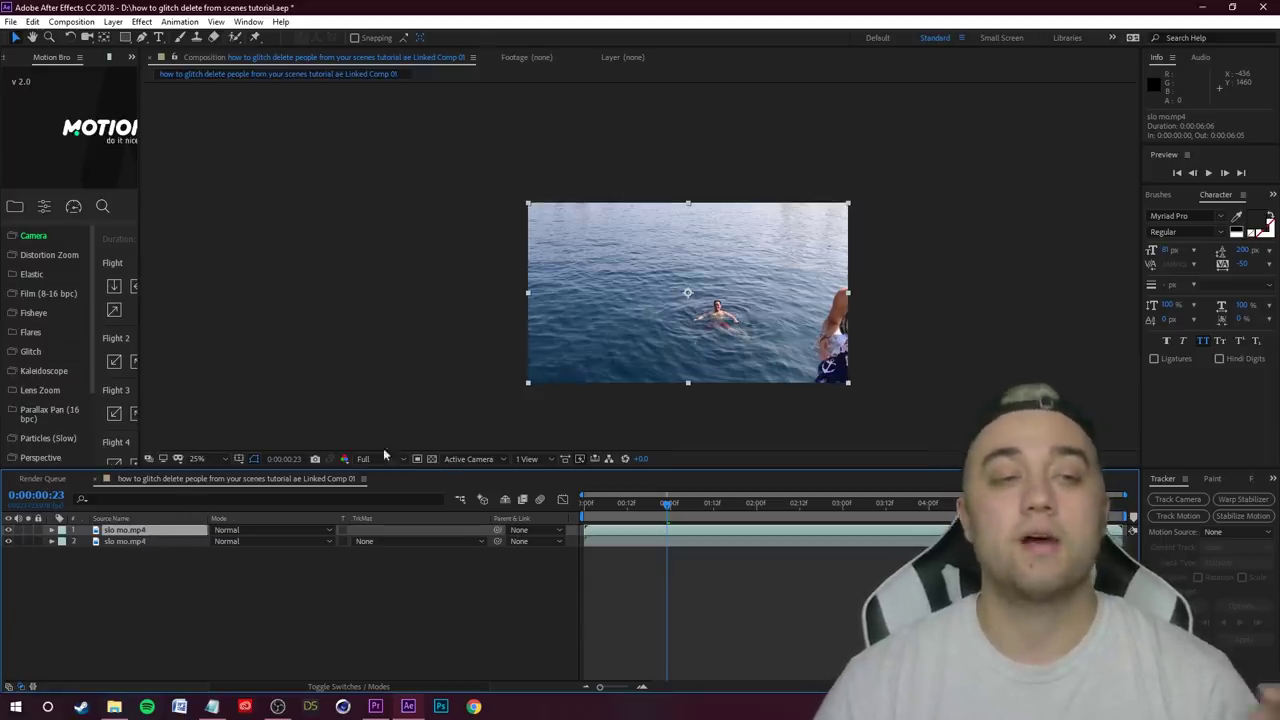
Draw a closed curved Pen tool mask on the top slo mo.mp4 layer around the empty water at the frame's lower left
{"action": "left_click", "coordinate": [142, 37]}
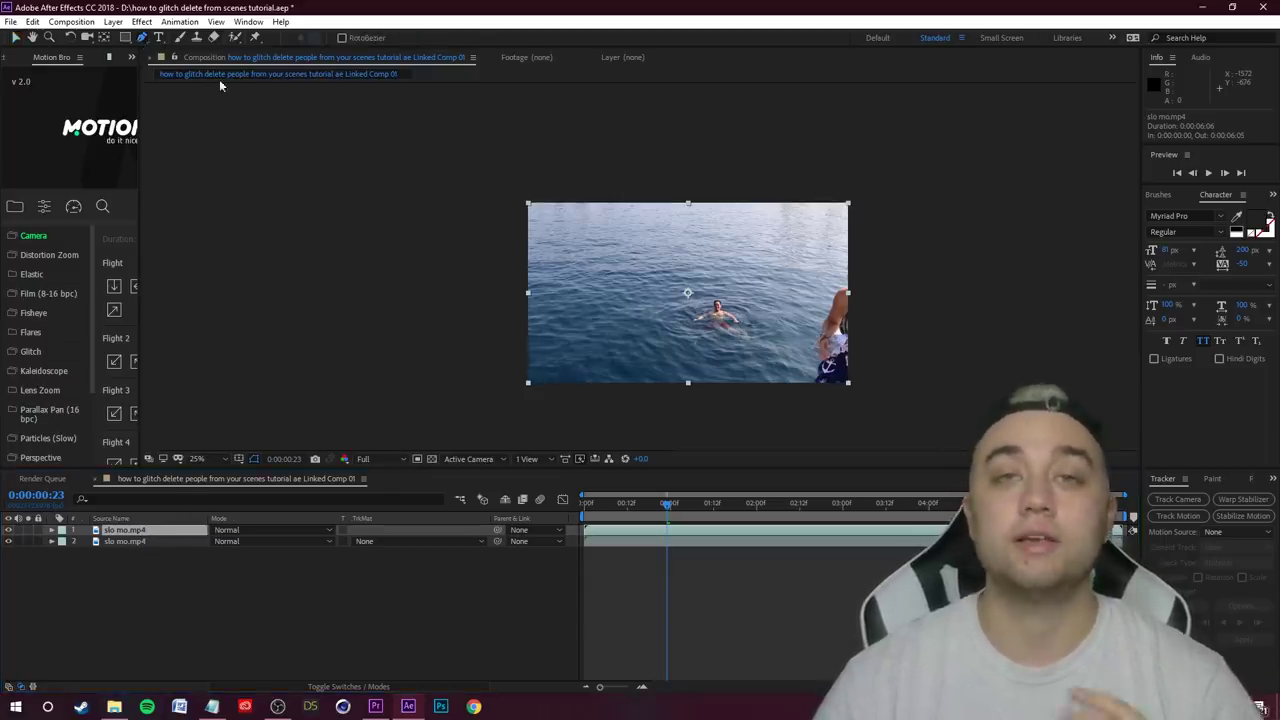
{"action": "left_click", "coordinate": [586, 306]}
{"action": "left_click_drag", "start_coordinate": [497, 330], "coordinate": [497, 347]}
{"action": "left_click_drag", "start_coordinate": [513, 394], "coordinate": [543, 414]}
{"action": "left_click_drag", "start_coordinate": [624, 414], "coordinate": [690, 394]}
{"action": "left_click", "coordinate": [663, 346]}
{"action": "left_click", "coordinate": [628, 318]}
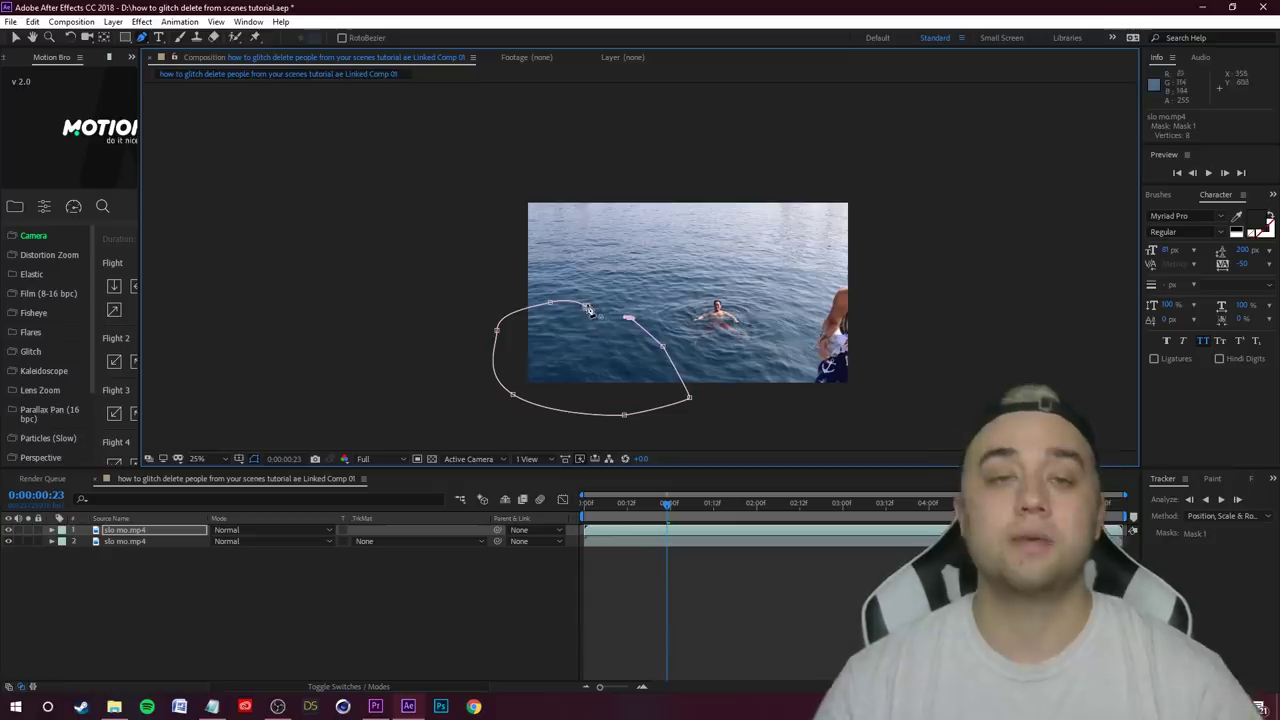
{"action": "left_click", "coordinate": [588, 307]}
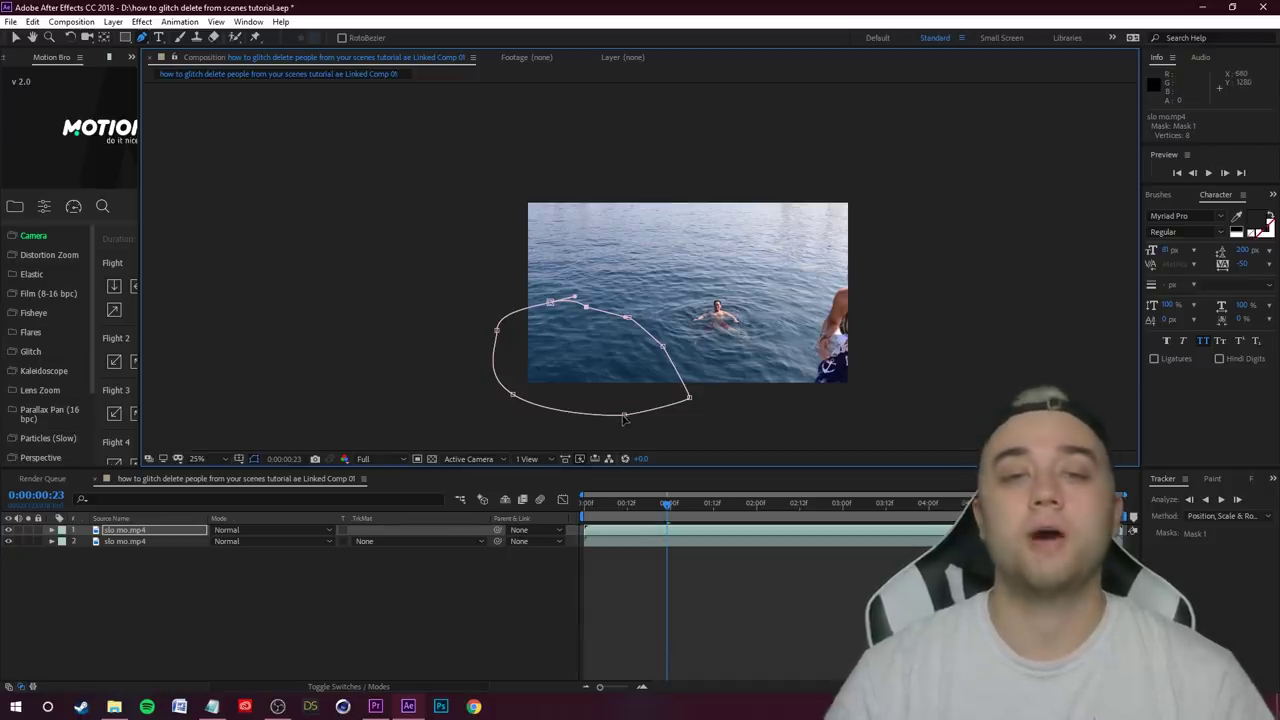
Hide the lower slo mo.mp4 layer to isolate the masked water patch, and move the current time to 0:00:00:21
{"action": "left_click", "coordinate": [137, 530]}
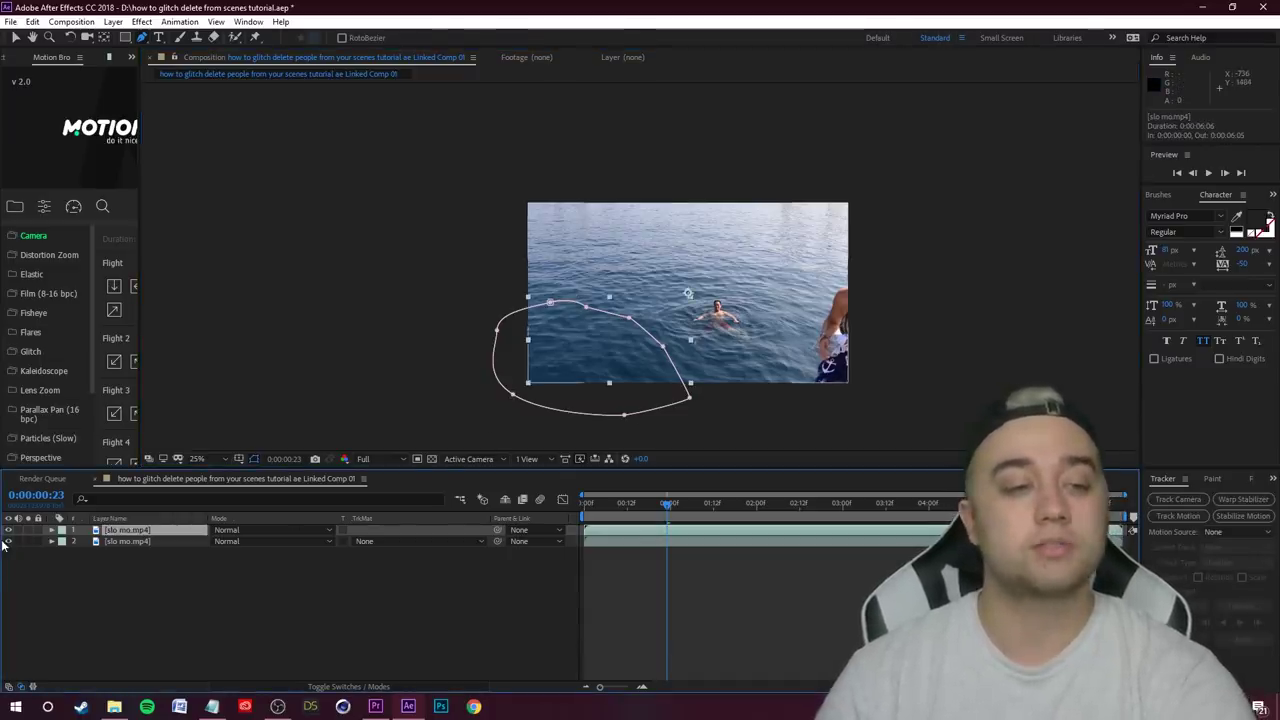
{"action": "left_click", "coordinate": [251, 557]}
{"action": "left_click", "coordinate": [8, 541]}
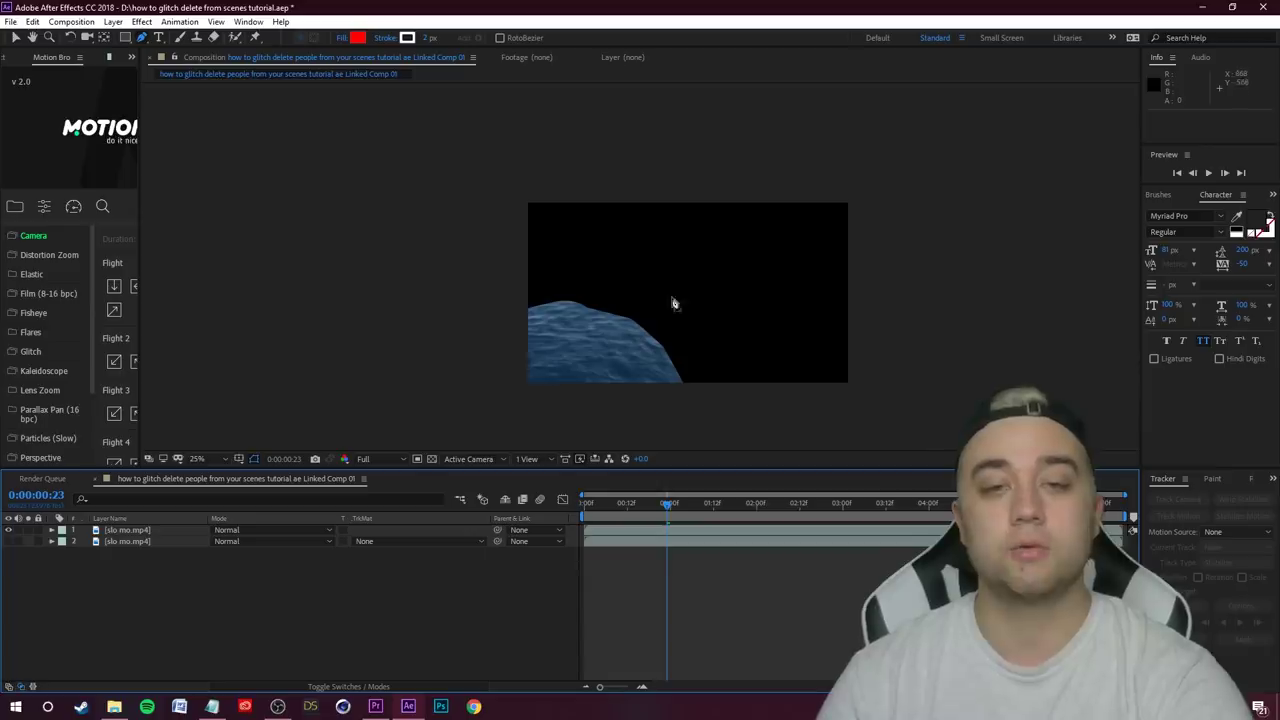
{"action": "mouse_move", "coordinate": [666, 507]}
{"action": "left_mouse_down"}
{"action": "mouse_move", "coordinate": [642, 505]}
{"action": "mouse_move", "coordinate": [659, 505]}
{"action": "left_mouse_up"}
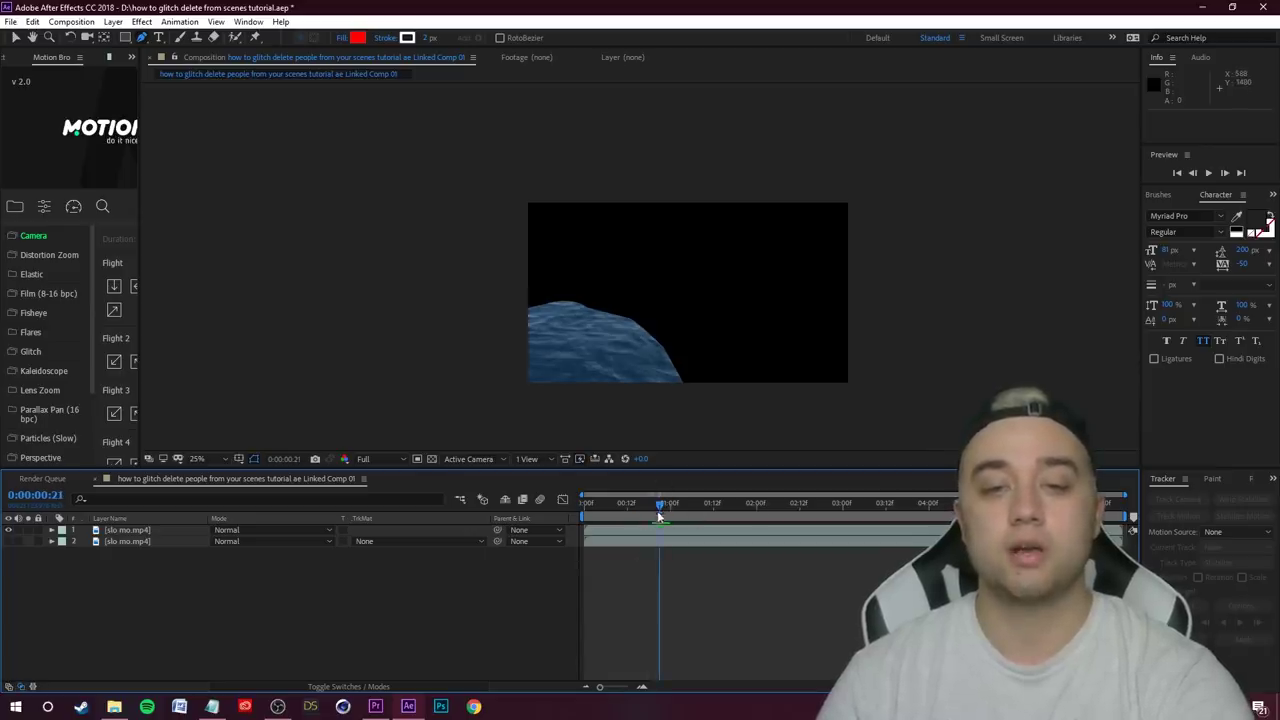
Reveal Mask 1's properties on the top layer, hide the mask outline and set Mask Feather to 155 pixels
{"action": "left_click", "coordinate": [153, 531]}
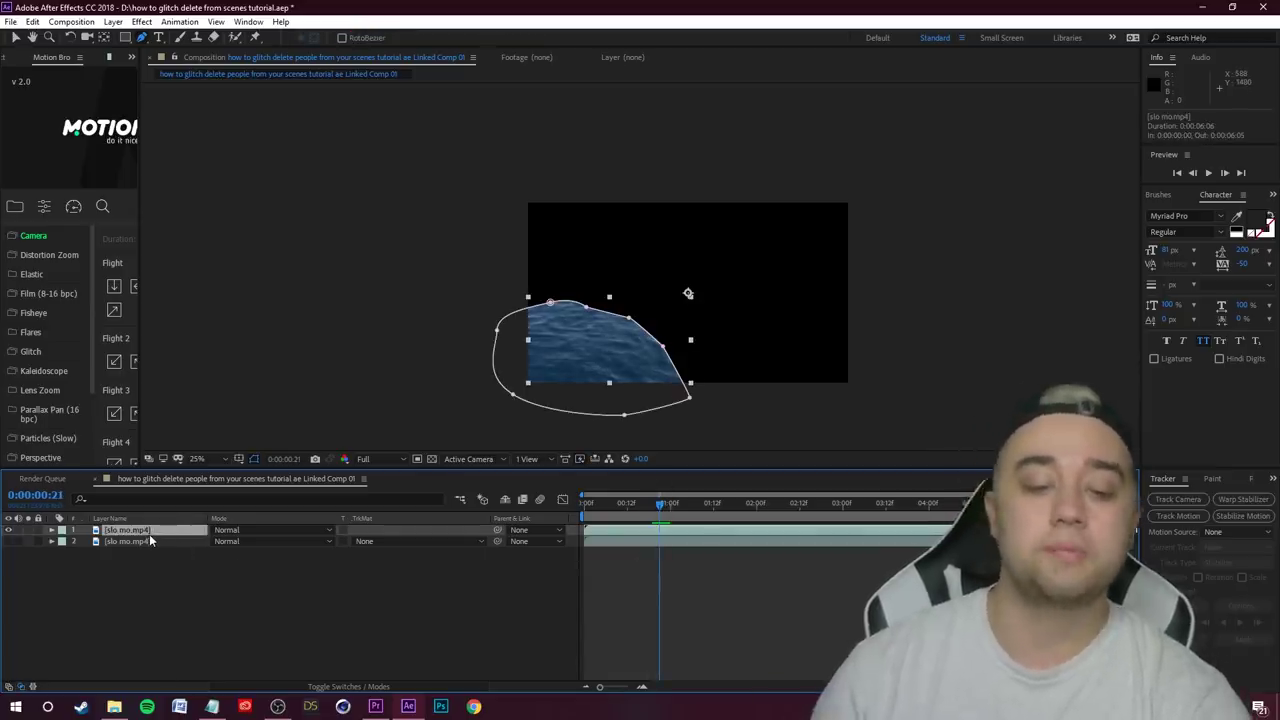
{"action": "key", "text": "m"}
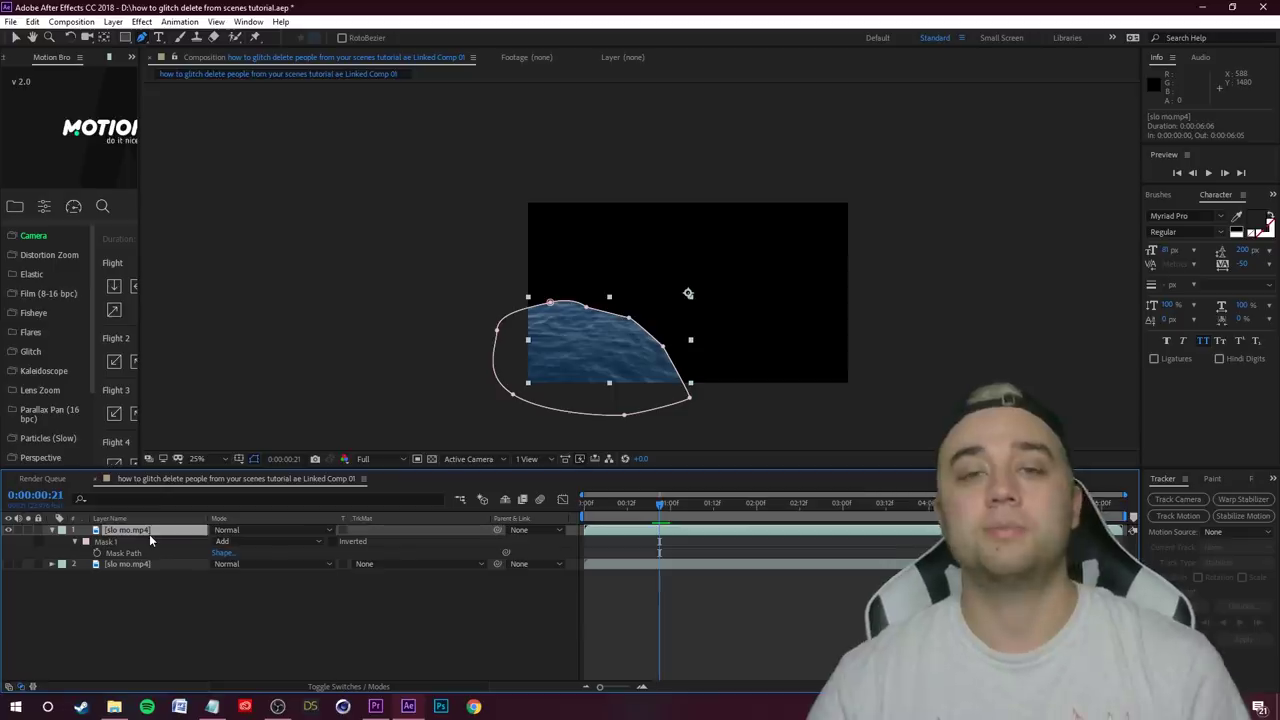
{"action": "left_click", "coordinate": [74, 542]}
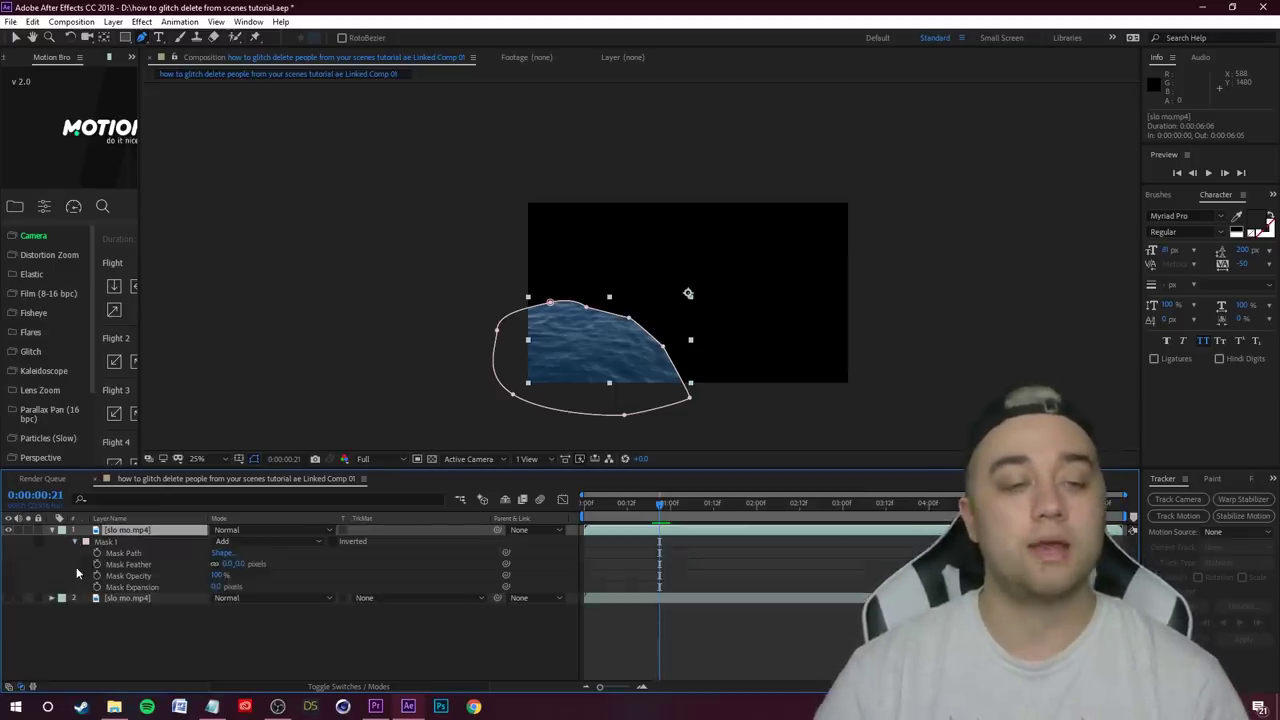
{"action": "left_click_drag", "start_coordinate": [239, 565], "coordinate": [314, 562]}
{"action": "left_click", "coordinate": [247, 459]}
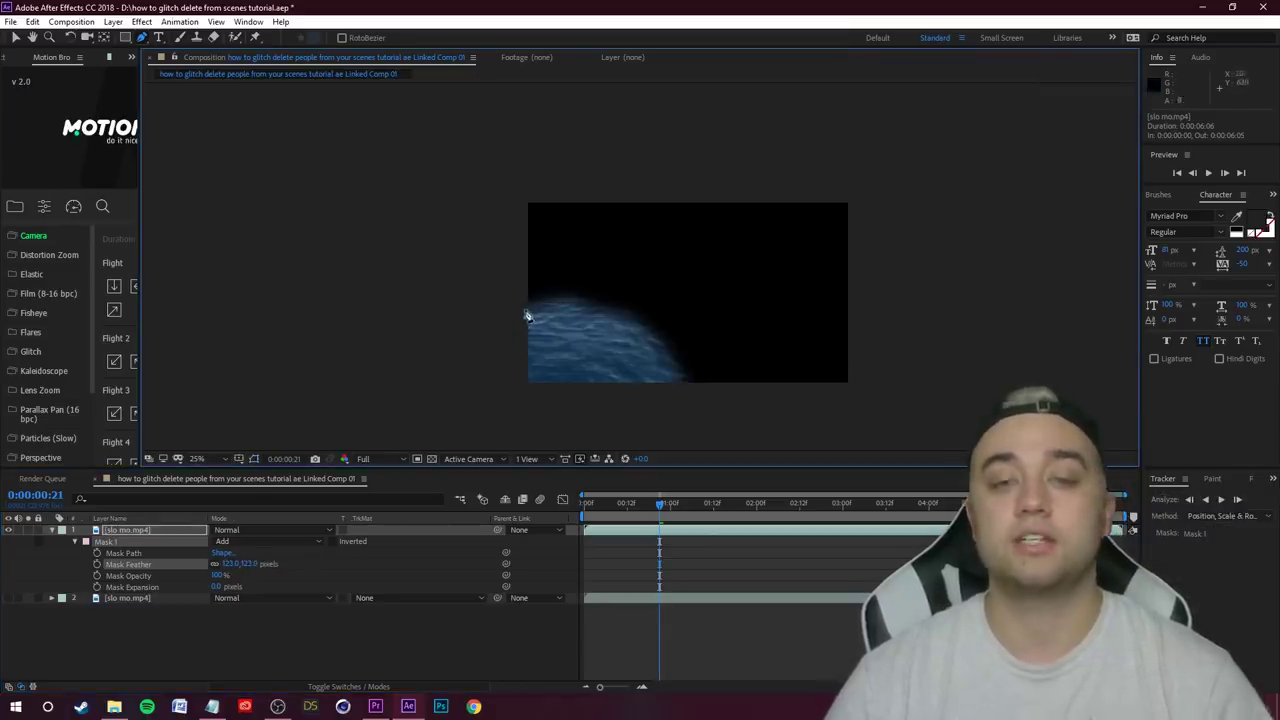
{"action": "left_click_drag", "start_coordinate": [242, 564], "coordinate": [136, 564]}
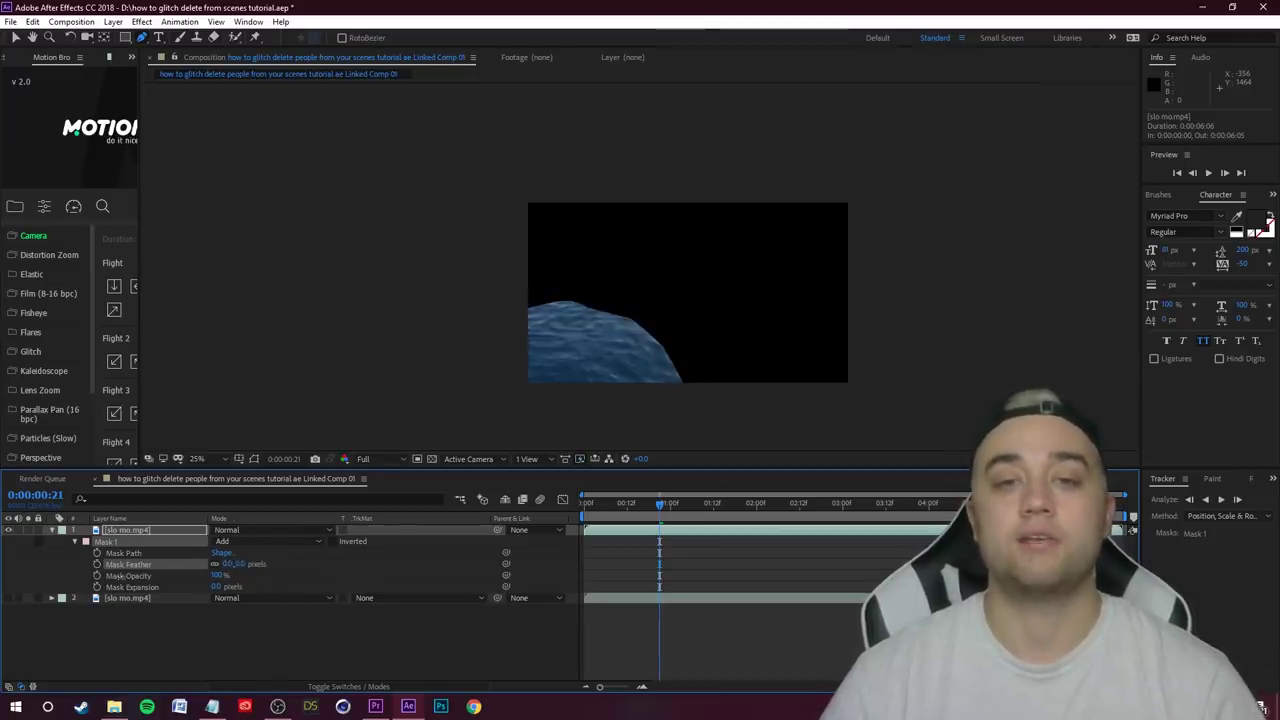
{"action": "left_click_drag", "start_coordinate": [238, 566], "coordinate": [317, 562]}
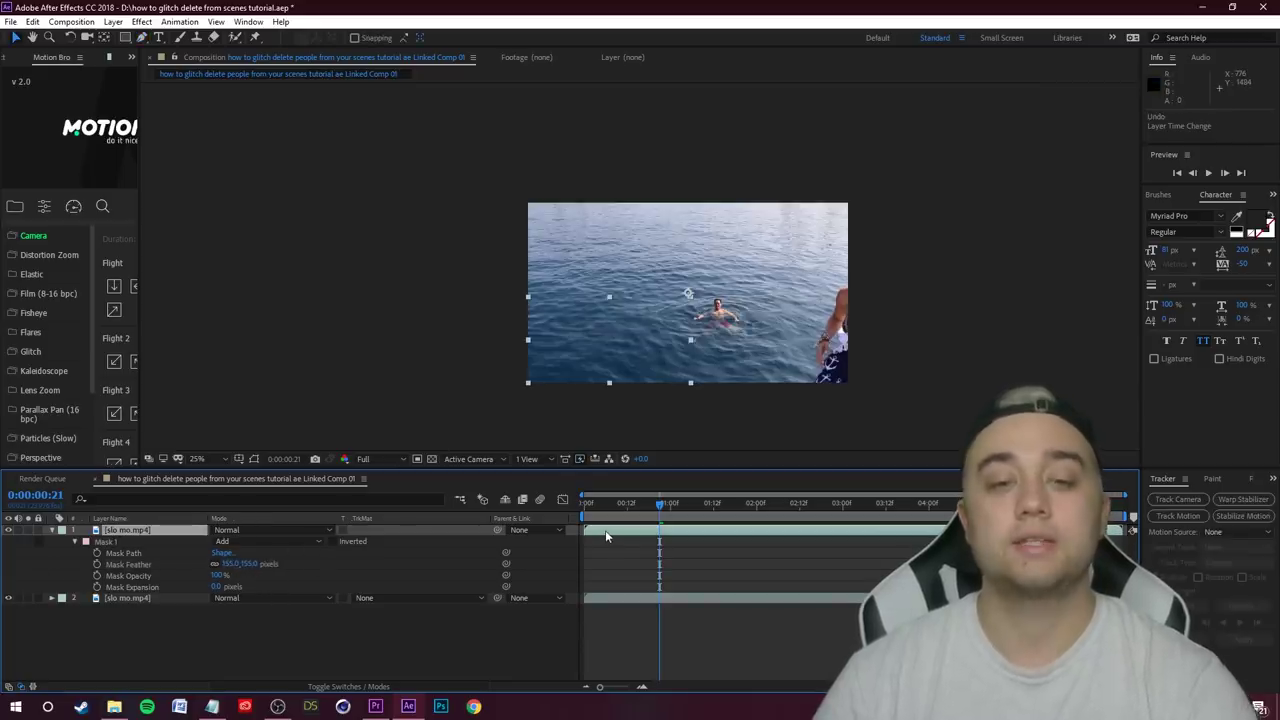
Shift the top layer to start at 0:00:00:21 and move its masked water patch over the swimmer
{"action": "left_click_drag", "start_coordinate": [605, 537], "coordinate": [673, 535]}
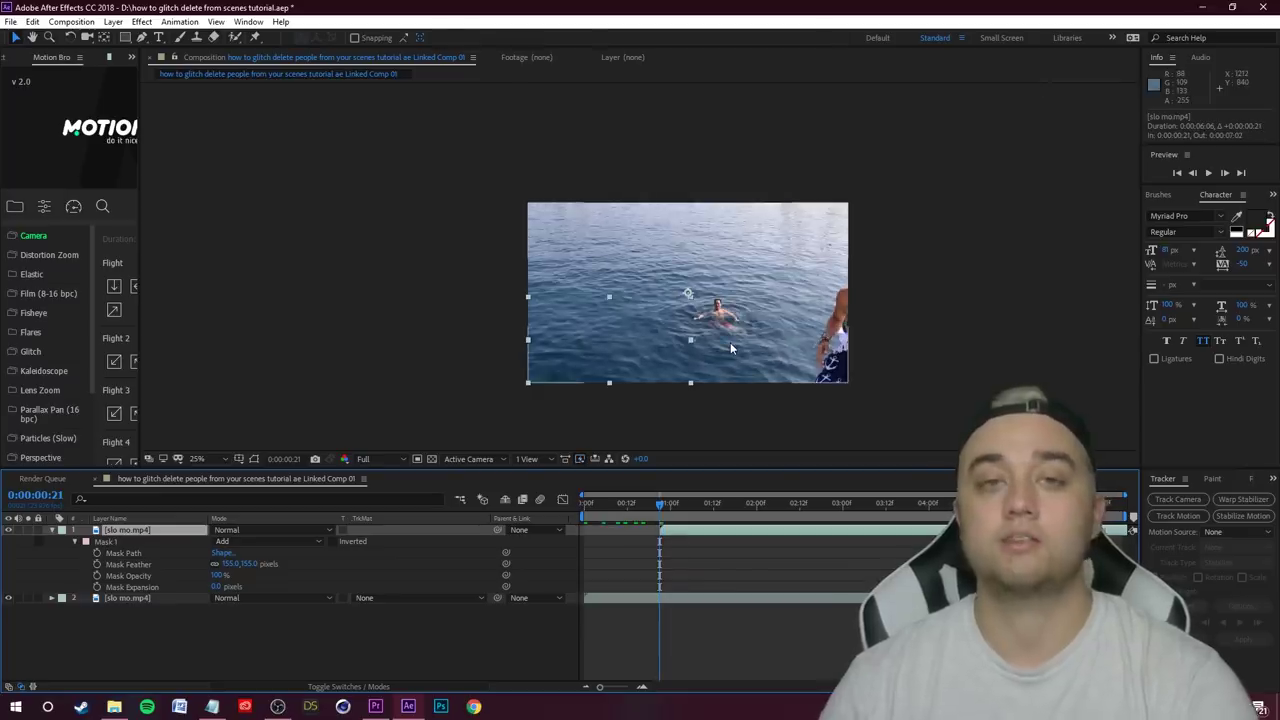
{"action": "scroll", "coordinate": [624, 350], "scroll_direction": "up", "scroll_amount": 2}
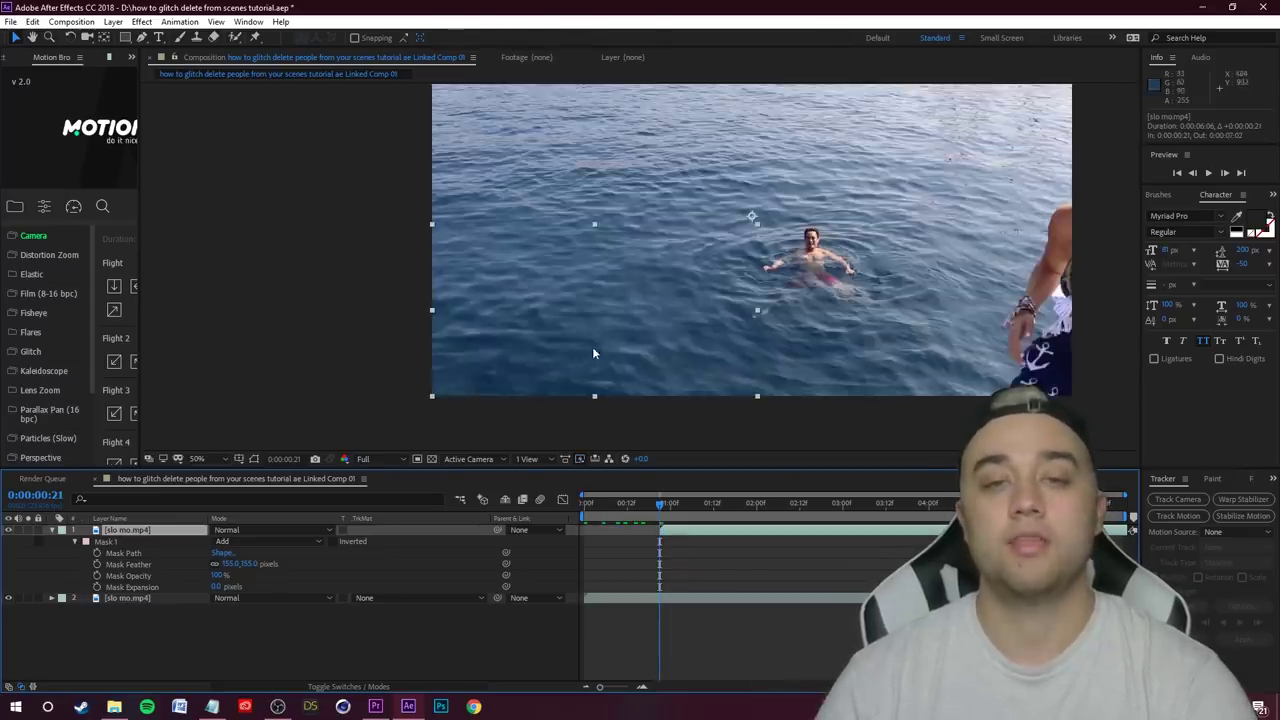
{"action": "left_click_drag", "start_coordinate": [565, 323], "coordinate": [799, 326]}
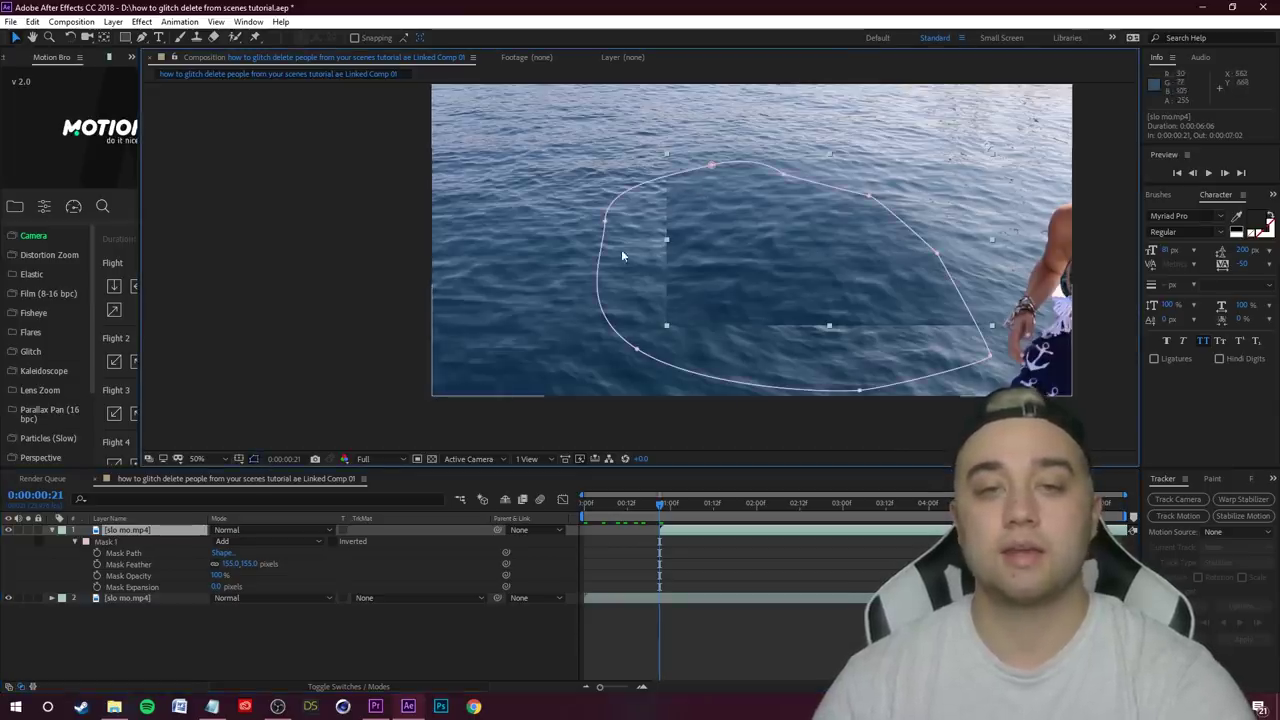
Pull the mask points on the patch's left side inward, away from the hard edge, and deselect the layer
{"action": "left_click_drag", "start_coordinate": [605, 222], "coordinate": [697, 239]}
{"action": "left_click_drag", "start_coordinate": [638, 349], "coordinate": [662, 357]}
{"action": "left_click", "coordinate": [560, 630]}
Preview the composition with the swimmer covered and return the current time to 0:00:00:21
{"action": "scroll", "coordinate": [795, 338], "scroll_direction": "down", "scroll_amount": 2}
{"action": "scroll", "coordinate": [800, 345], "scroll_direction": "up", "scroll_amount": 1}
{"action": "key", "text": "space"}
{"action": "key", "text": "space"}
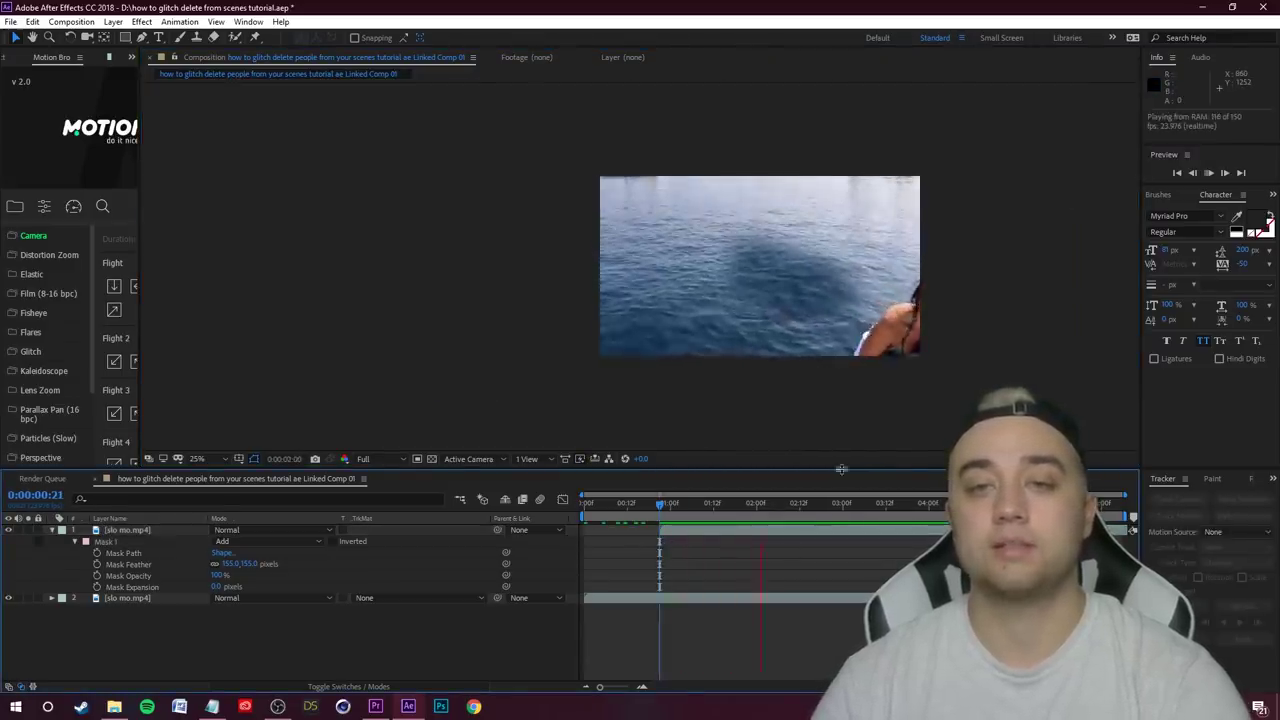
{"action": "left_click", "coordinate": [793, 515]}
{"action": "left_click_drag", "start_coordinate": [793, 515], "coordinate": [660, 552]}
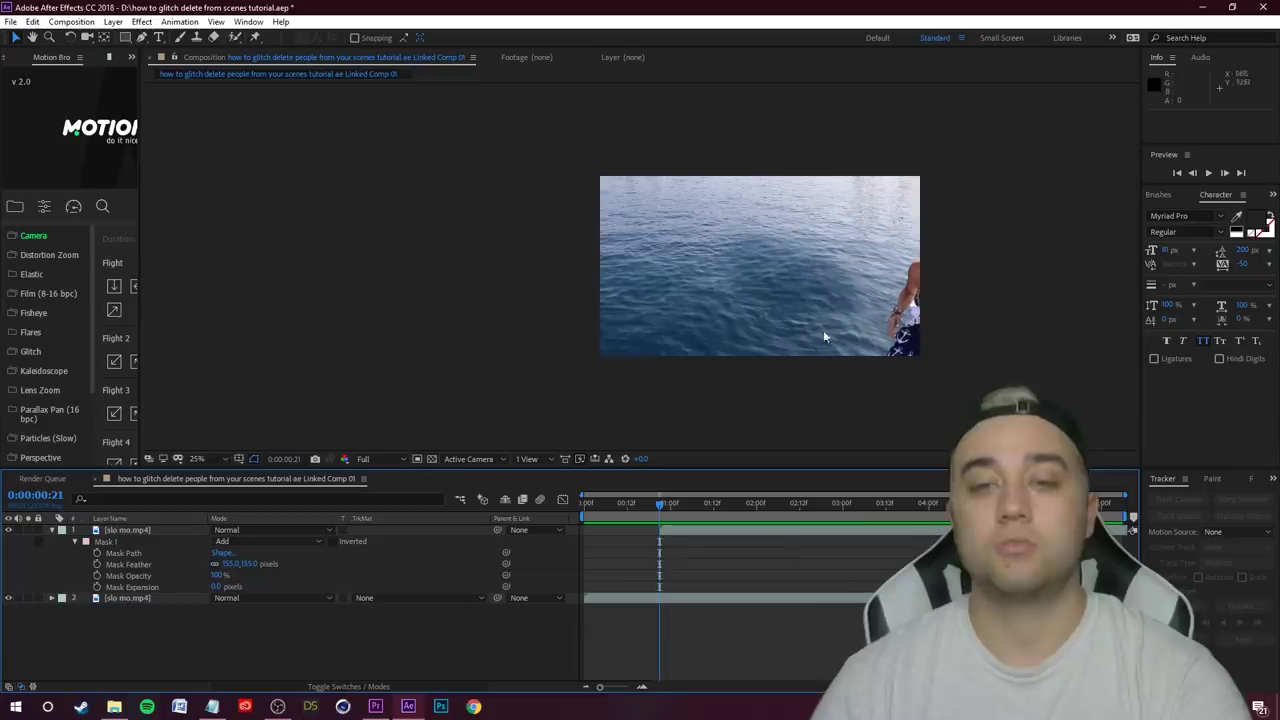
Try a Freeze Frame on the top masked layer at 0:00:00:21 and preview how the still water patch plays over the footage
{"action": "left_click_drag", "start_coordinate": [805, 258], "coordinate": [797, 271]}
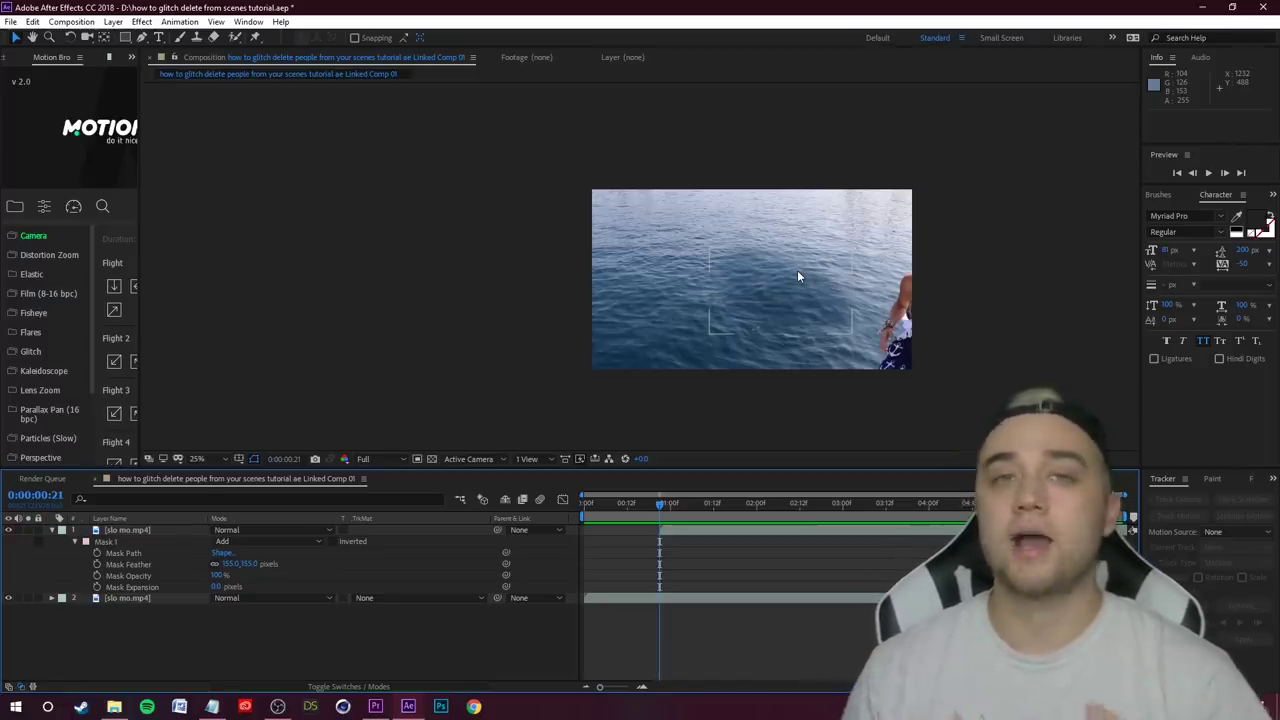
{"action": "left_click", "coordinate": [258, 498]}
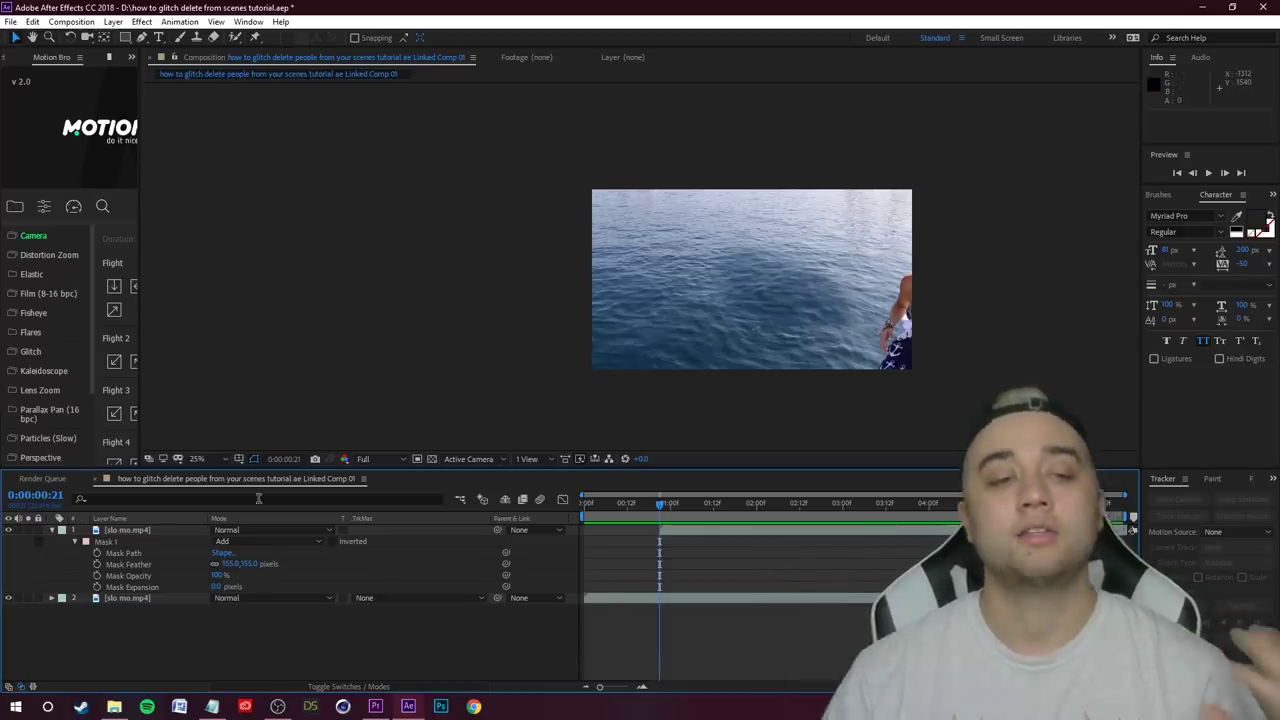
{"action": "left_click", "coordinate": [130, 529]}
{"action": "right_click", "coordinate": [130, 529]}
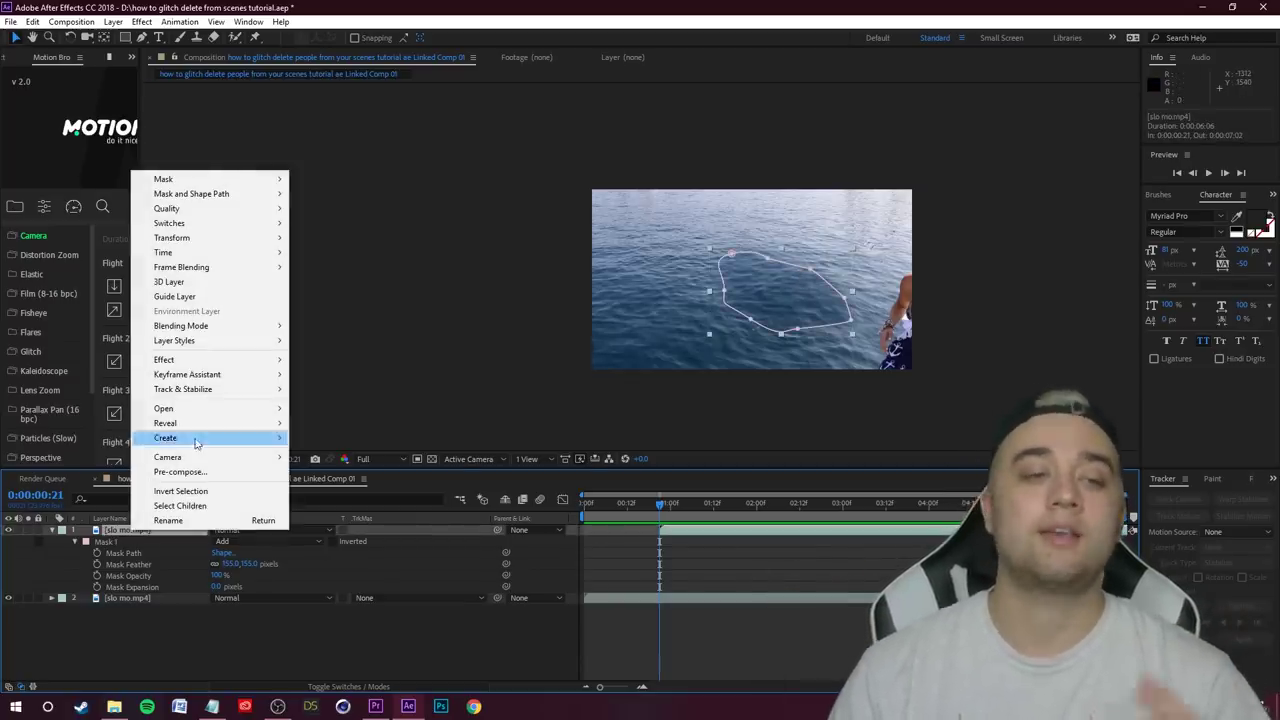
{"action": "mouse_move", "coordinate": [198, 258]}
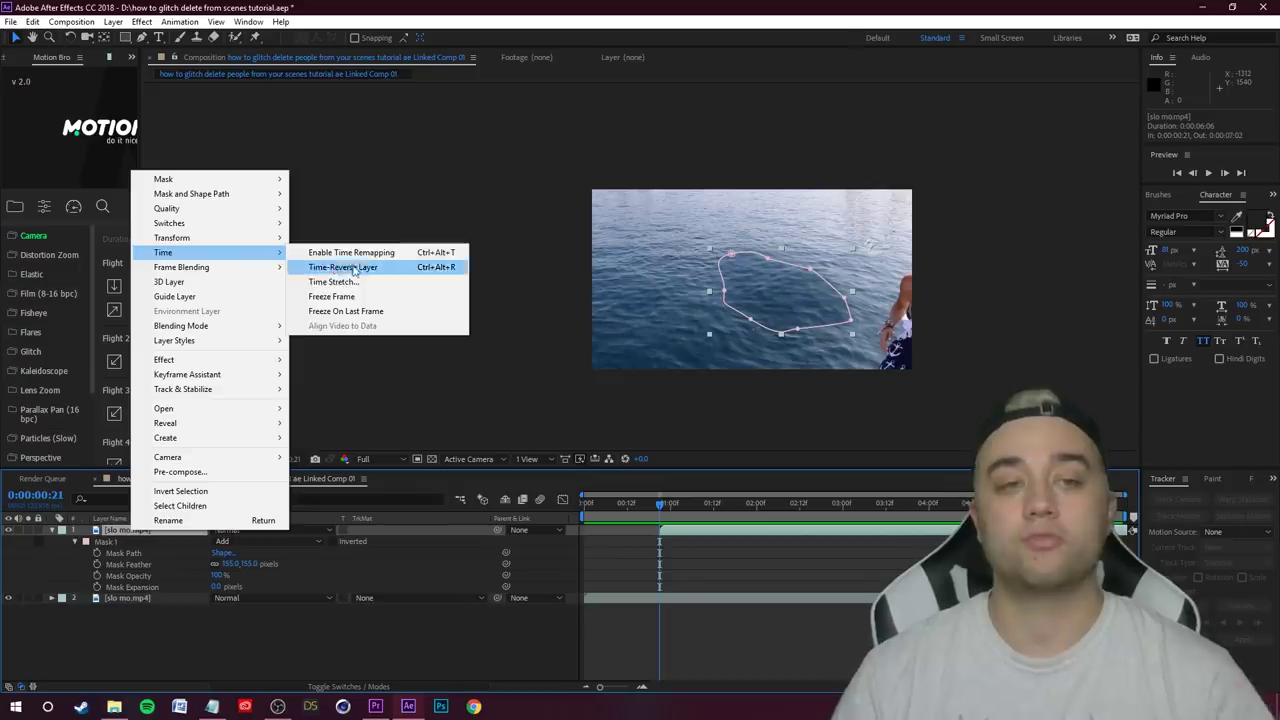
{"action": "left_click", "coordinate": [340, 289]}
{"action": "scroll", "coordinate": [780, 332], "scroll_direction": "up", "scroll_amount": 1}
{"action": "key", "text": "space"}
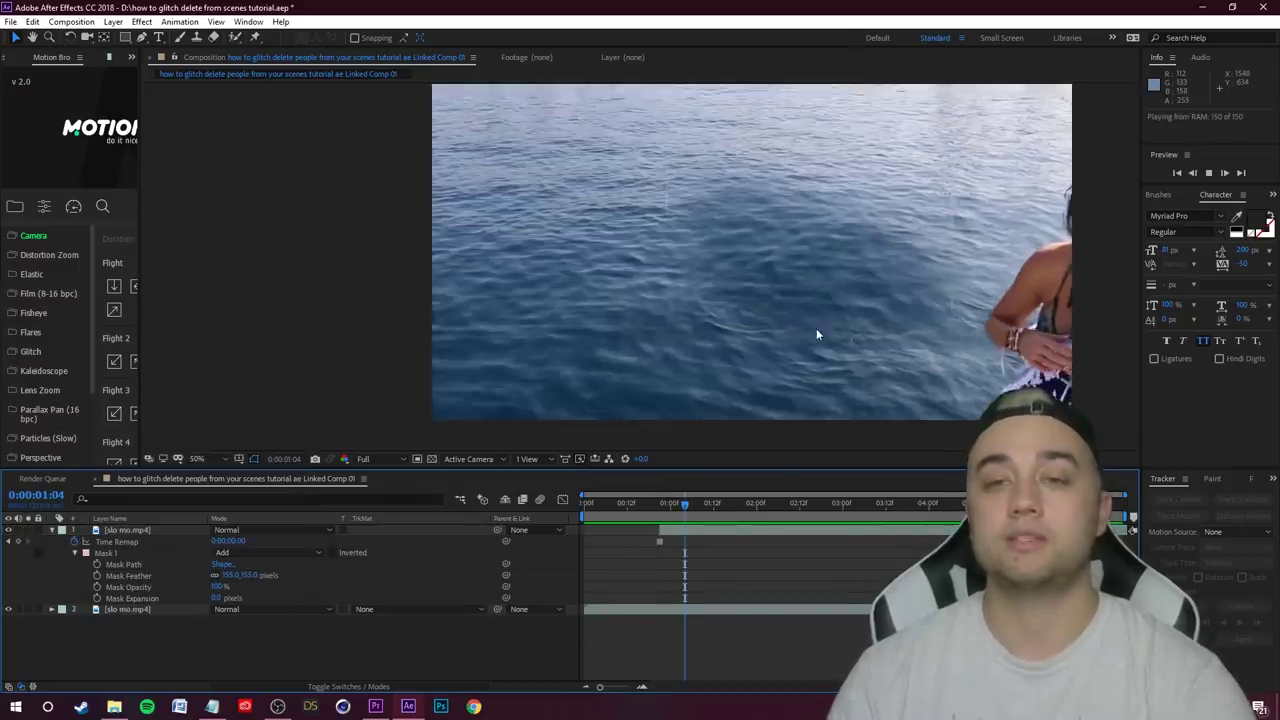
{"action": "key", "text": "space"}
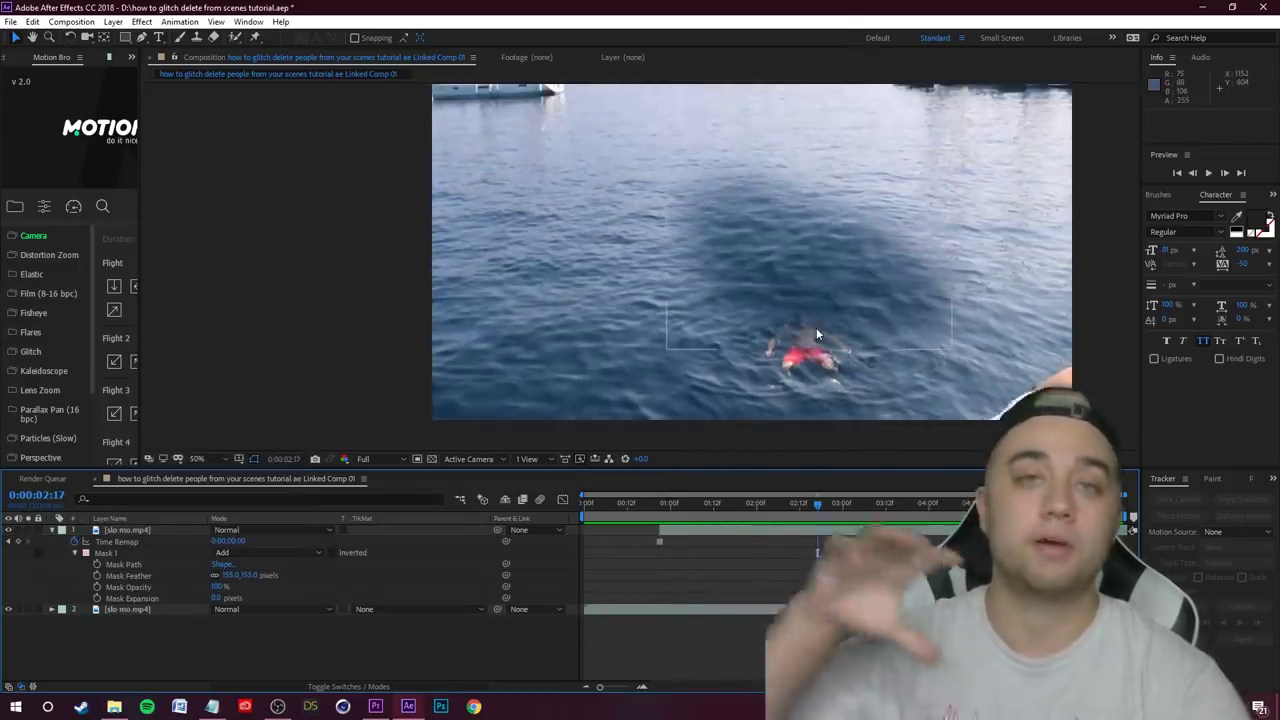
{"action": "left_click_drag", "start_coordinate": [818, 503], "coordinate": [655, 541]}
{"action": "key", "text": "space"}
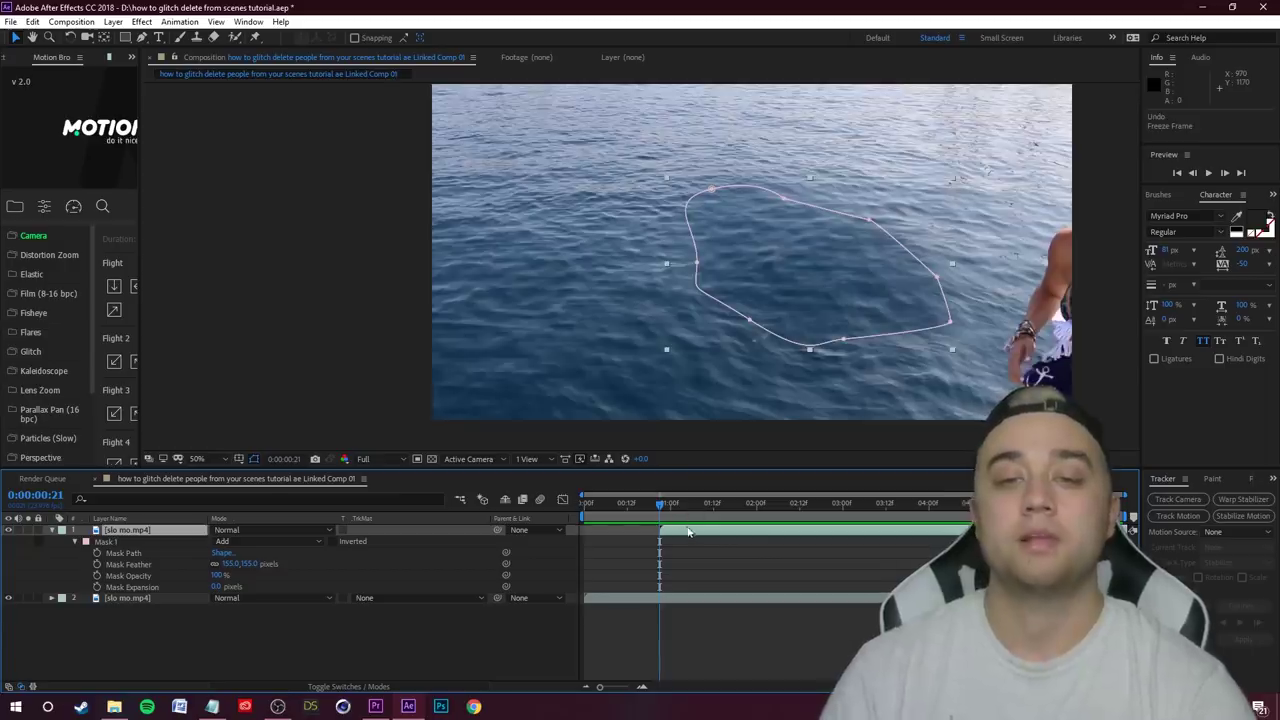
Preview the moving water patch from 0:00:00:21 and leave the top layer deselected at that time
{"action": "key", "text": "space"}
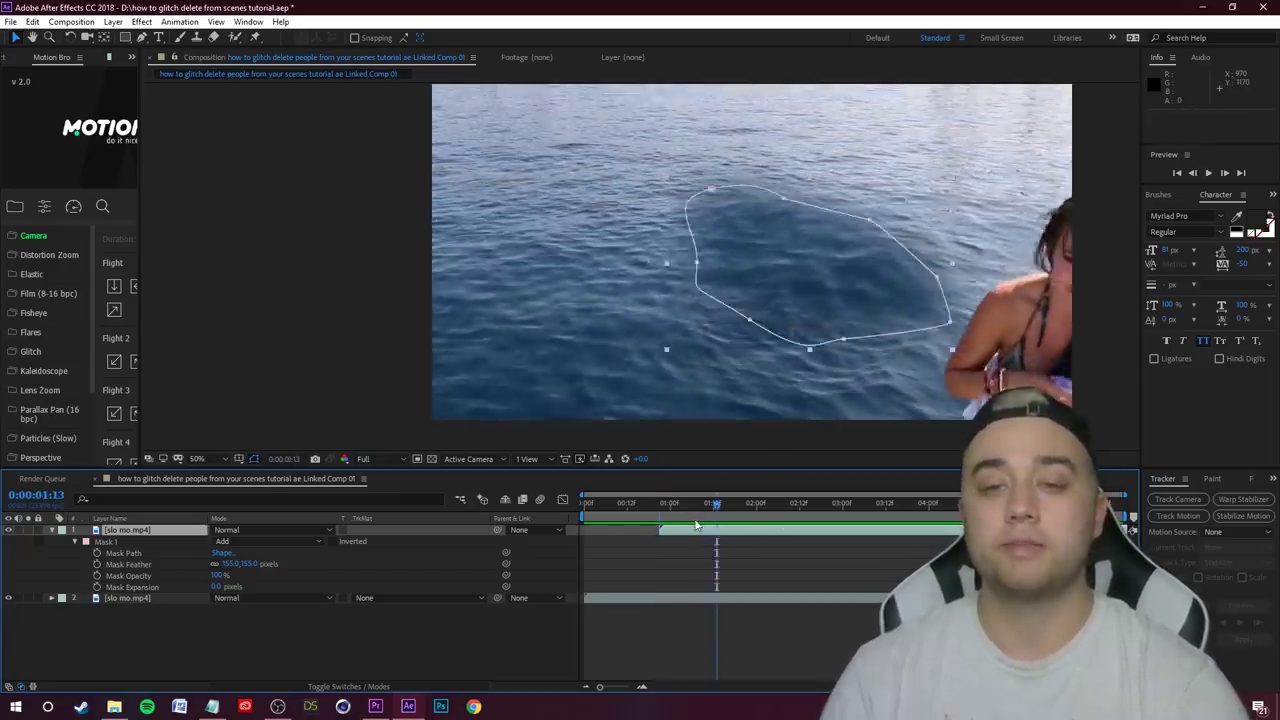
{"action": "key", "text": "space"}
{"action": "scroll", "coordinate": [840, 290], "scroll_direction": "down", "scroll_amount": 2}
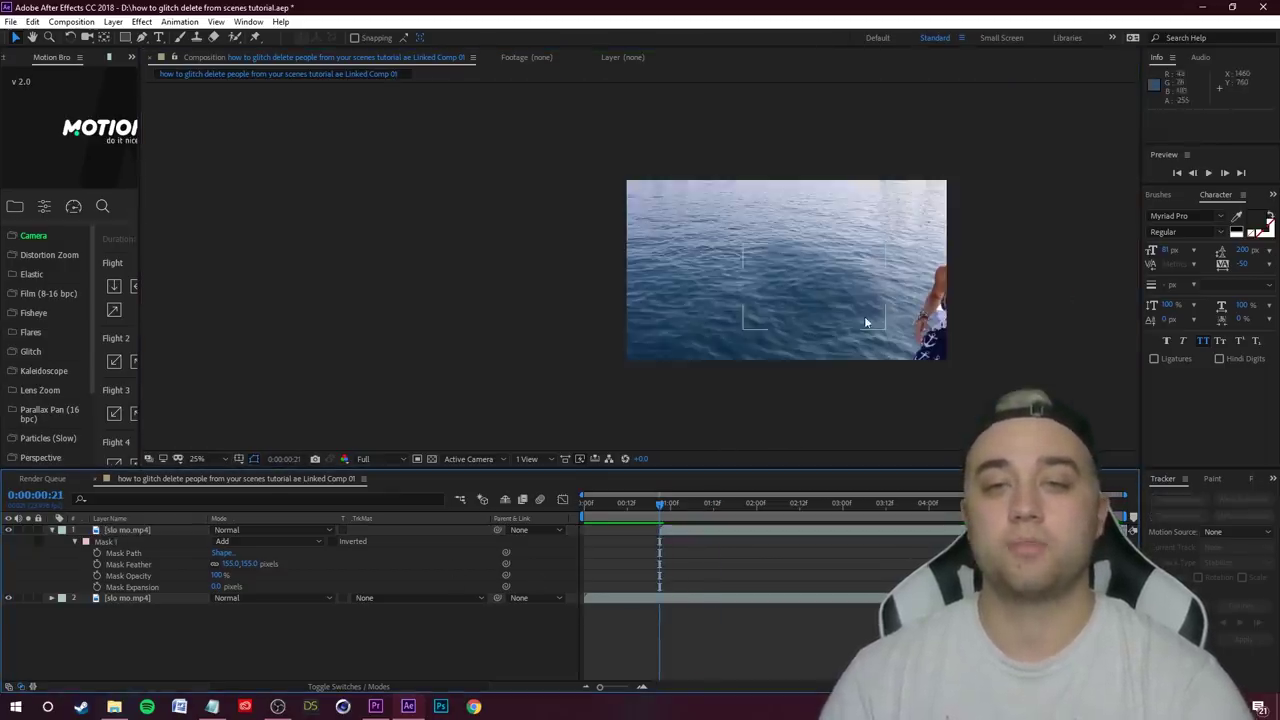
{"action": "left_click", "coordinate": [686, 531]}
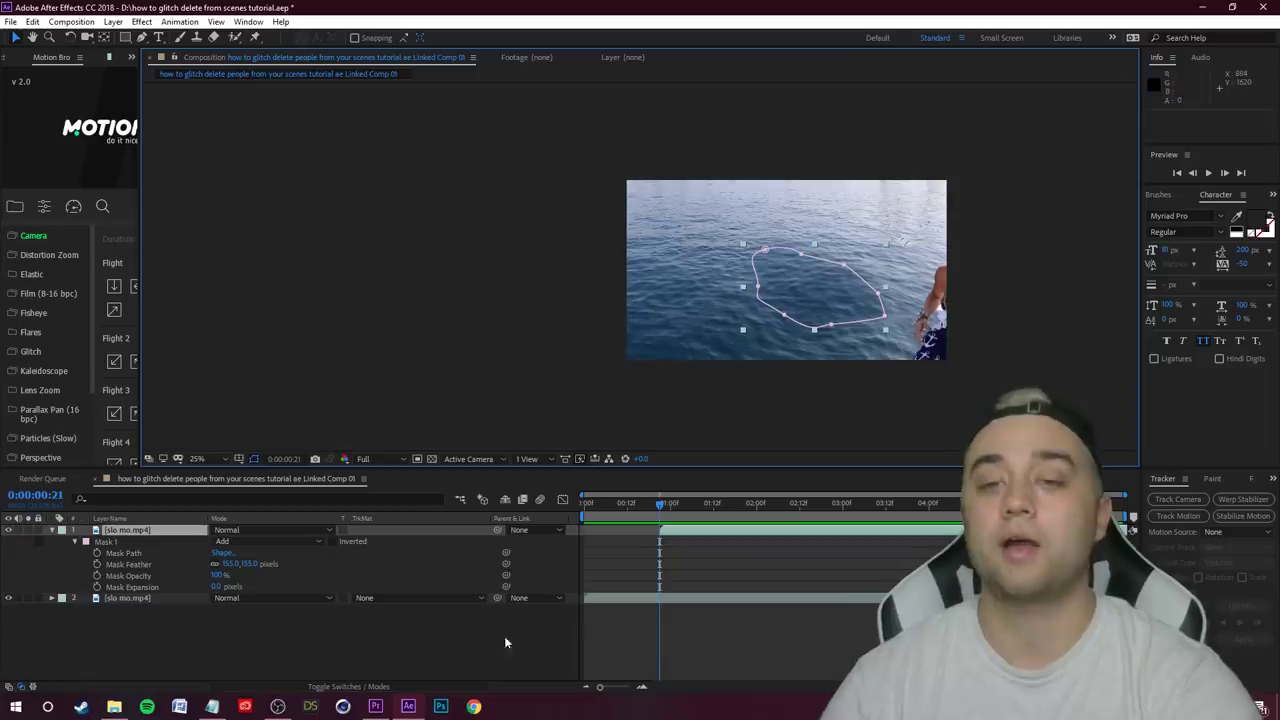
{"action": "left_click", "coordinate": [338, 650]}
Search the effects for "curves" and apply the Color Correction Curves effect to the top masked layer
{"action": "left_click", "coordinate": [1271, 196]}
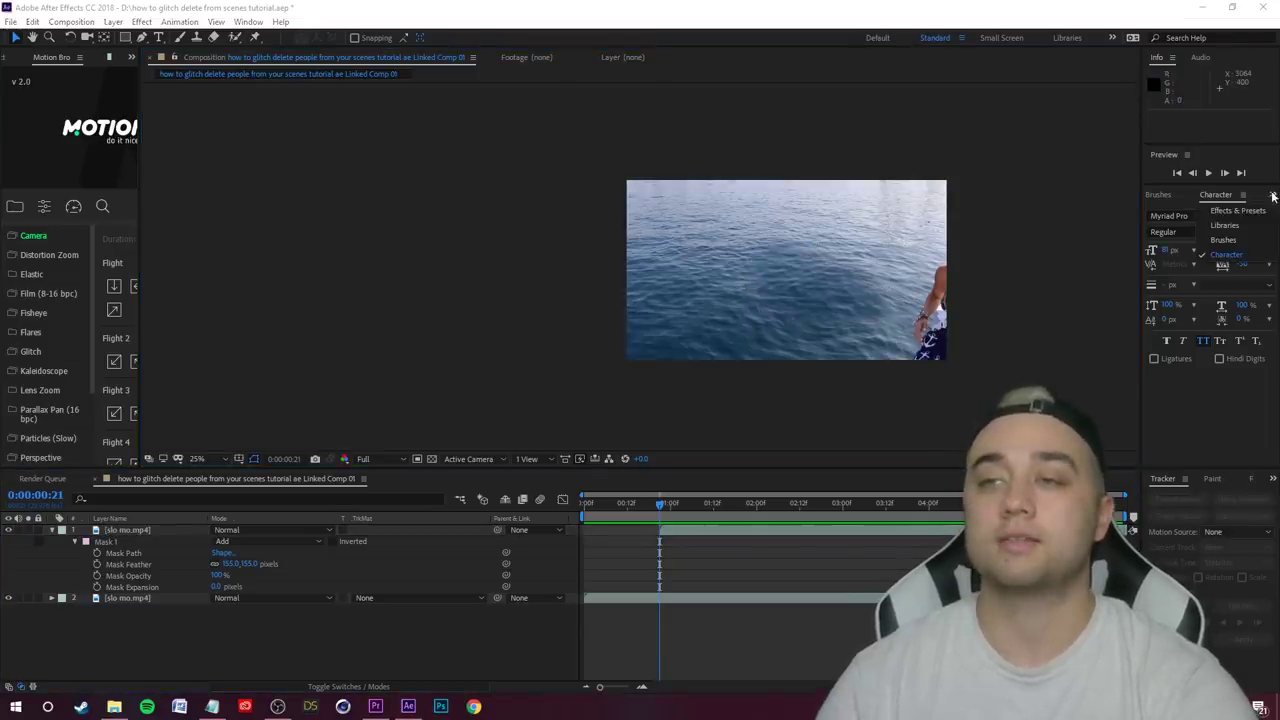
{"action": "left_click", "coordinate": [1235, 211]}
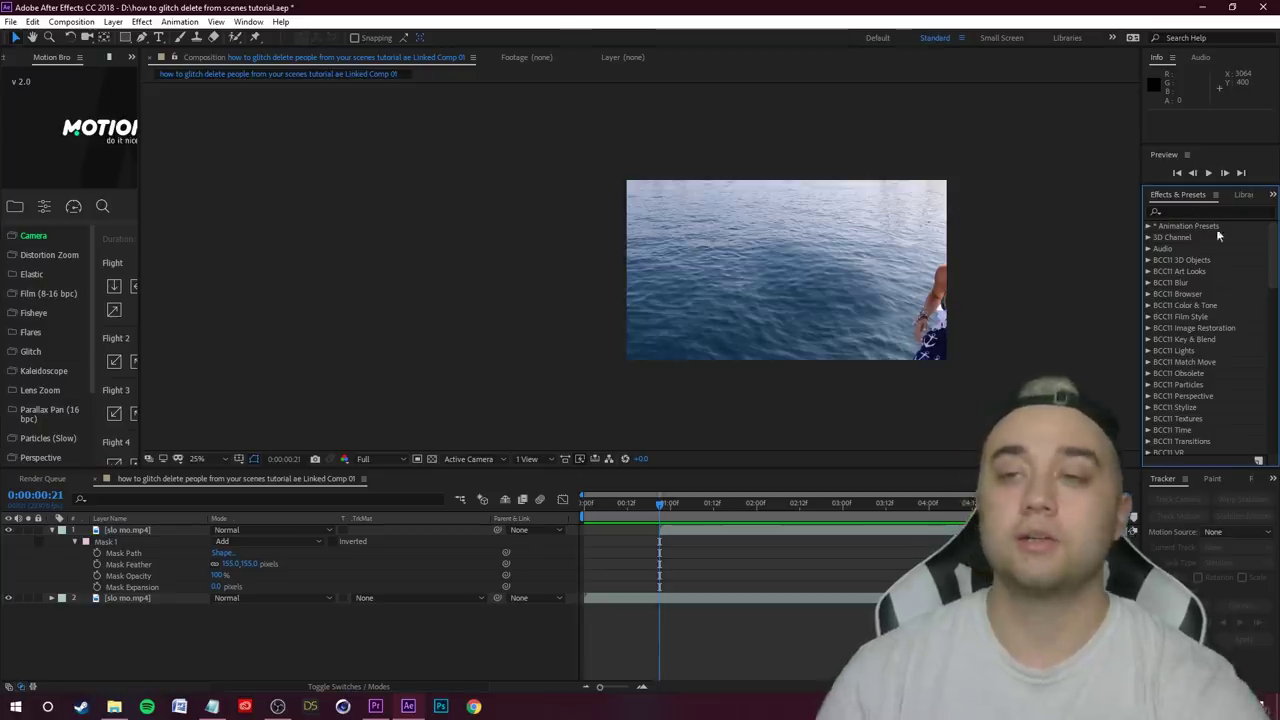
{"action": "left_click", "coordinate": [1198, 211]}
{"action": "type", "text": "curves"}
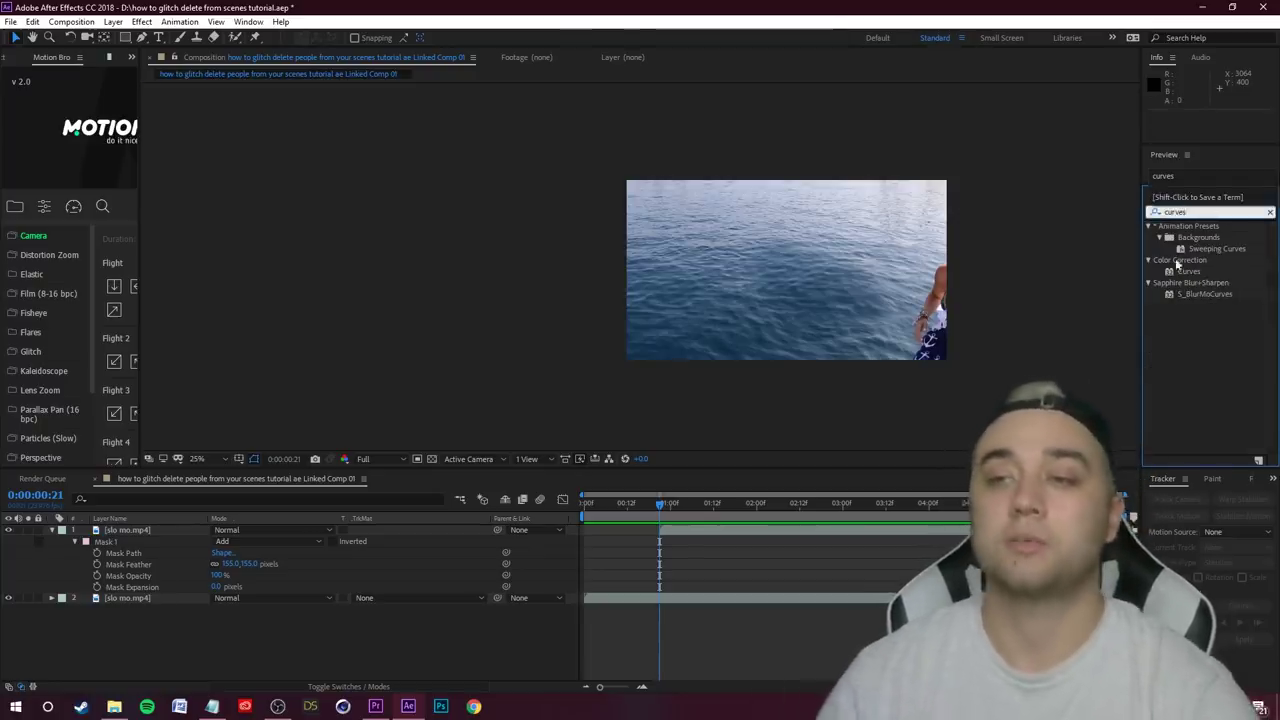
{"action": "left_click_drag", "start_coordinate": [1183, 270], "coordinate": [145, 537]}
Raise the shadows slightly on the top layer's RGB curve to match the patch to the surrounding water, and preview the blend
{"action": "left_click_drag", "start_coordinate": [138, 188], "coordinate": [233, 182]}
{"action": "left_click_drag", "start_coordinate": [146, 181], "coordinate": [153, 166]}
{"action": "left_click_drag", "start_coordinate": [67, 251], "coordinate": [73, 251]}
{"action": "key", "text": "ctrl+z"}
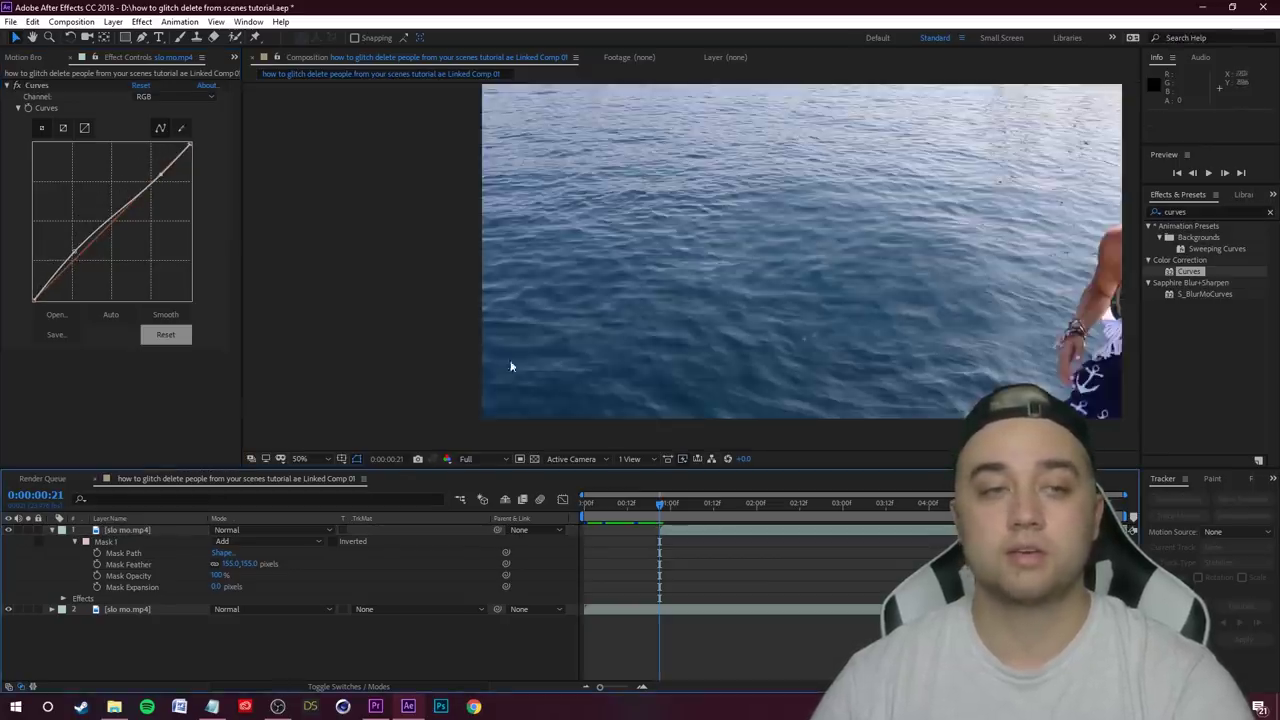
{"action": "scroll", "coordinate": [760, 310], "scroll_direction": "down", "scroll_amount": 2}
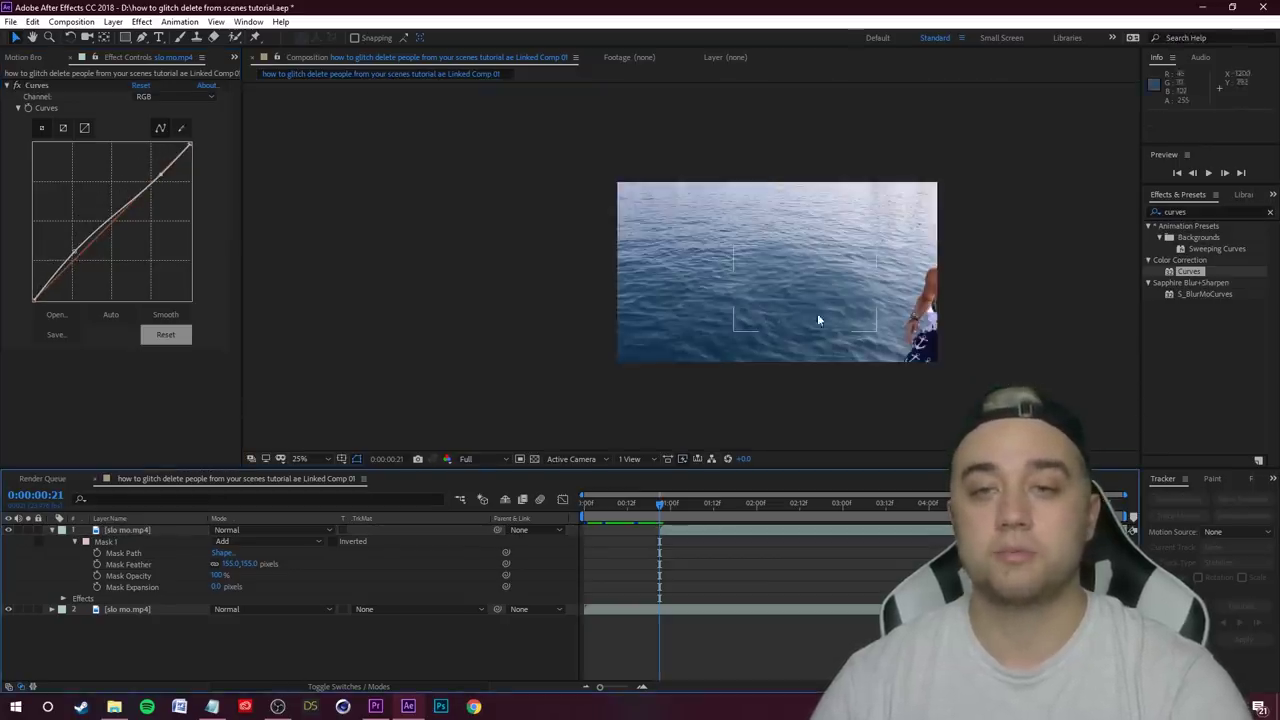
{"action": "key", "text": "space"}
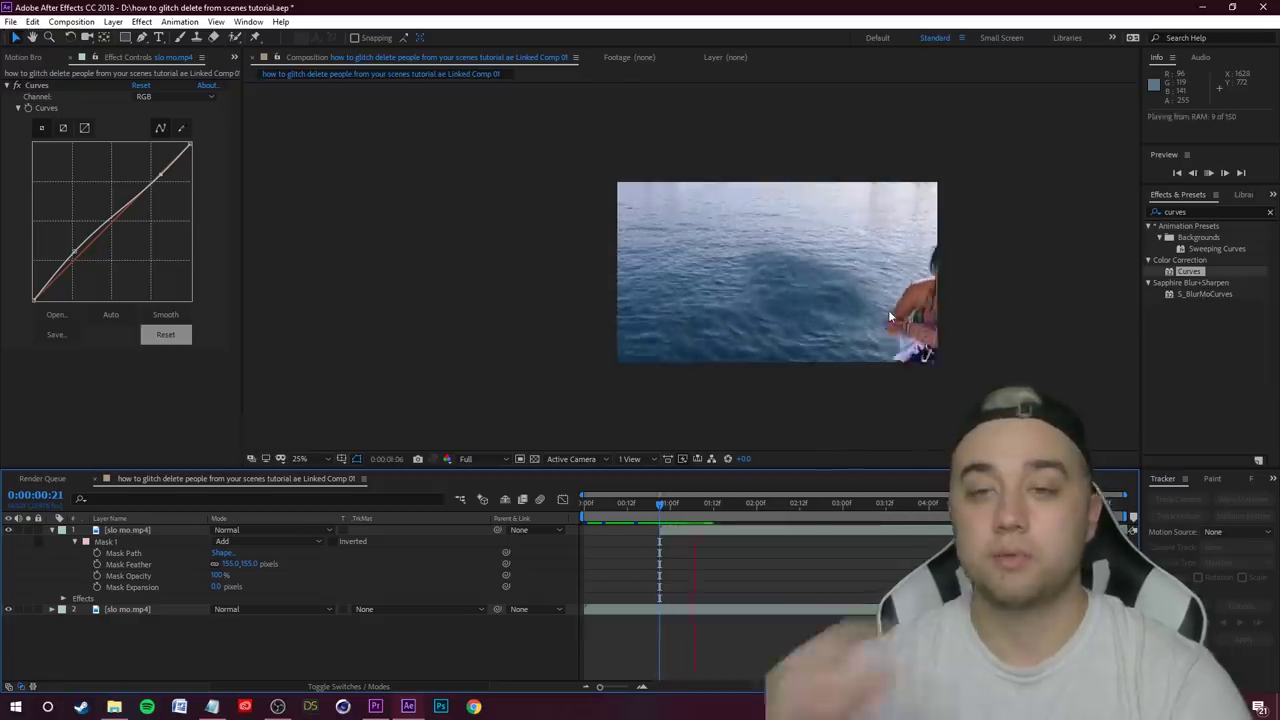
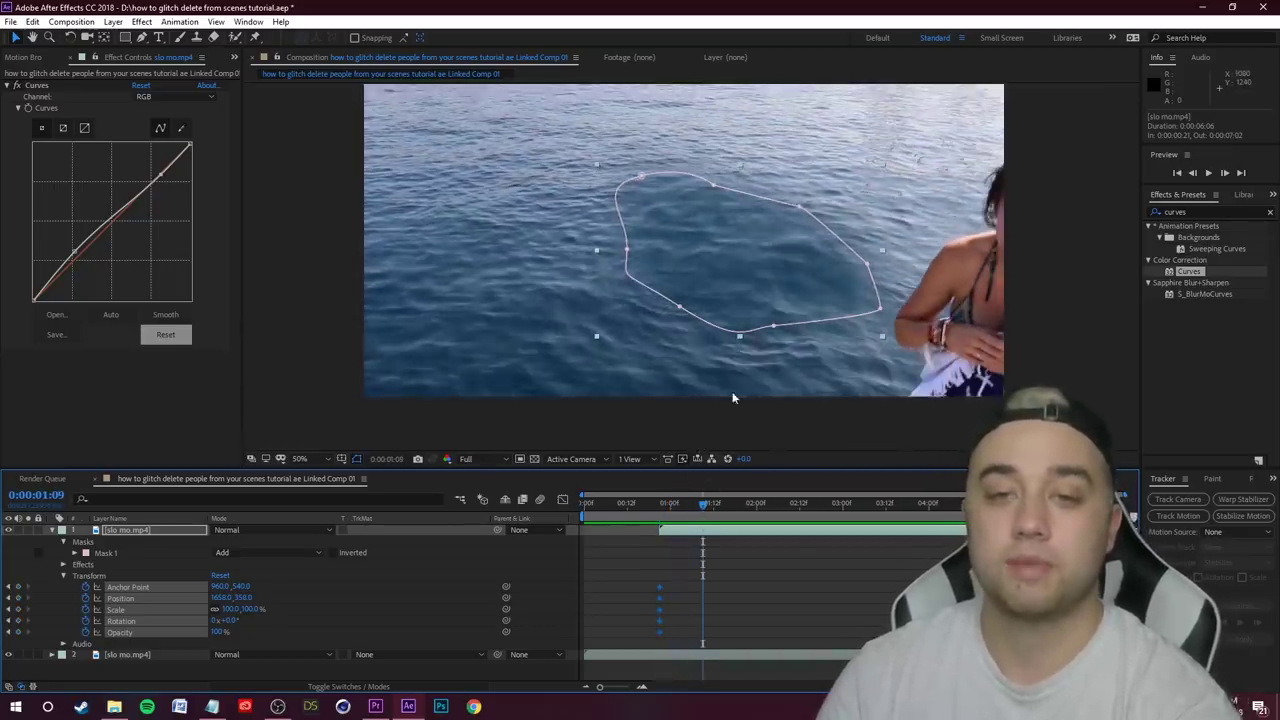
Move the water patch slightly down at 0:00:01:09 to keep it over the swimmer, and step forward through the frames
{"action": "mouse_move", "coordinate": [737, 282]}
{"action": "left_mouse_down"}
{"action": "mouse_move", "coordinate": [740, 311]}
{"action": "mouse_move", "coordinate": [748, 297]}
{"action": "left_mouse_up"}
{"action": "key", "text": "Page_Down"}
{"action": "key", "text": "Page_Down"}
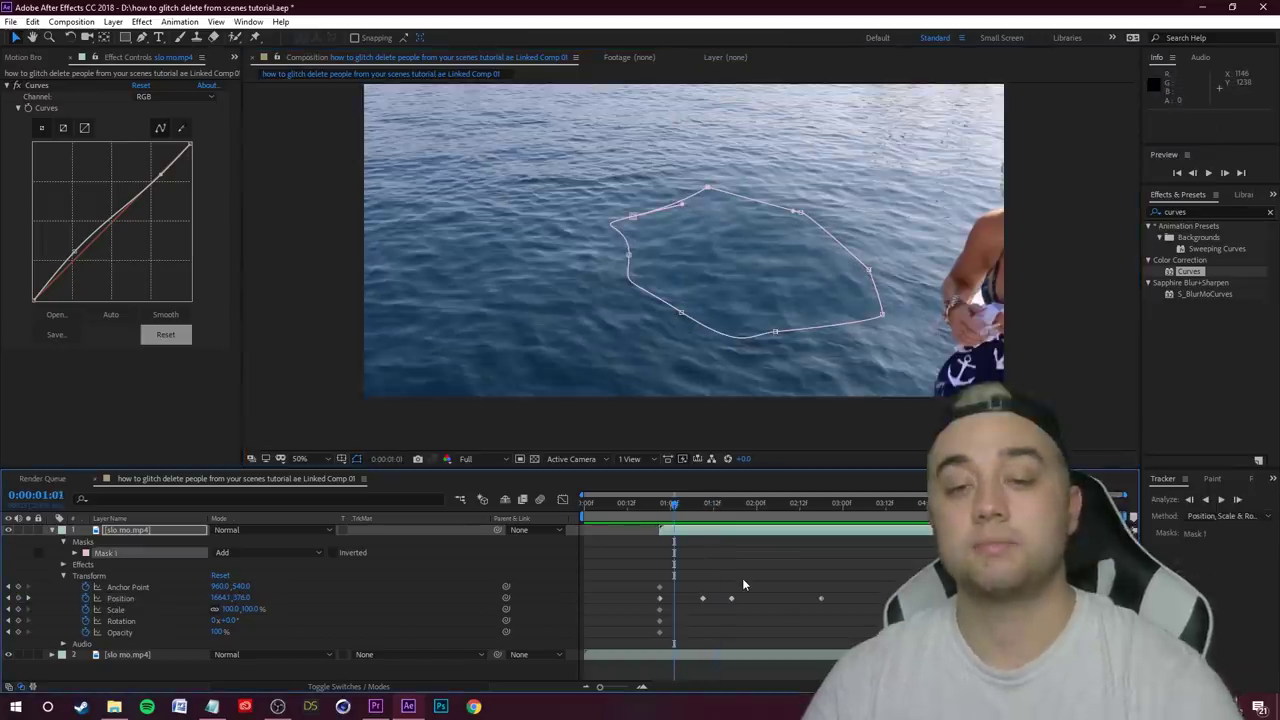
Delete the third Position keyframe of the top layer, preview the patch's movement and return to 0:00:00:21
{"action": "left_click", "coordinate": [738, 600]}
{"action": "left_click_drag", "start_coordinate": [739, 604], "coordinate": [742, 606]}
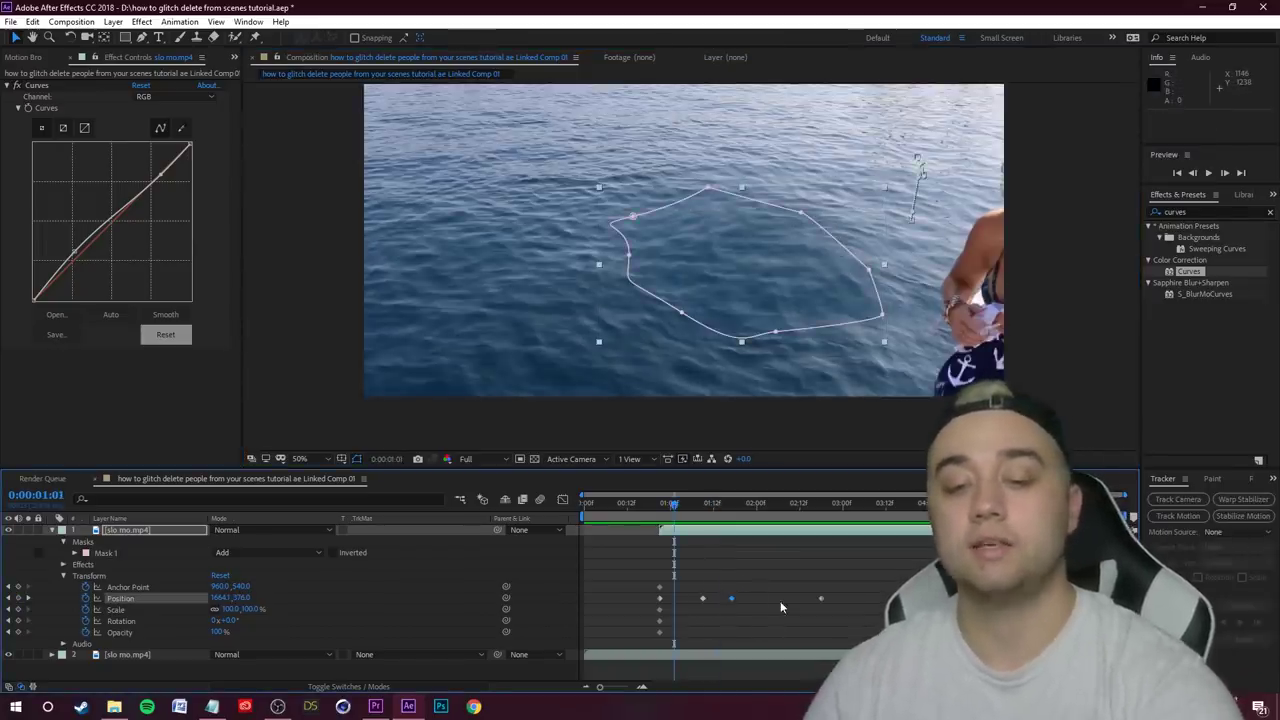
{"action": "key", "text": "Delete"}
{"action": "key", "text": "space"}
{"action": "left_click_drag", "start_coordinate": [806, 505], "coordinate": [655, 555]}
Switch to Premiere Pro and play the finished glitch clip at the start of Sequence 01 as a reference
{"action": "left_click", "coordinate": [376, 706]}
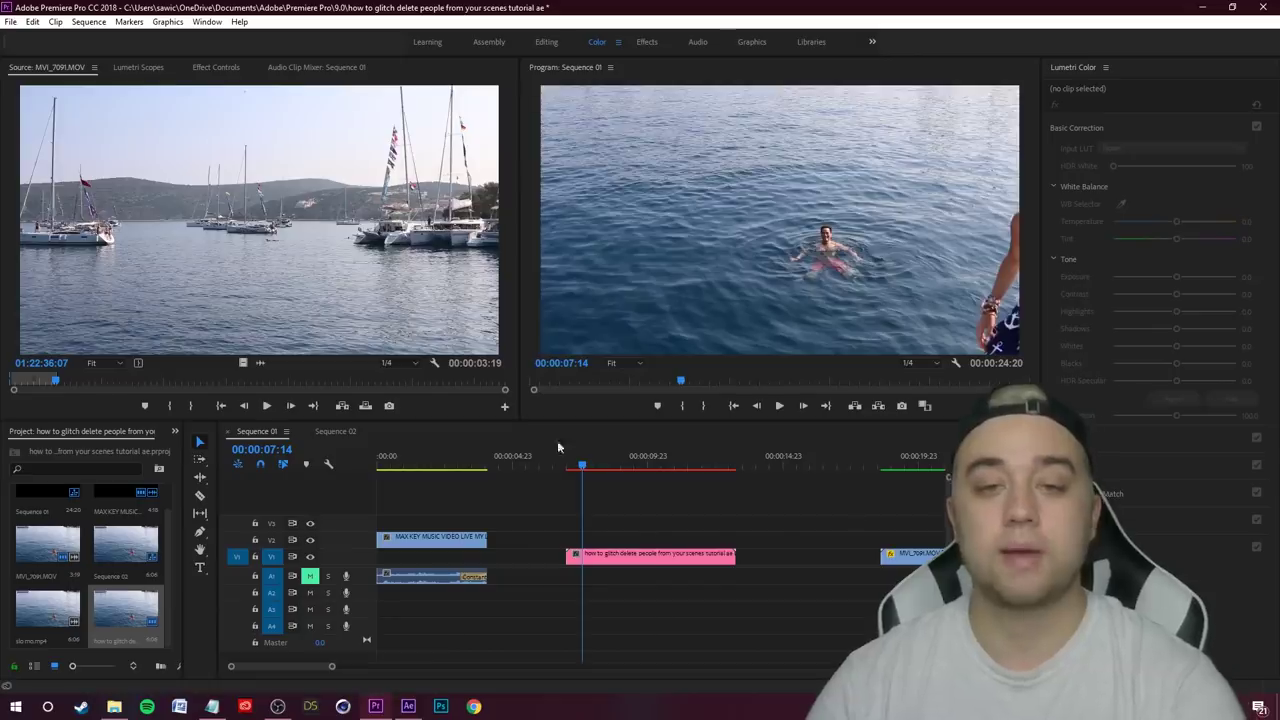
{"action": "key", "text": "Home"}
{"action": "key", "text": "space"}
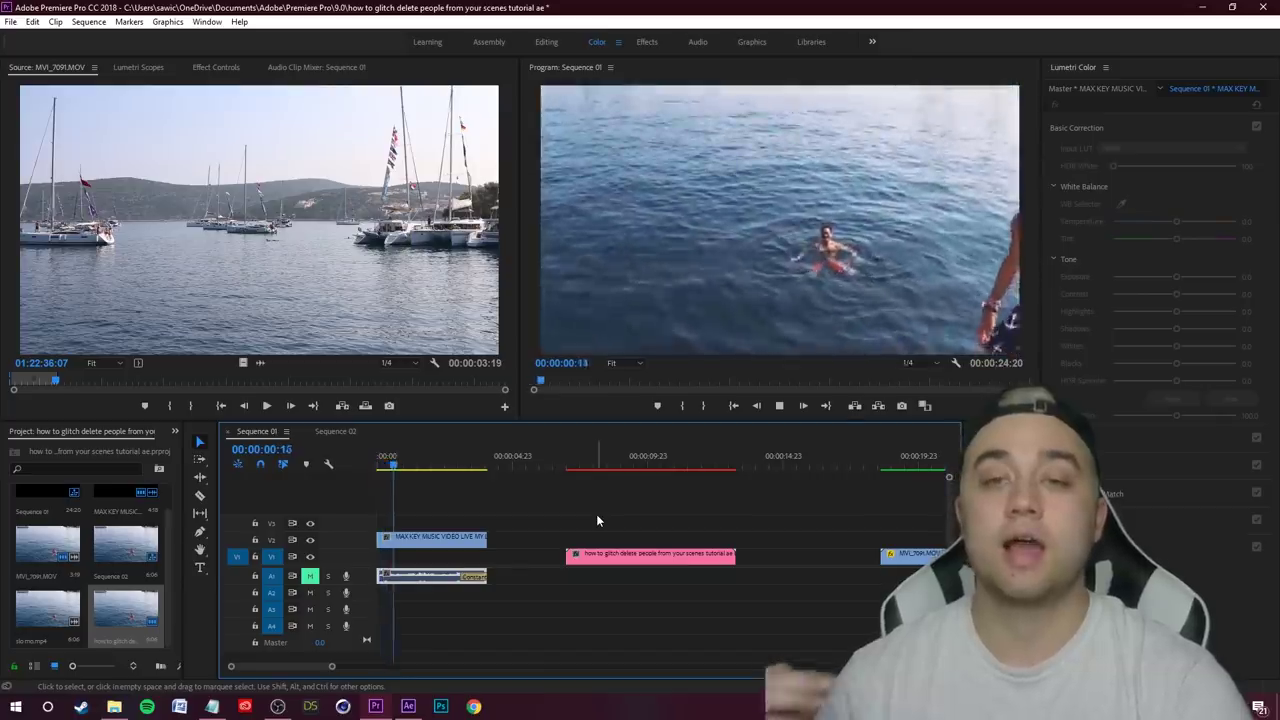
{"action": "key", "text": "space"}
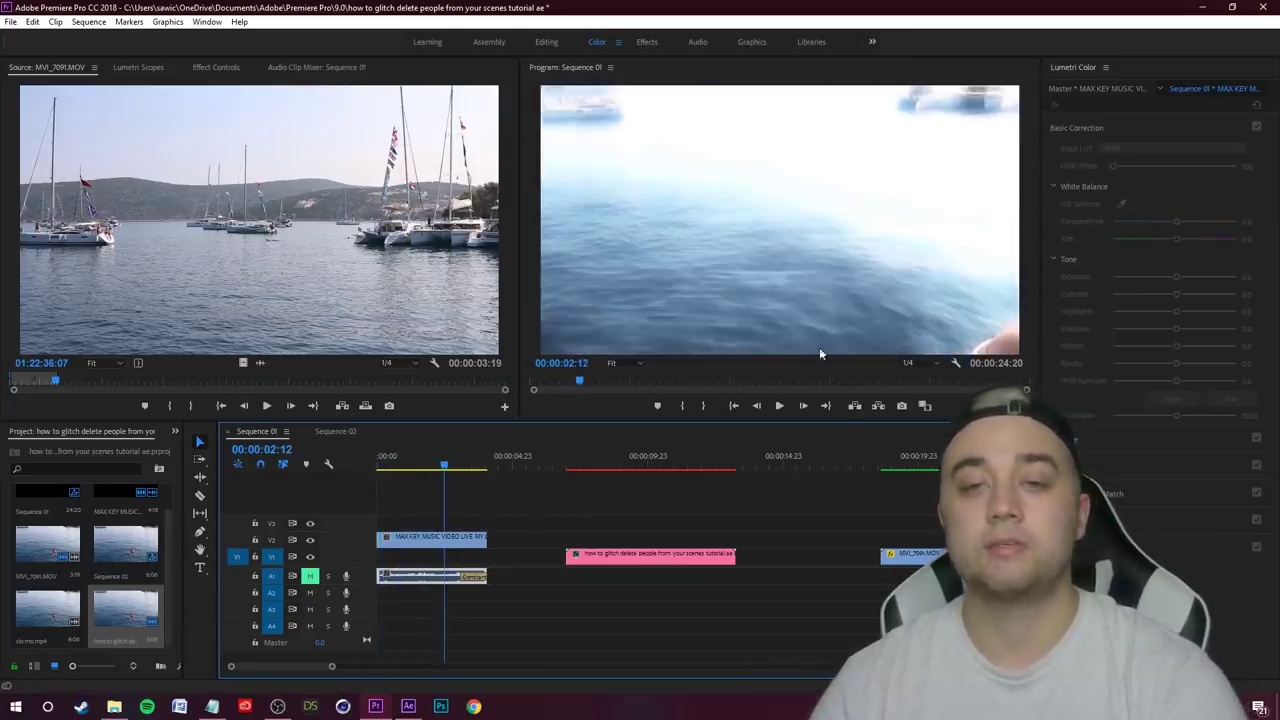
{"action": "left_click", "coordinate": [449, 469]}
{"action": "left_click_drag", "start_coordinate": [449, 468], "coordinate": [376, 470]}
{"action": "key", "text": "space"}
{"action": "key", "text": "space"}
{"action": "key", "text": "space"}
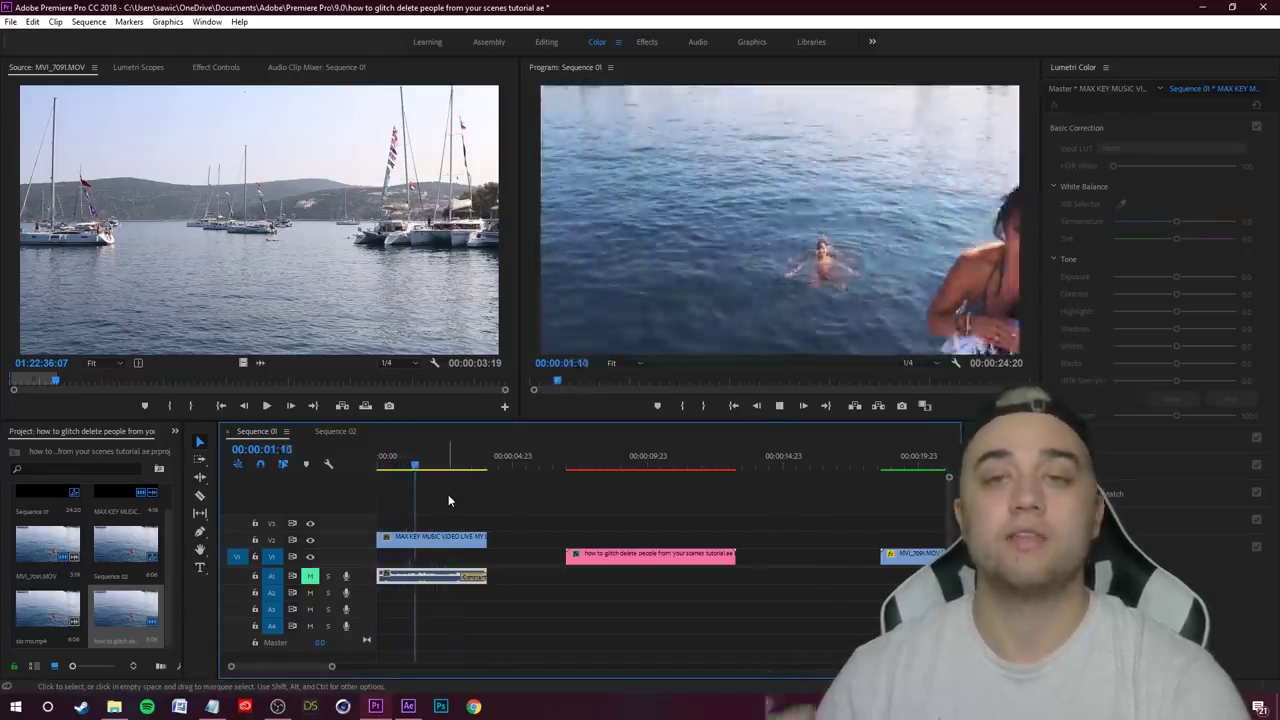
{"action": "key", "text": "Home"}
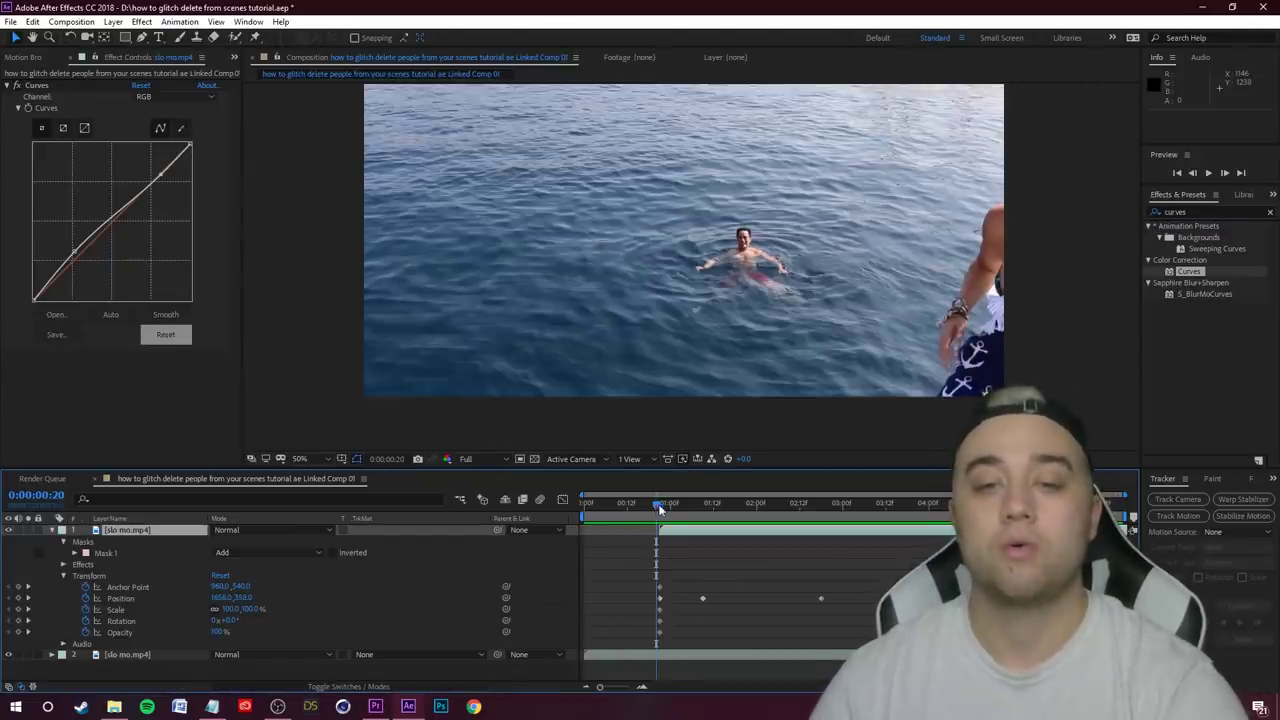
Expand Mask 1 at 0:00:00:21 and set keyframes for Mask Path, Mask Feather, Mask Opacity and Mask Expansion
{"action": "left_click_drag", "start_coordinate": [659, 509], "coordinate": [659, 514]}
{"action": "left_click", "coordinate": [75, 553]}
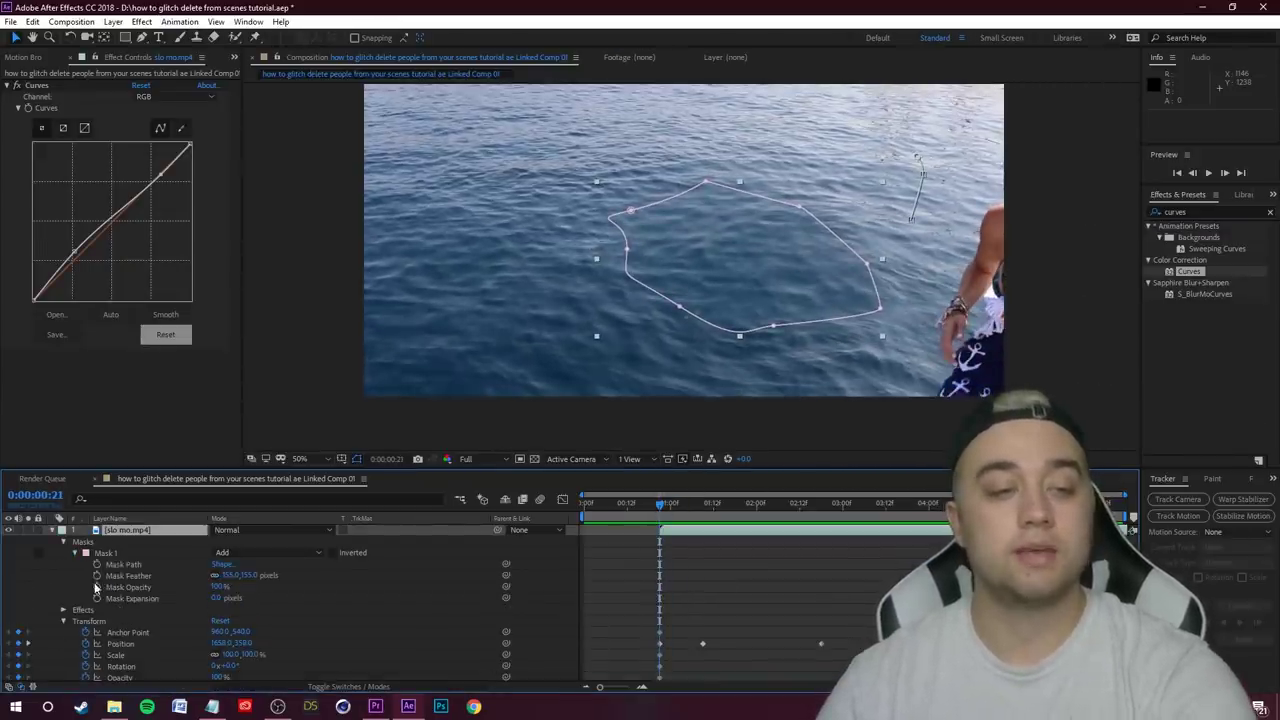
{"action": "left_click_drag", "start_coordinate": [101, 568], "coordinate": [274, 611]}
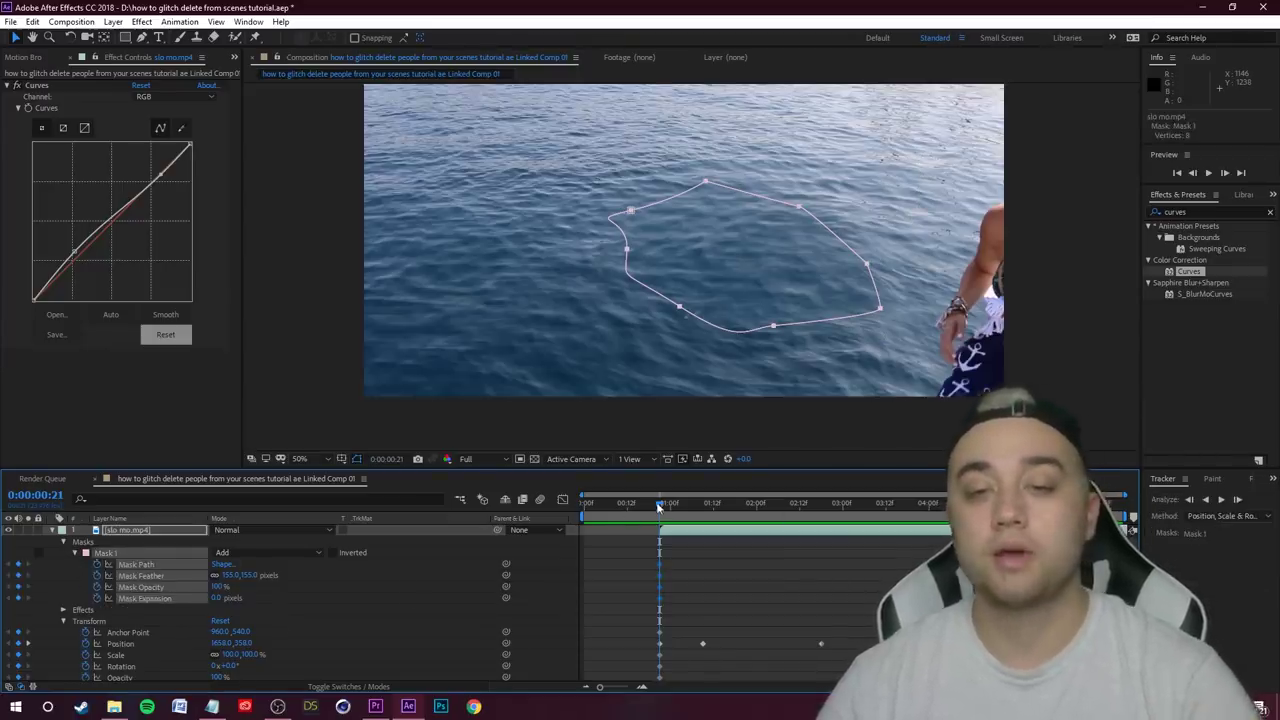
Reshape the upper edge of the top layer's mask at 0:00:01:11 to keyframe a new Mask Path
{"action": "left_click_drag", "start_coordinate": [658, 507], "coordinate": [711, 522]}
{"action": "left_click", "coordinate": [143, 532]}
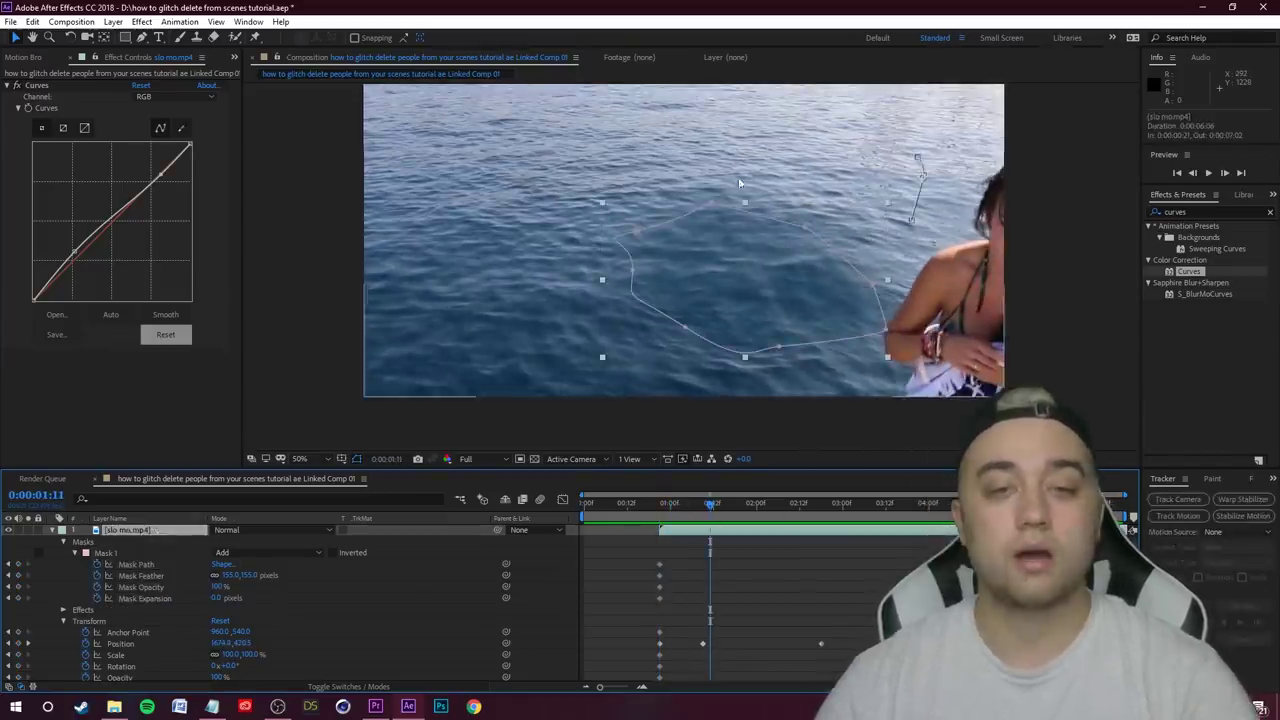
{"action": "left_click_drag", "start_coordinate": [712, 206], "coordinate": [697, 221]}
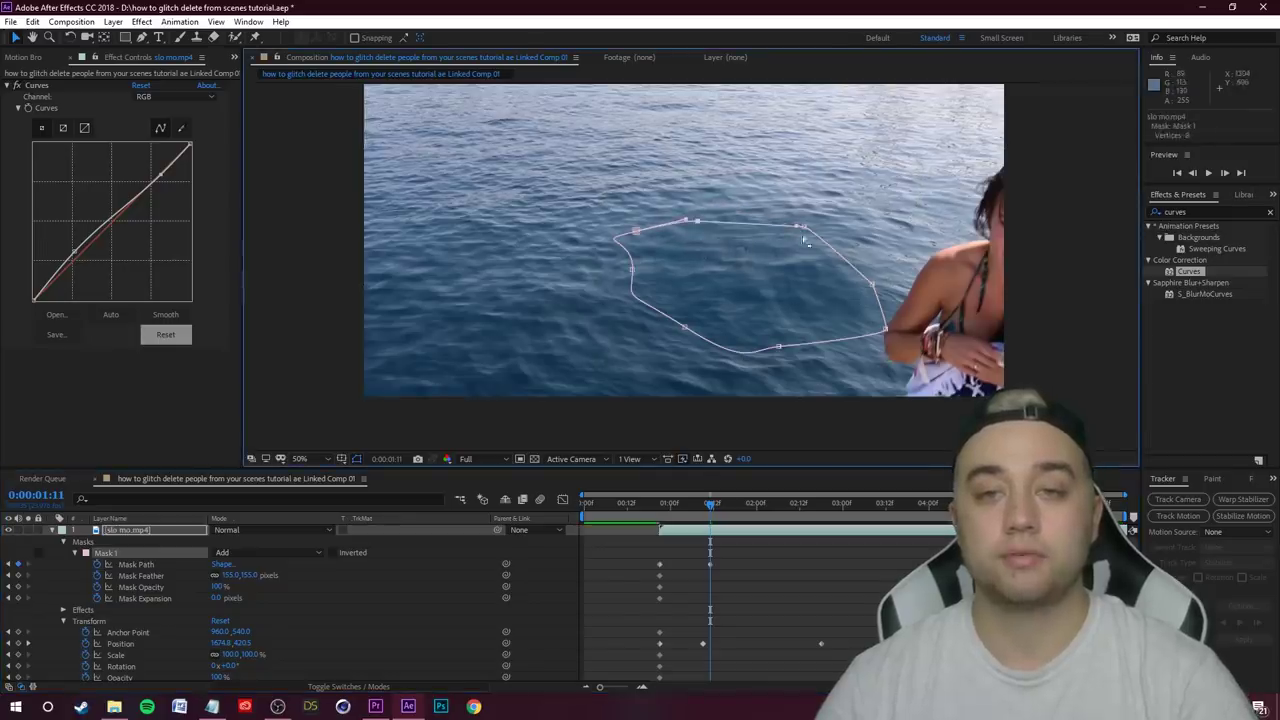
{"action": "left_click_drag", "start_coordinate": [801, 227], "coordinate": [742, 200]}
Adjust the mask shape and patch position at two further points in time to follow the swimmer
{"action": "left_click_drag", "start_coordinate": [706, 517], "coordinate": [810, 506]}
{"action": "left_click_drag", "start_coordinate": [728, 241], "coordinate": [730, 227]}
{"action": "left_click", "coordinate": [868, 505]}
{"action": "left_click_drag", "start_coordinate": [757, 317], "coordinate": [729, 349]}
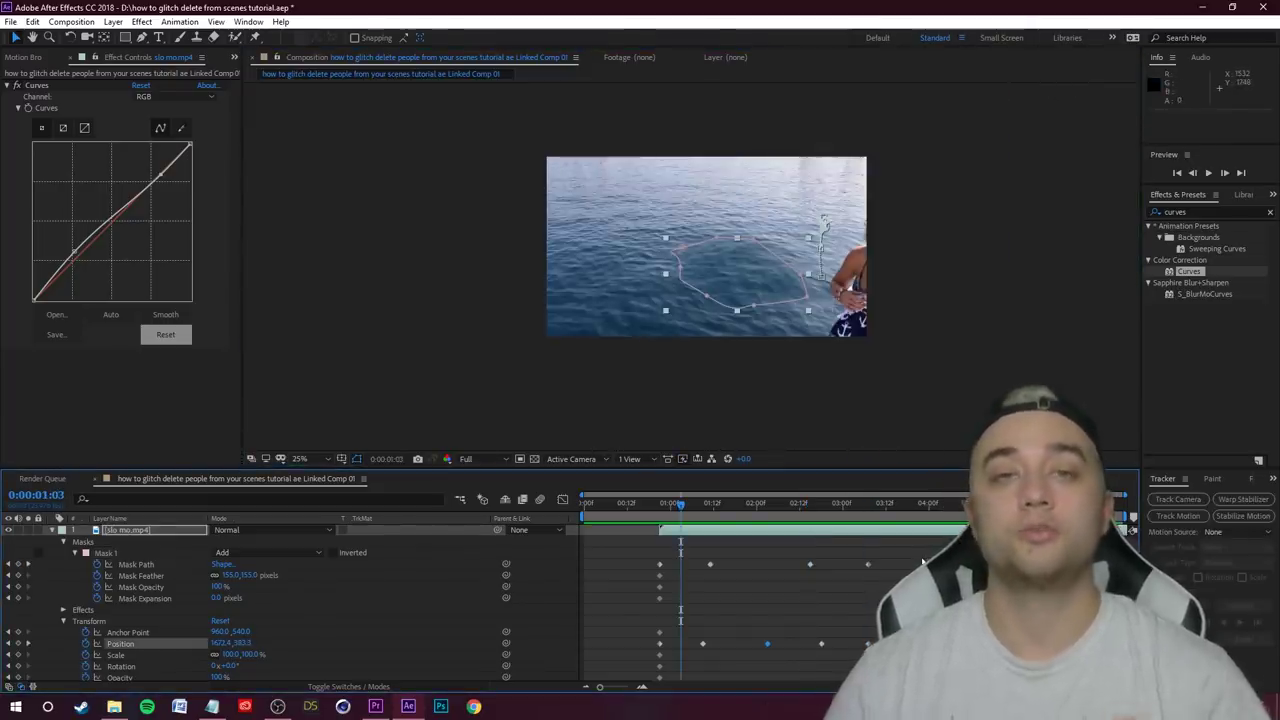
Apply Easy Ease to all of the top layer's mask and transform keyframes and preview the composition
{"action": "left_click_drag", "start_coordinate": [890, 668], "coordinate": [630, 551]}
{"action": "right_click", "coordinate": [709, 564]}
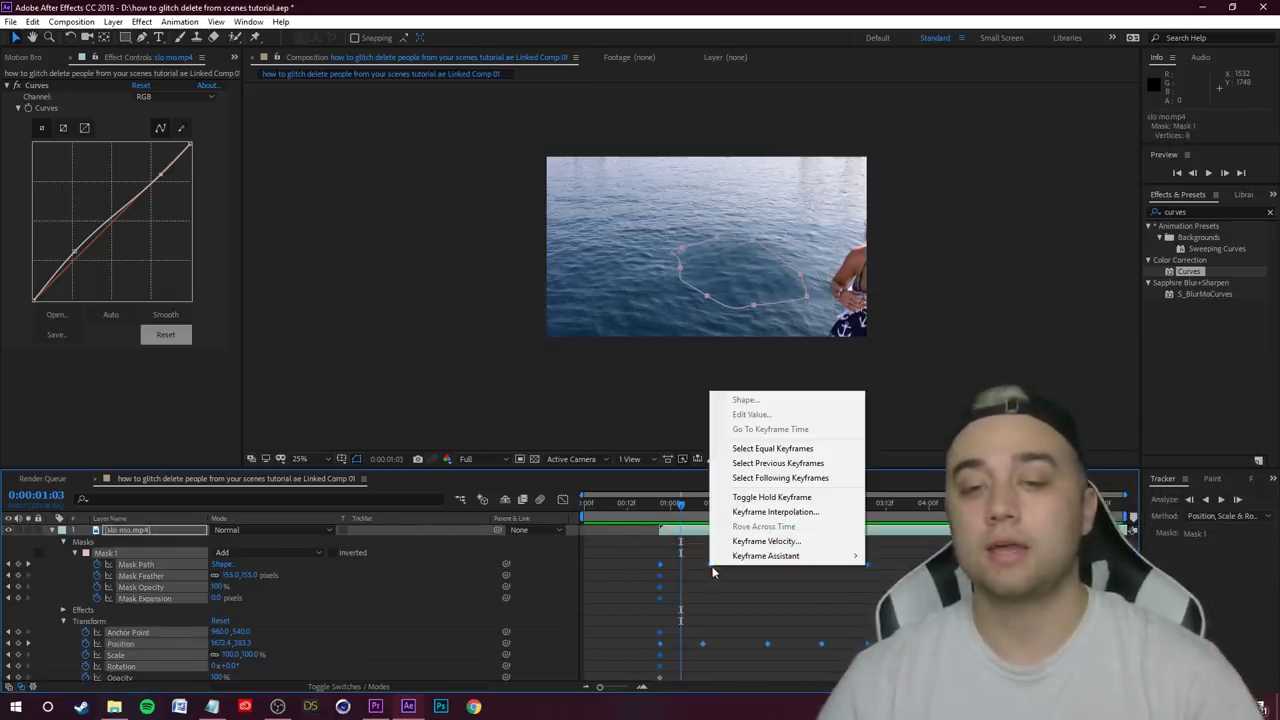
{"action": "mouse_move", "coordinate": [765, 563]}
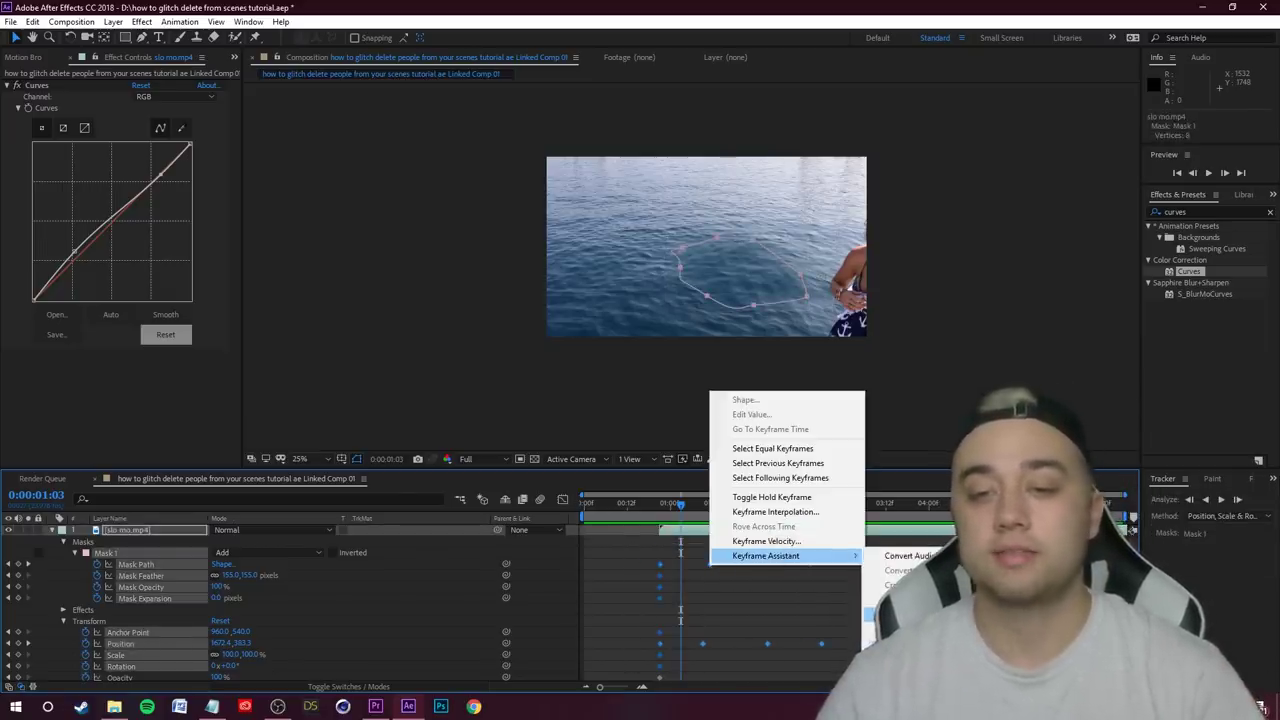
{"action": "left_click", "coordinate": [900, 613]}
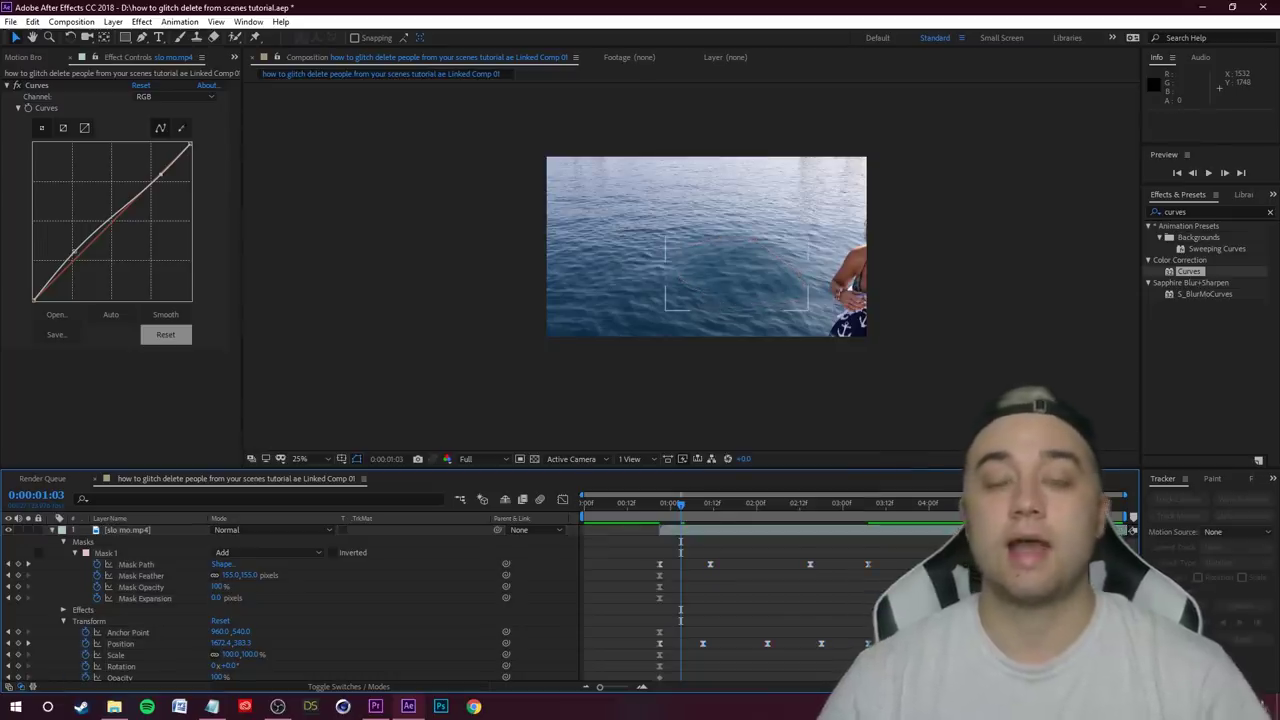
{"action": "key", "text": "space"}
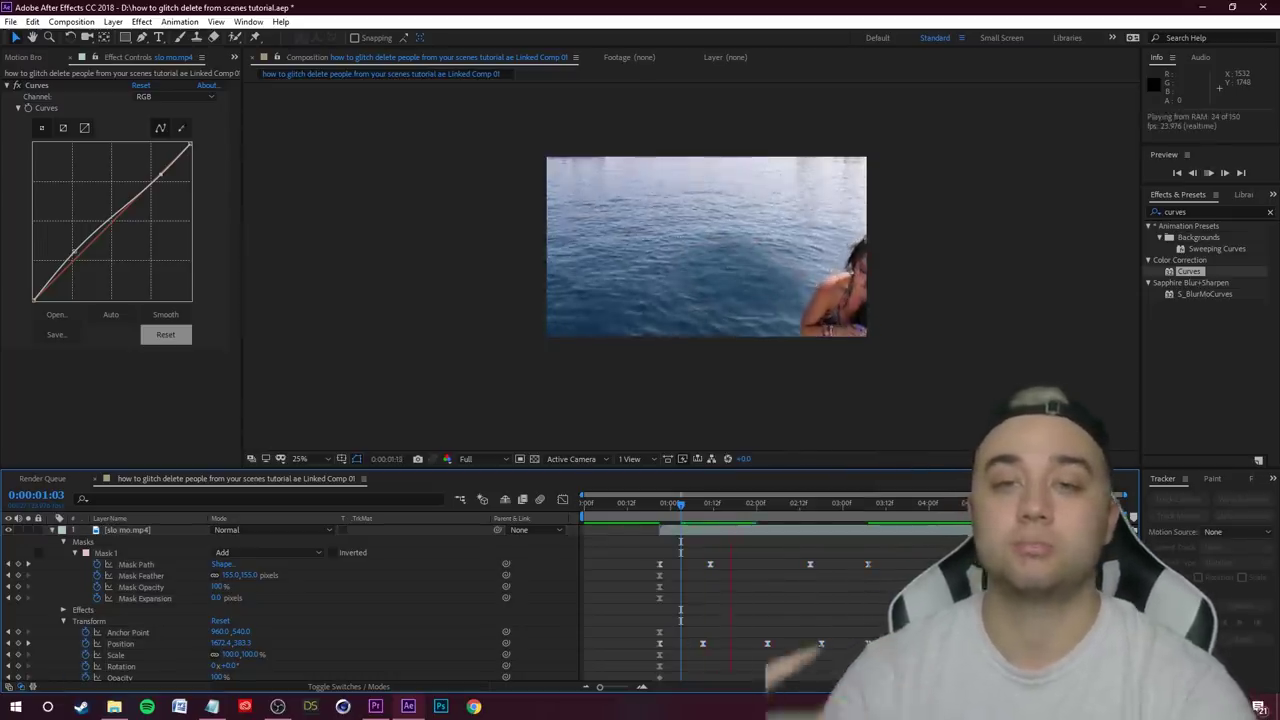
{"action": "key", "text": "space"}
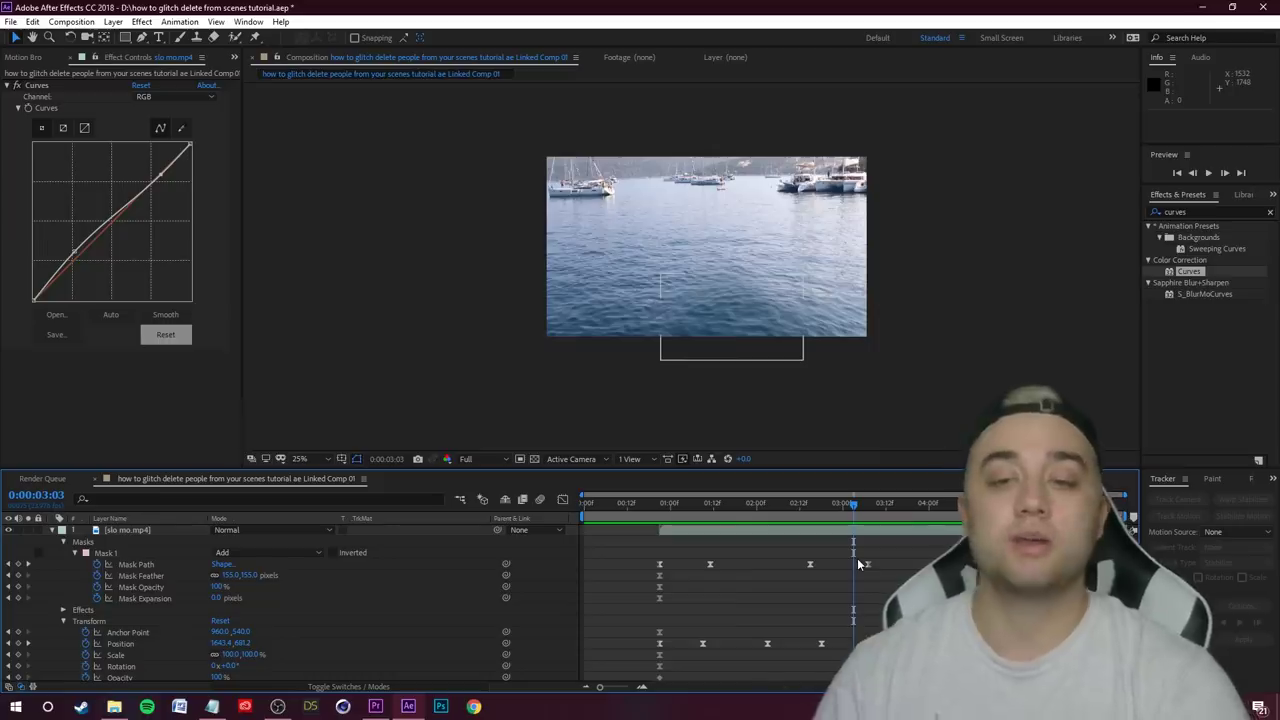
Undo the Easy Ease on the keyframes and preview the composition again
{"action": "key", "text": "ctrl+z"}
{"action": "key", "text": "space"}
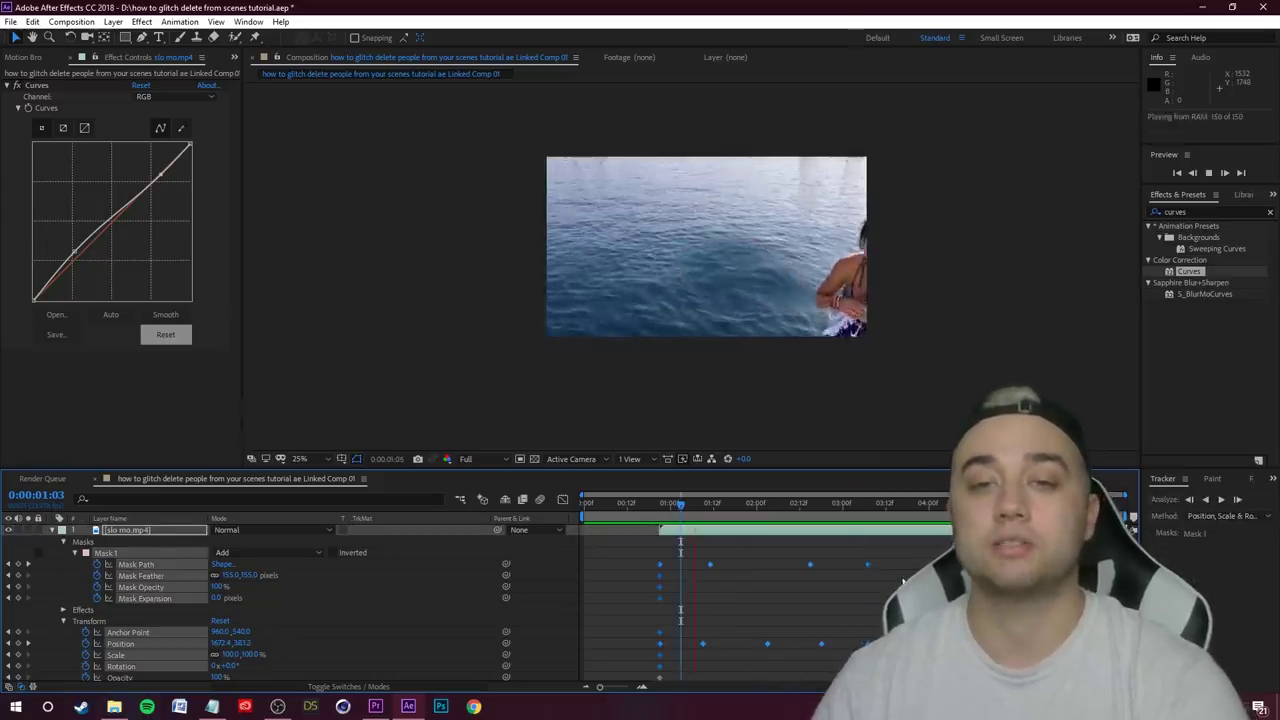
Preview the composition to check how well the water patch covers the swimmer
{"action": "scroll", "coordinate": [698, 266], "scroll_direction": "up", "scroll_amount": 2}
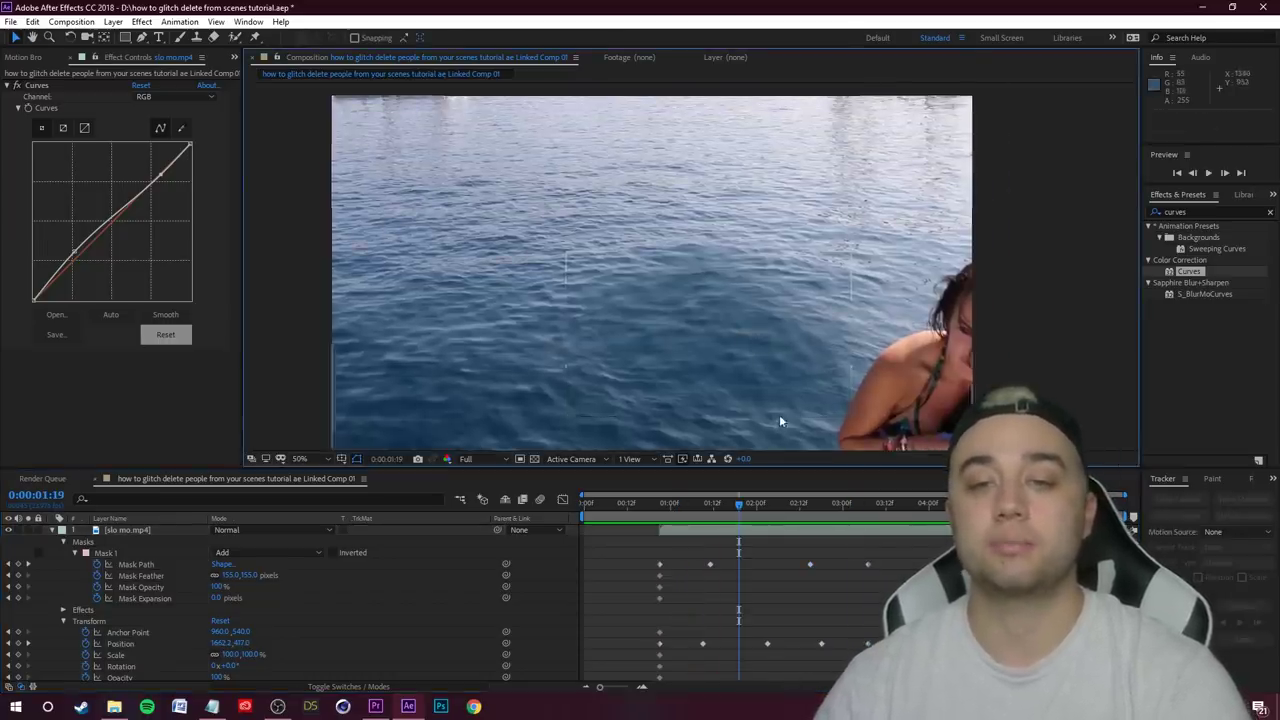
{"action": "scroll", "coordinate": [779, 421], "scroll_direction": "down", "scroll_amount": 2}
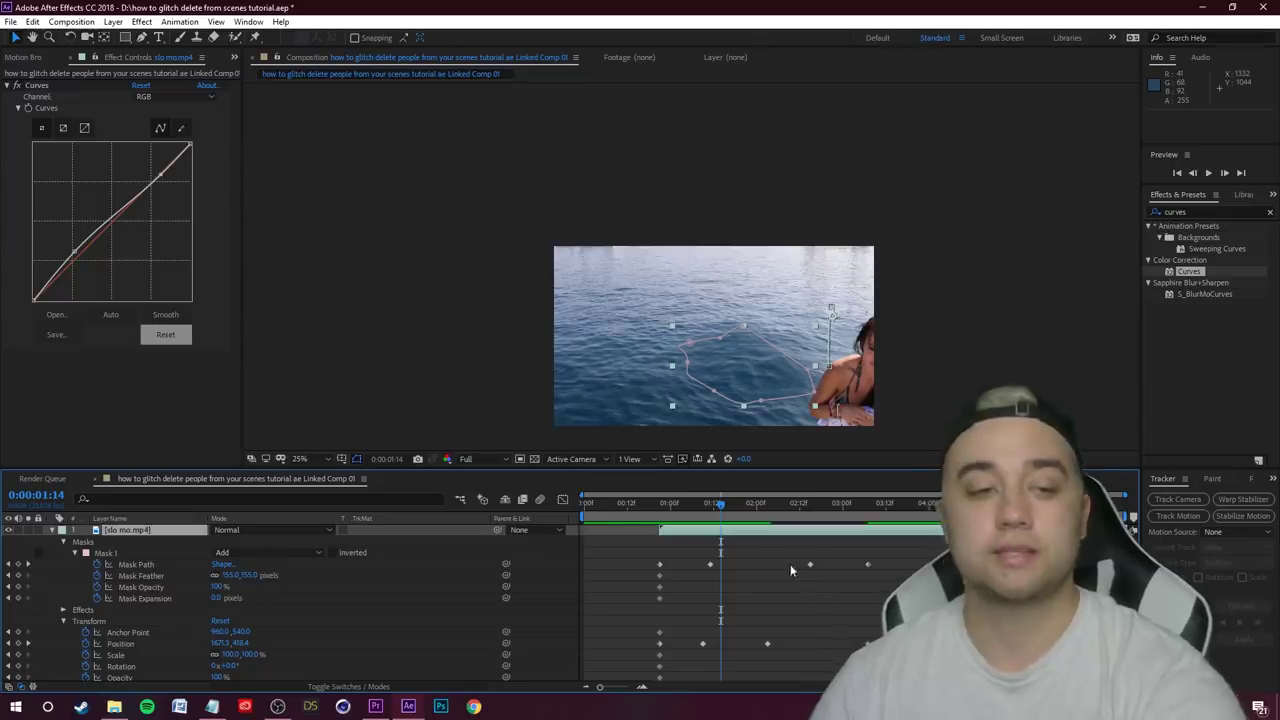
{"action": "key", "text": "space"}
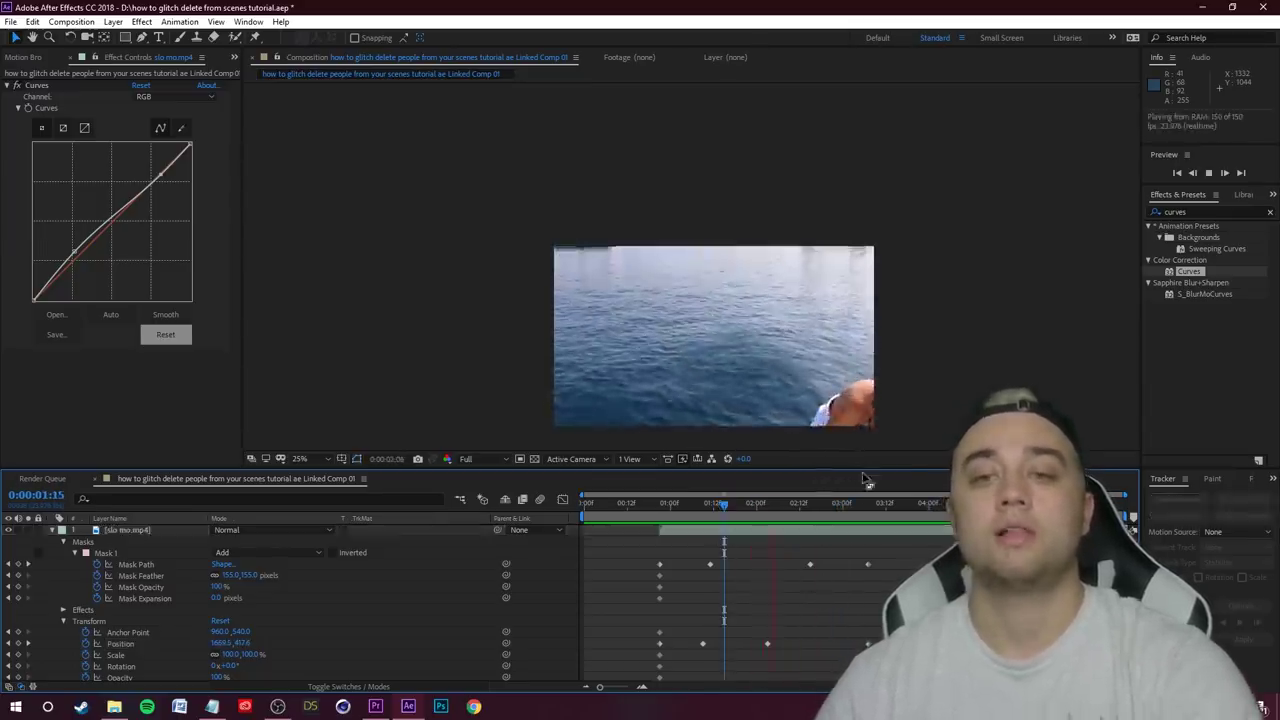
{"action": "key", "text": "space"}
At 0:00:01:16, raise the midtones of the top layer's RGB curve to brighten the water patch
{"action": "left_click_drag", "start_coordinate": [737, 532], "coordinate": [727, 530]}
{"action": "left_click", "coordinate": [769, 378]}
{"action": "left_click", "coordinate": [152, 529]}
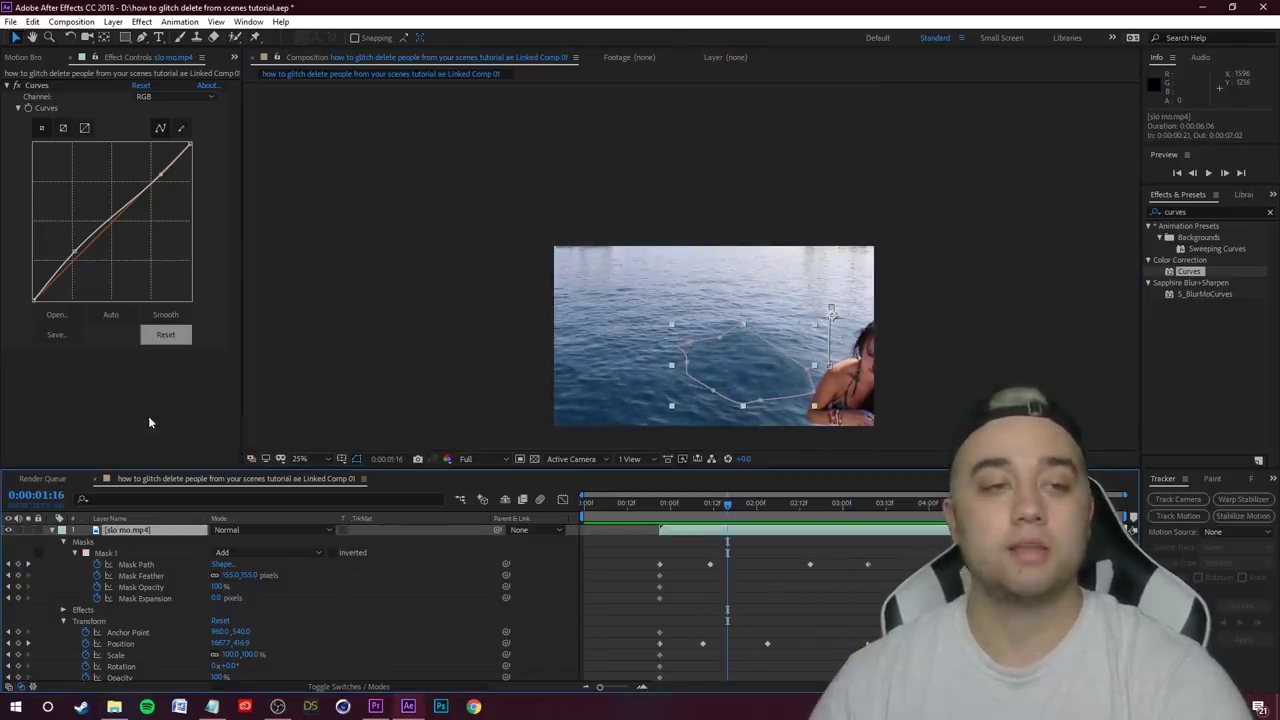
{"action": "left_click_drag", "start_coordinate": [153, 172], "coordinate": [157, 160]}
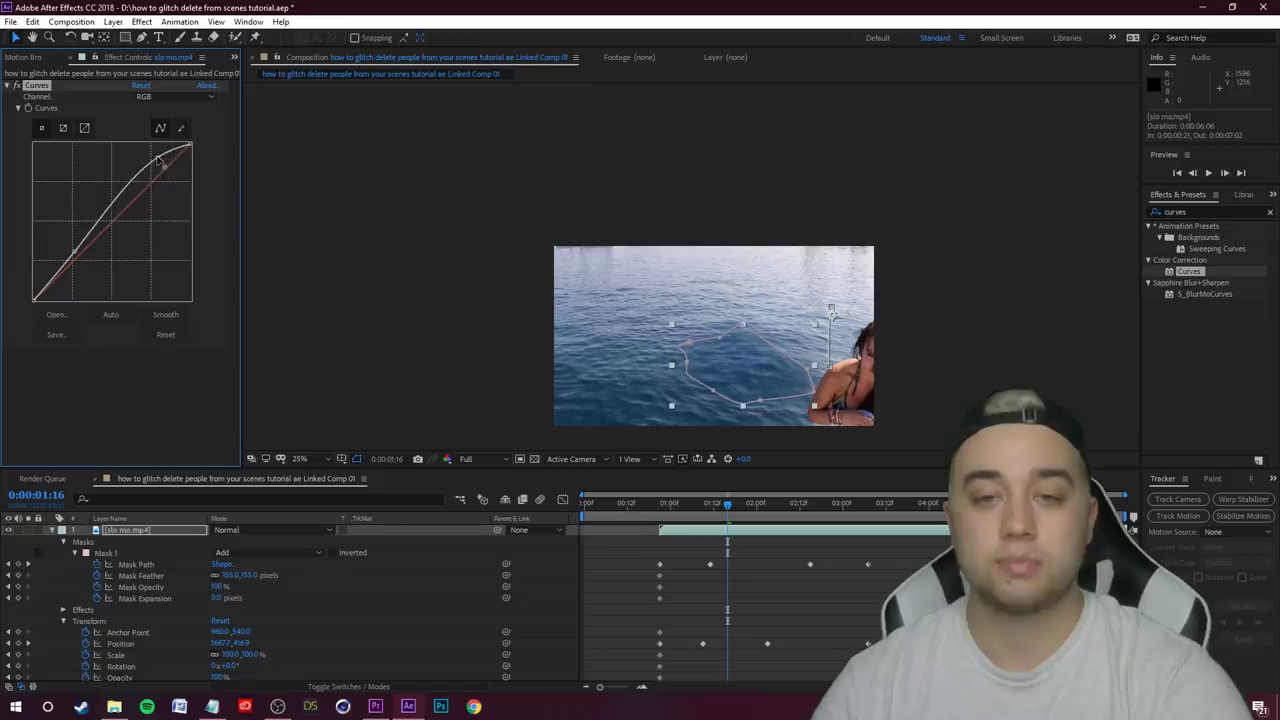
{"action": "left_click", "coordinate": [783, 572]}
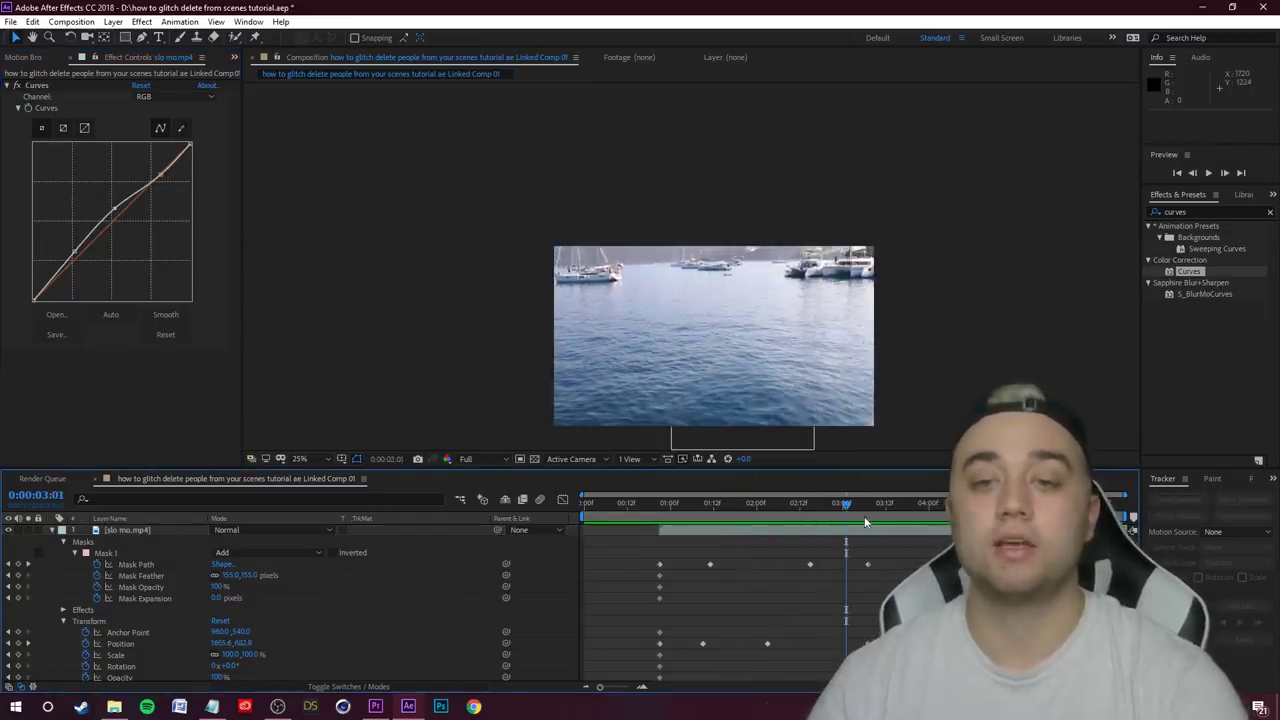
Replay the composition from 0:00:01:12 and scrub back to its start to check the brightened patch
{"action": "left_click_drag", "start_coordinate": [782, 521], "coordinate": [714, 530]}
{"action": "key", "text": "space"}
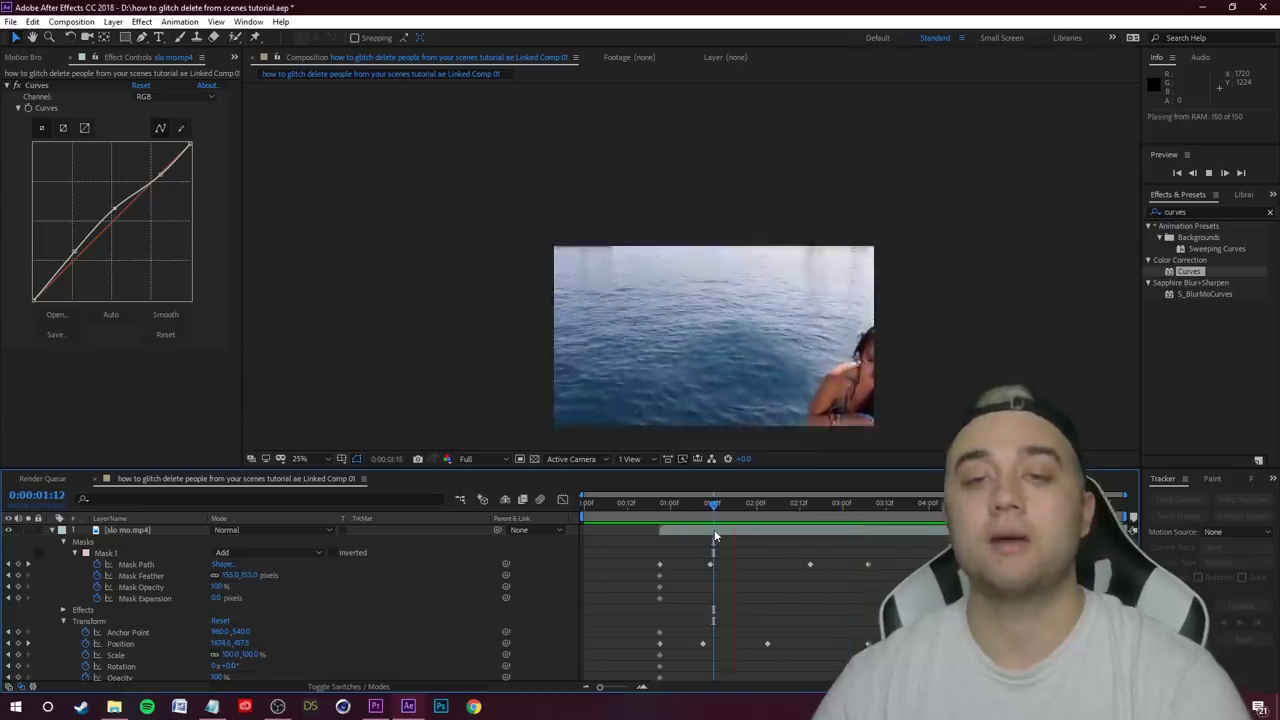
{"action": "left_click", "coordinate": [842, 504]}
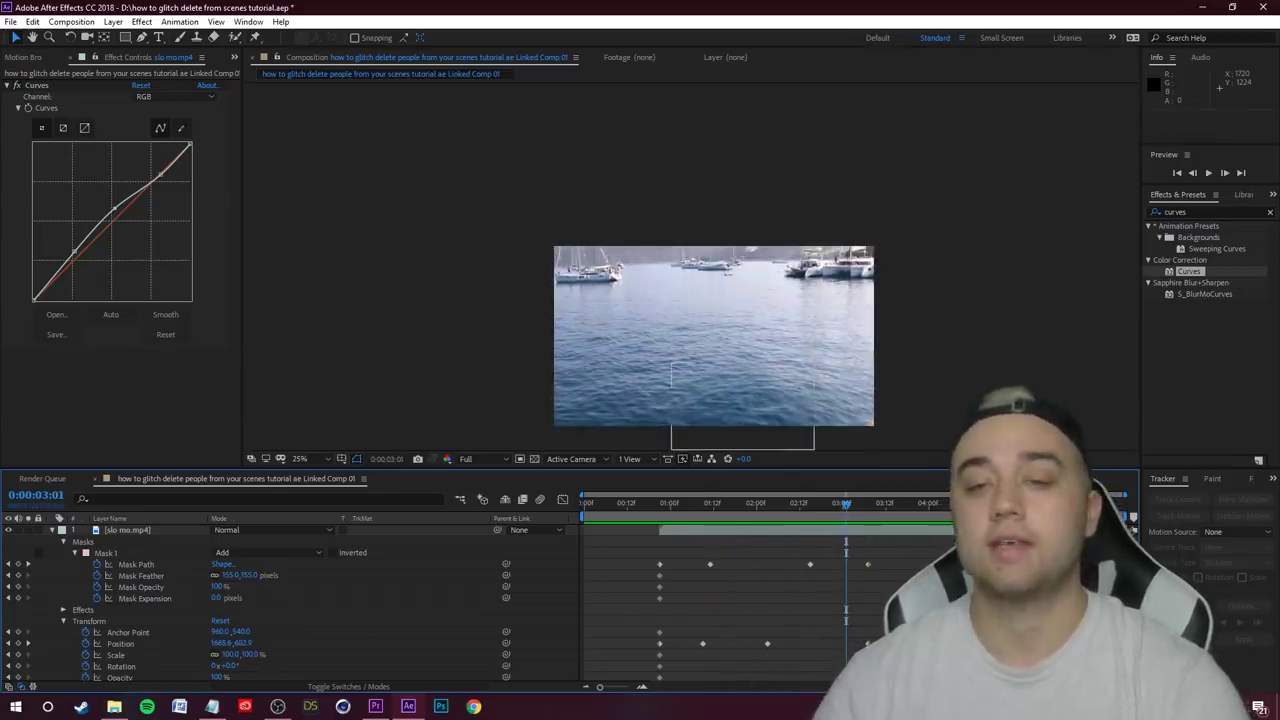
{"action": "left_click_drag", "start_coordinate": [839, 503], "coordinate": [584, 536]}
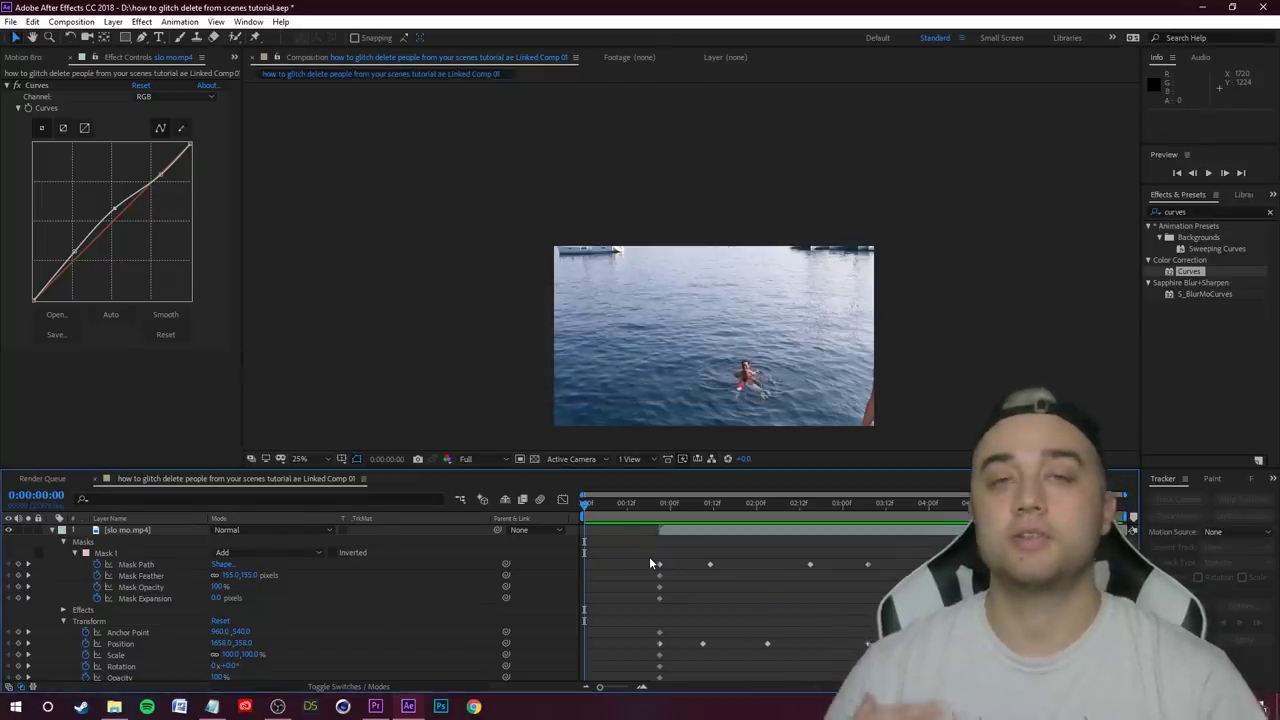
{"action": "scroll", "coordinate": [770, 391], "scroll_direction": "up", "scroll_amount": 1}
{"action": "scroll", "coordinate": [763, 420], "scroll_direction": "down", "scroll_amount": 2}
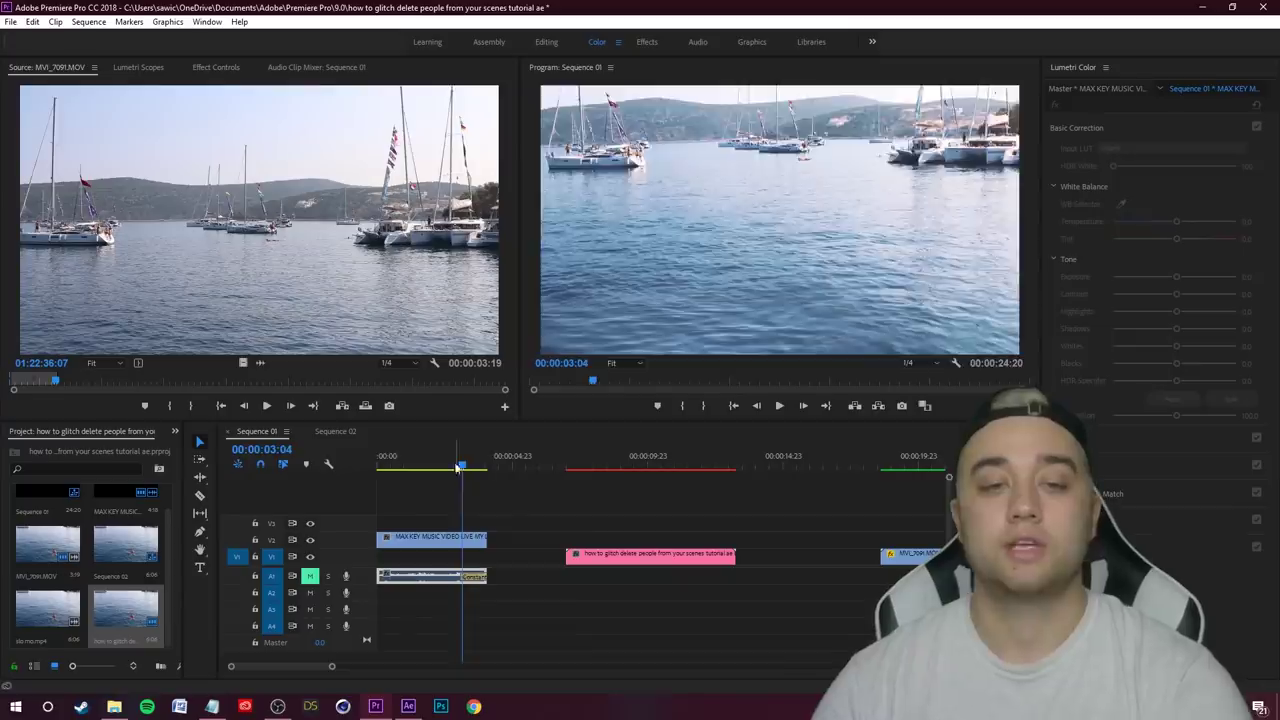
Switch to Premiere Pro and play the finished clip at the start of Sequence 01
{"action": "left_click_drag", "start_coordinate": [379, 468], "coordinate": [422, 477]}
{"action": "key", "text": "space"}
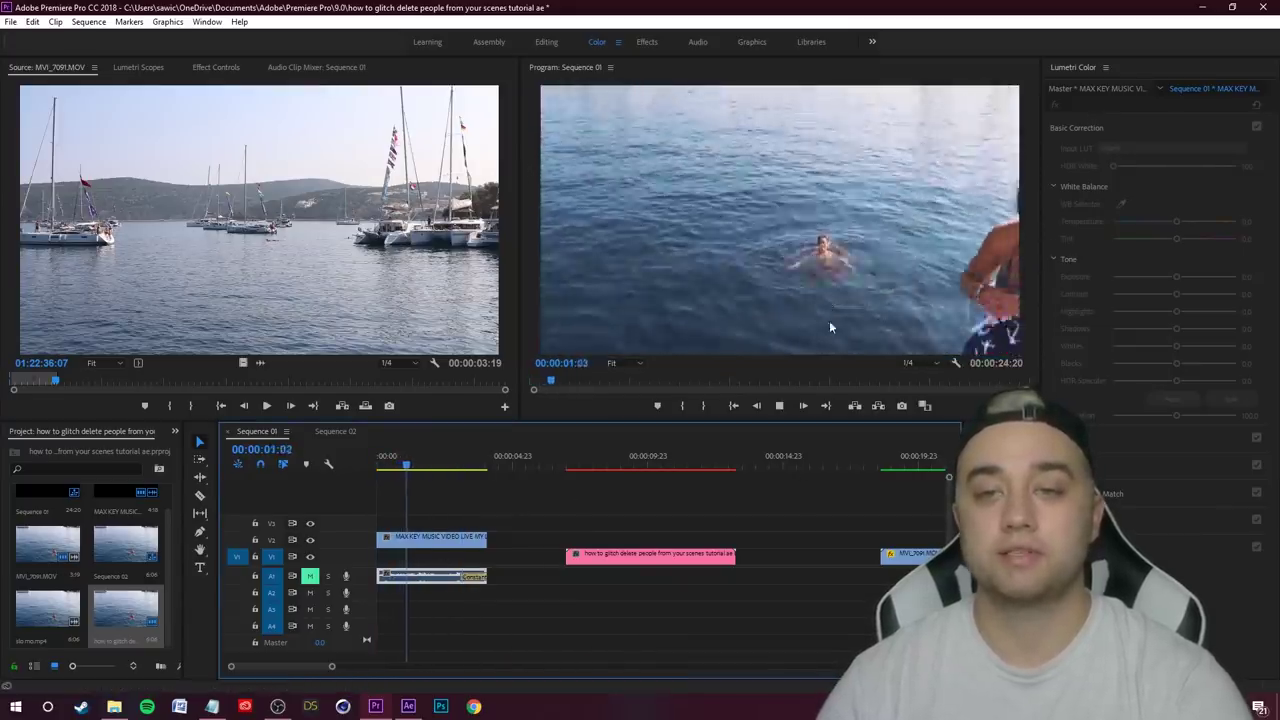
{"action": "key", "text": "space"}
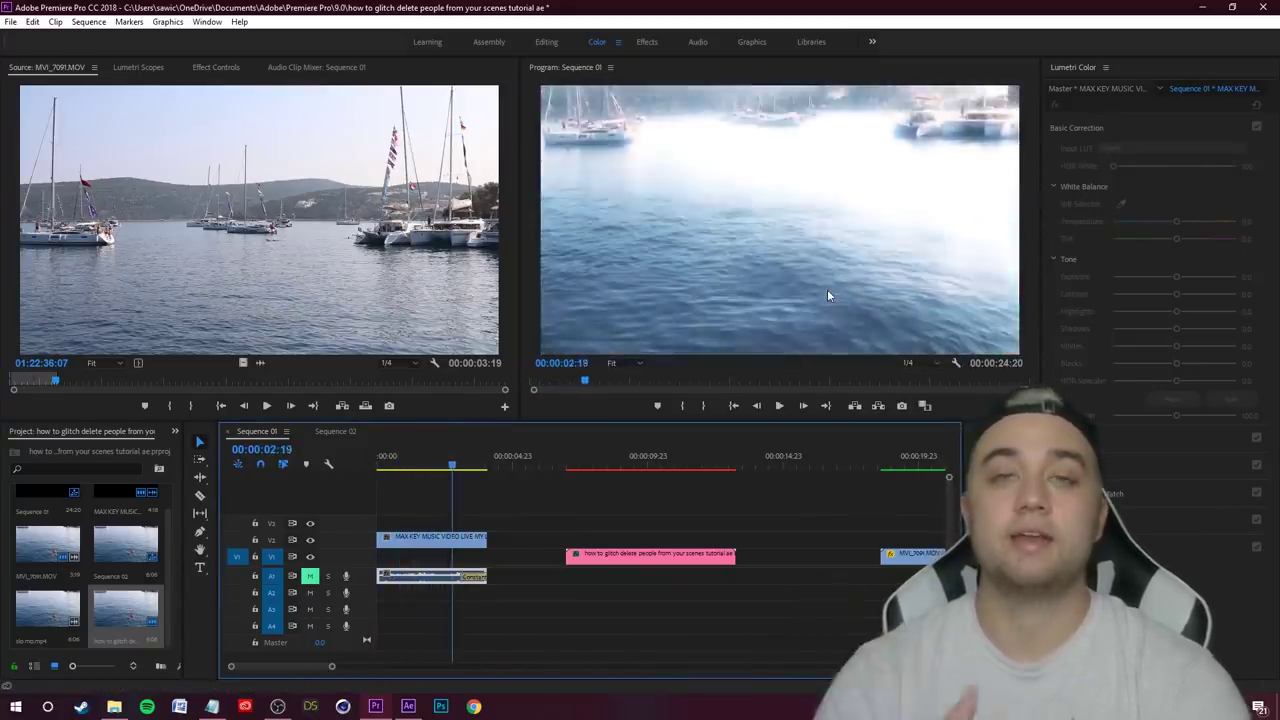
Return to After Effects and split the lower slo mo.mp4 layer at 0:00:00:11
{"action": "left_click", "coordinate": [408, 706]}
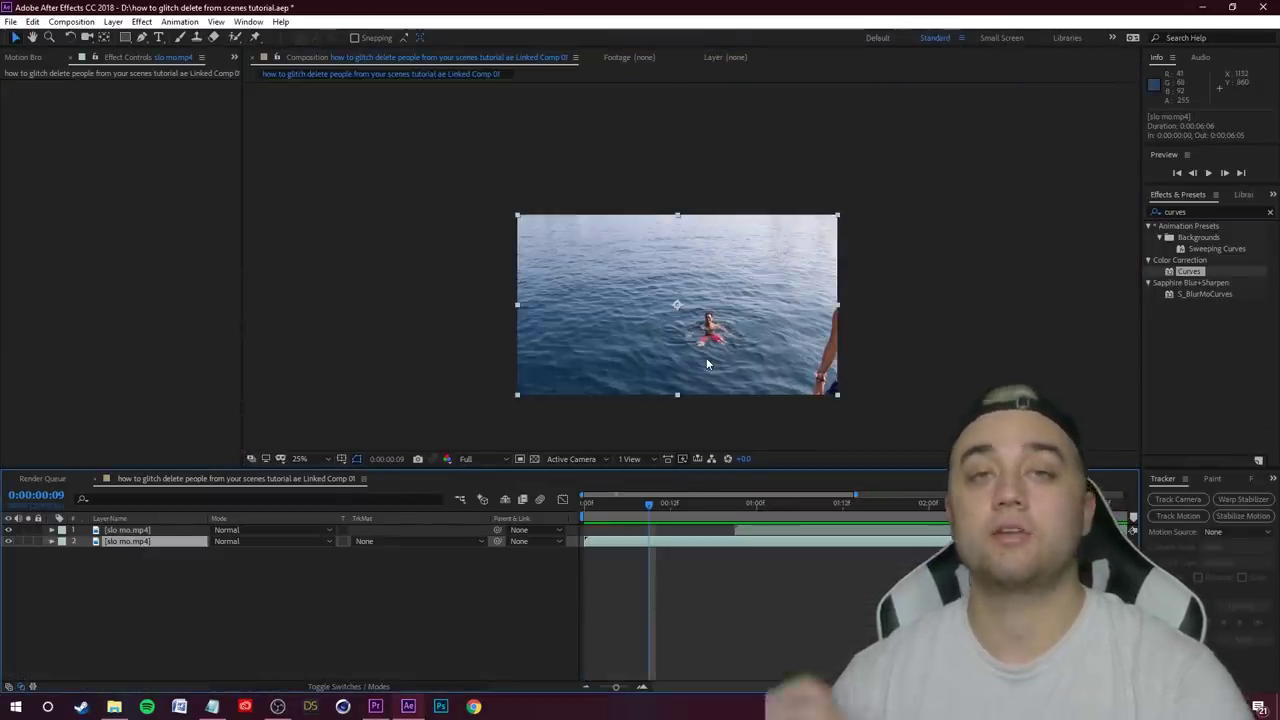
{"action": "left_click_drag", "start_coordinate": [654, 505], "coordinate": [666, 505]}
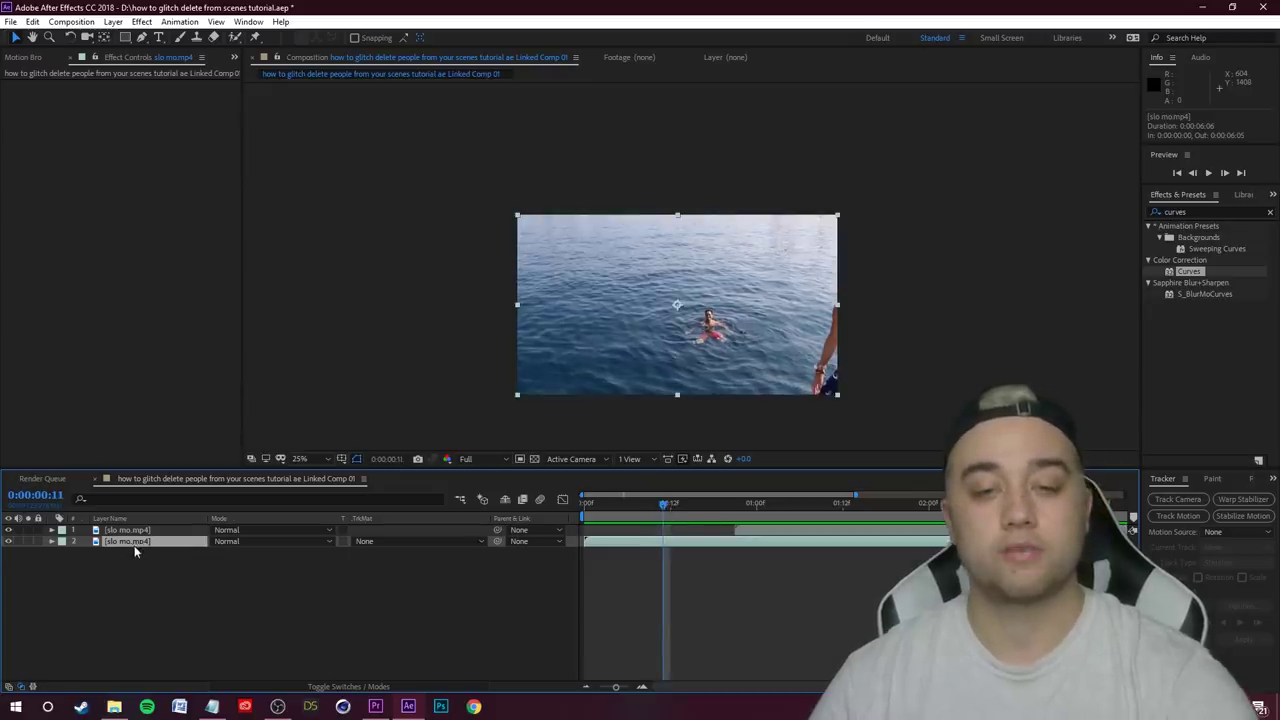
{"action": "key", "text": "ctrl+shift+d"}
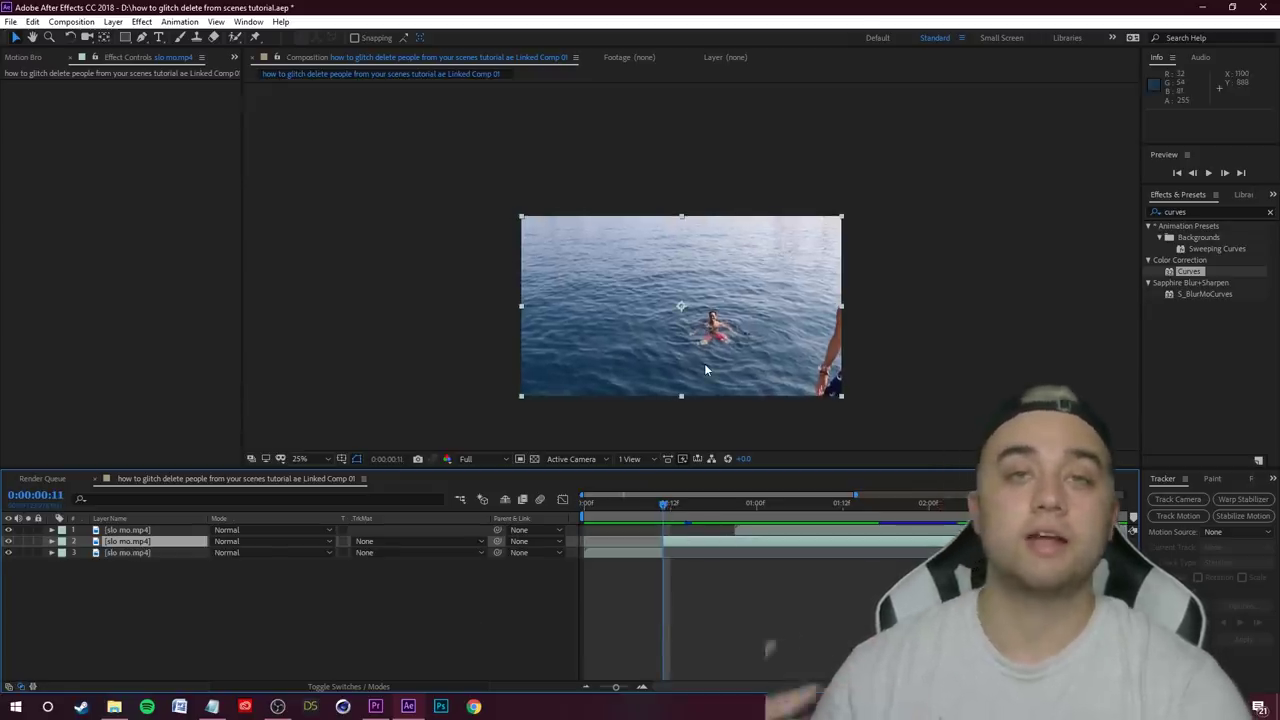
Find the Glitchify effect and apply it to the split slo mo.mp4 layer starting at 0:00:00:11
{"action": "left_click", "coordinate": [1269, 212]}
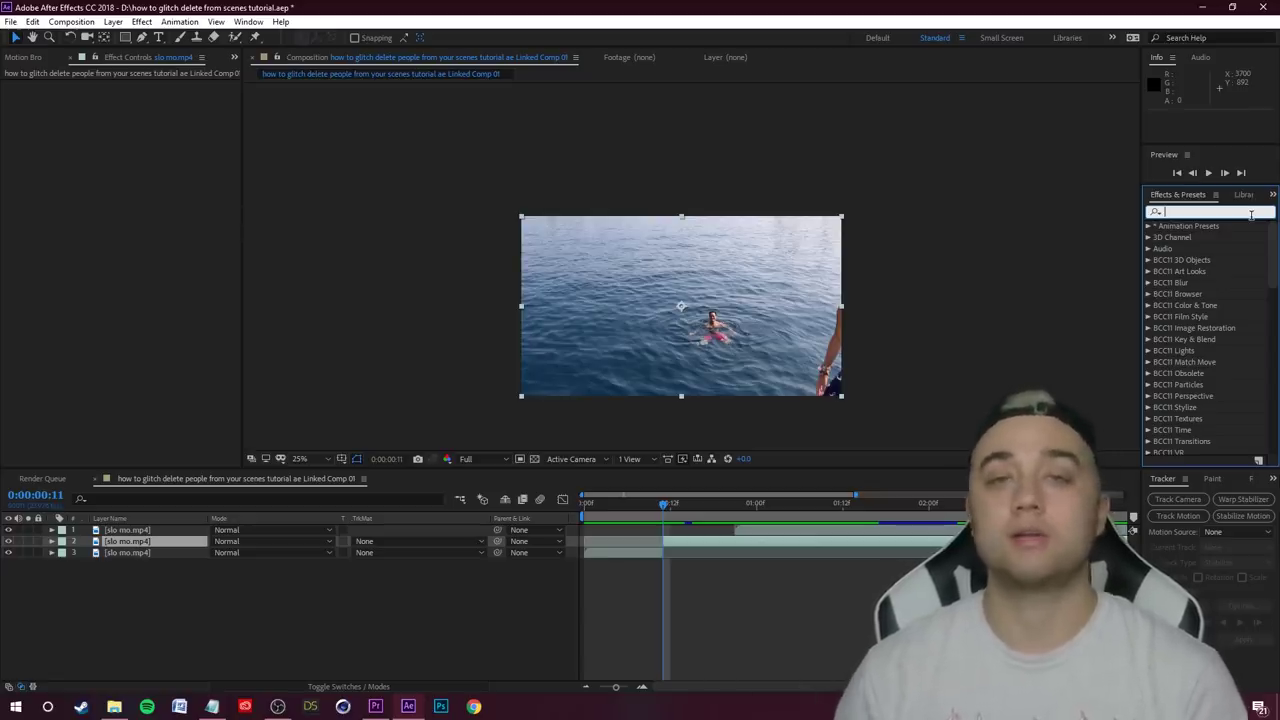
{"action": "type", "text": "glitchi"}
{"action": "left_click_drag", "start_coordinate": [1191, 237], "coordinate": [136, 551]}
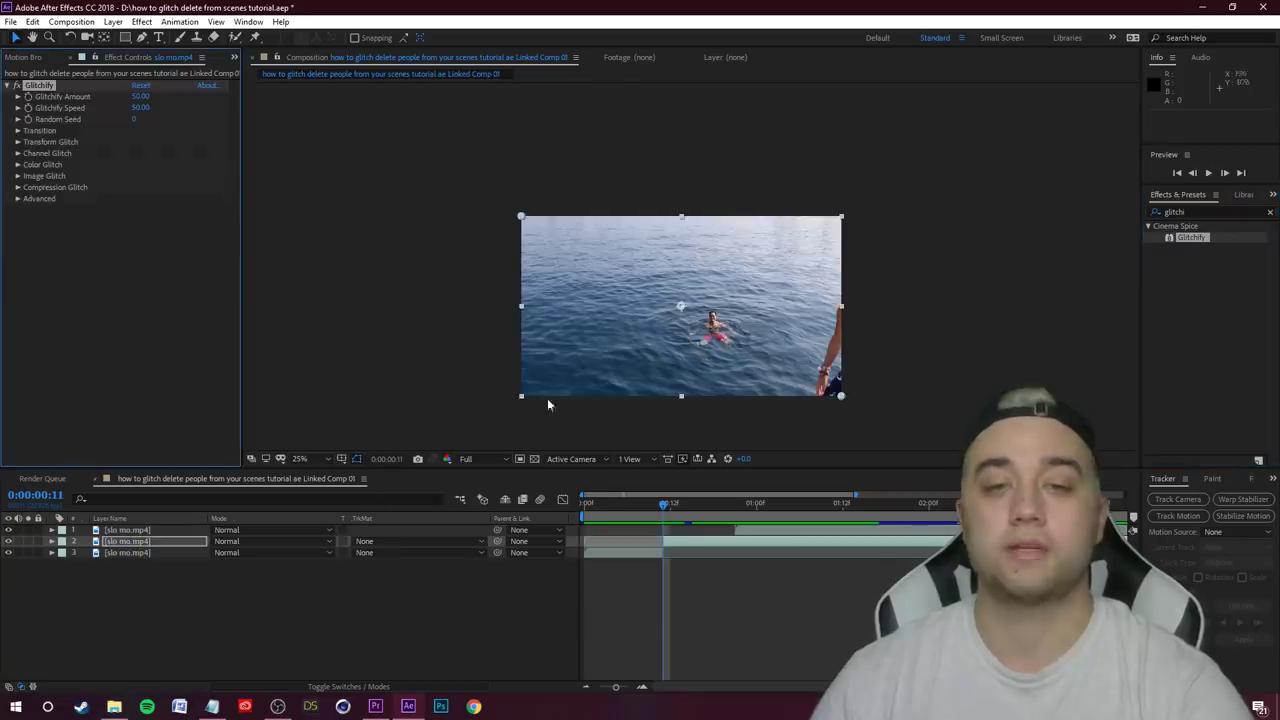
Disable Glitchify's Color Glitch, Image Glitch and Compression Glitch, leaving Channel Glitch enabled
{"action": "left_click", "coordinate": [18, 131]}
{"action": "left_click", "coordinate": [18, 131]}
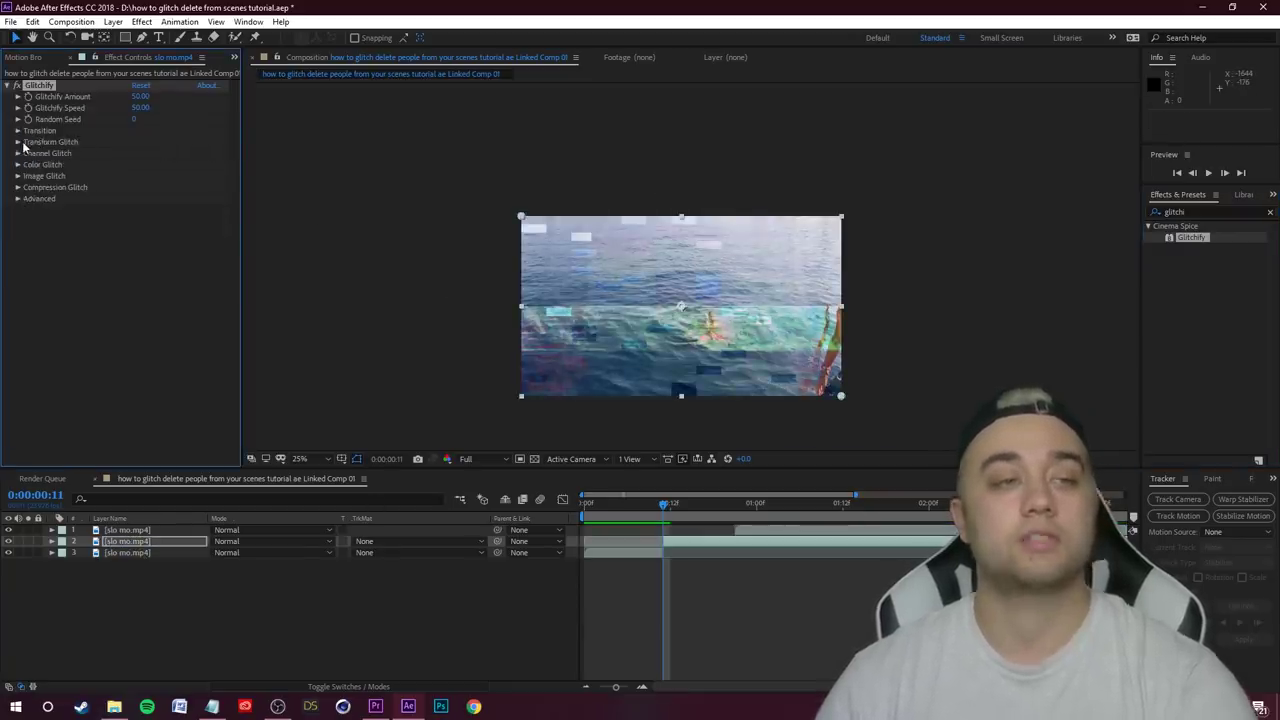
{"action": "left_click", "coordinate": [18, 153]}
{"action": "left_click", "coordinate": [17, 210]}
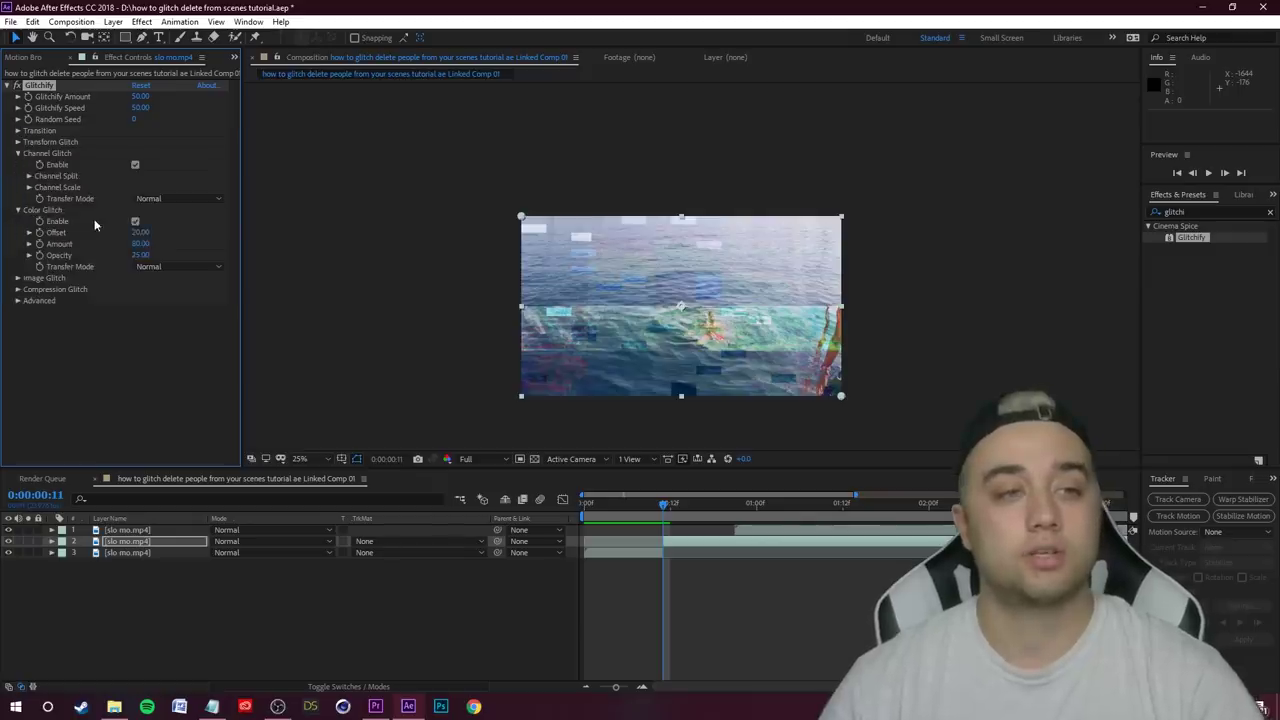
{"action": "left_click", "coordinate": [17, 278]}
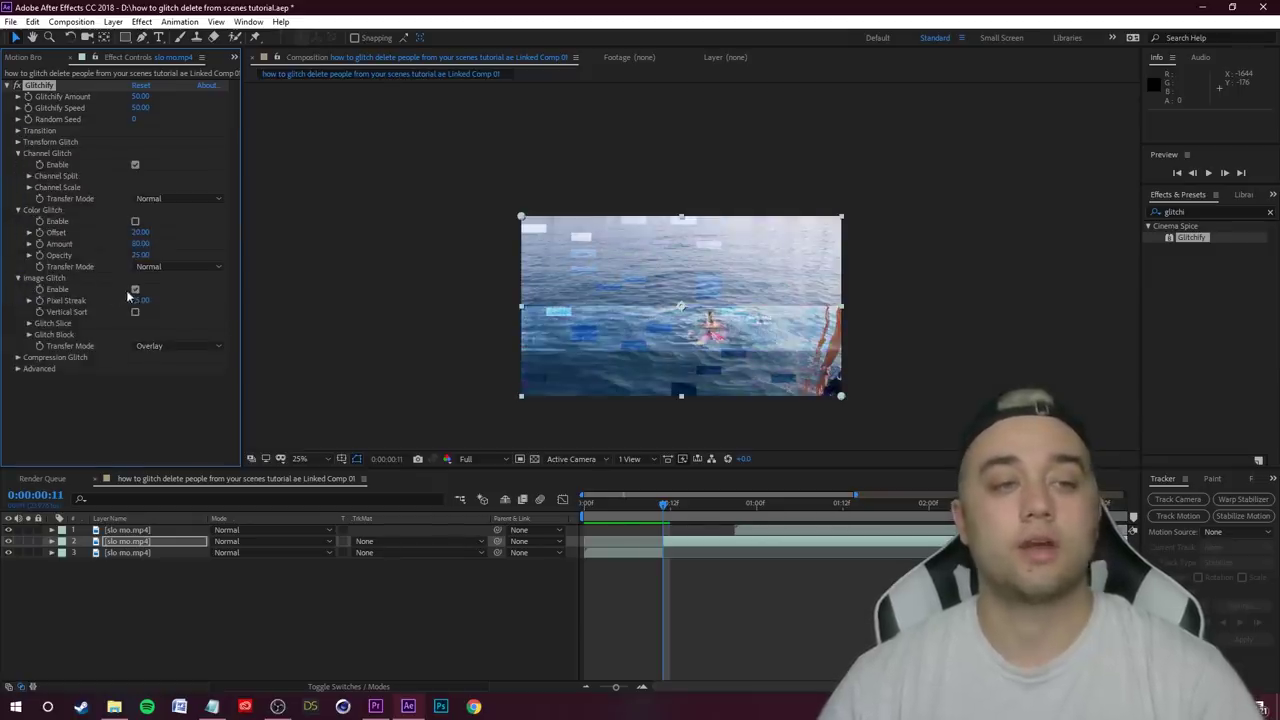
{"action": "left_click", "coordinate": [135, 289]}
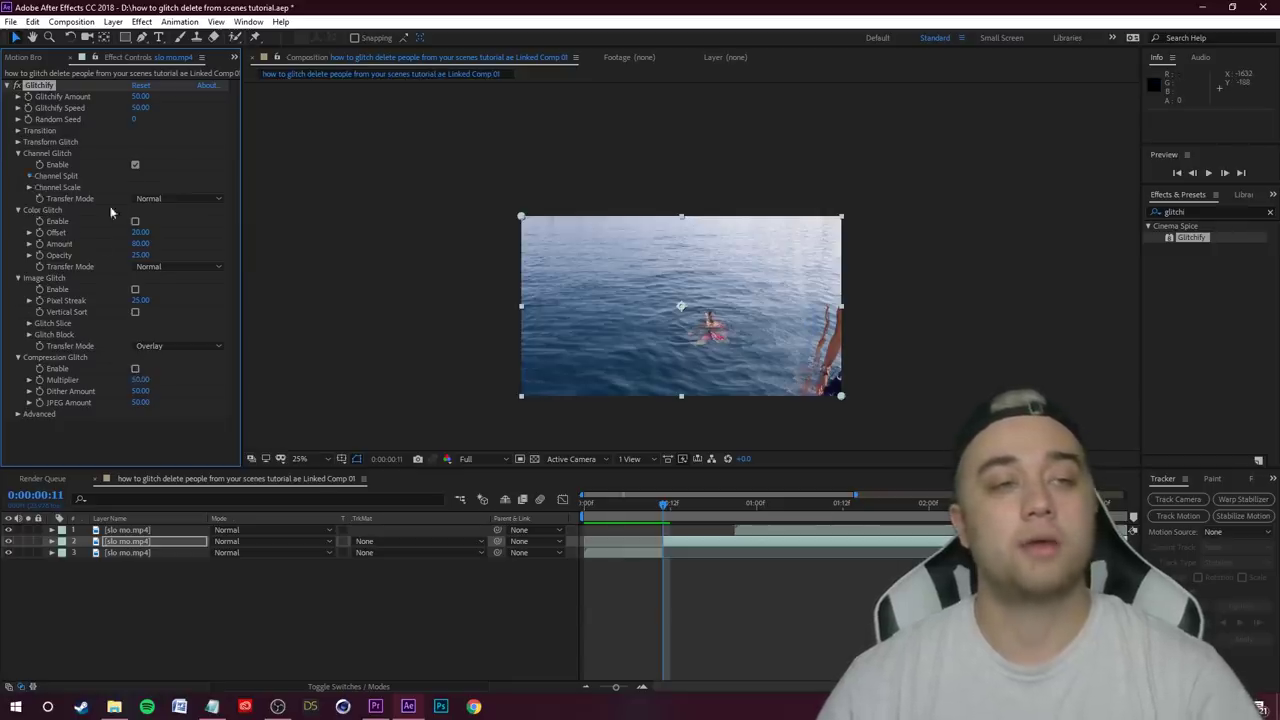
Compare the Channel Scale glitch with its Vertical option off and on
{"action": "left_click", "coordinate": [29, 232]}
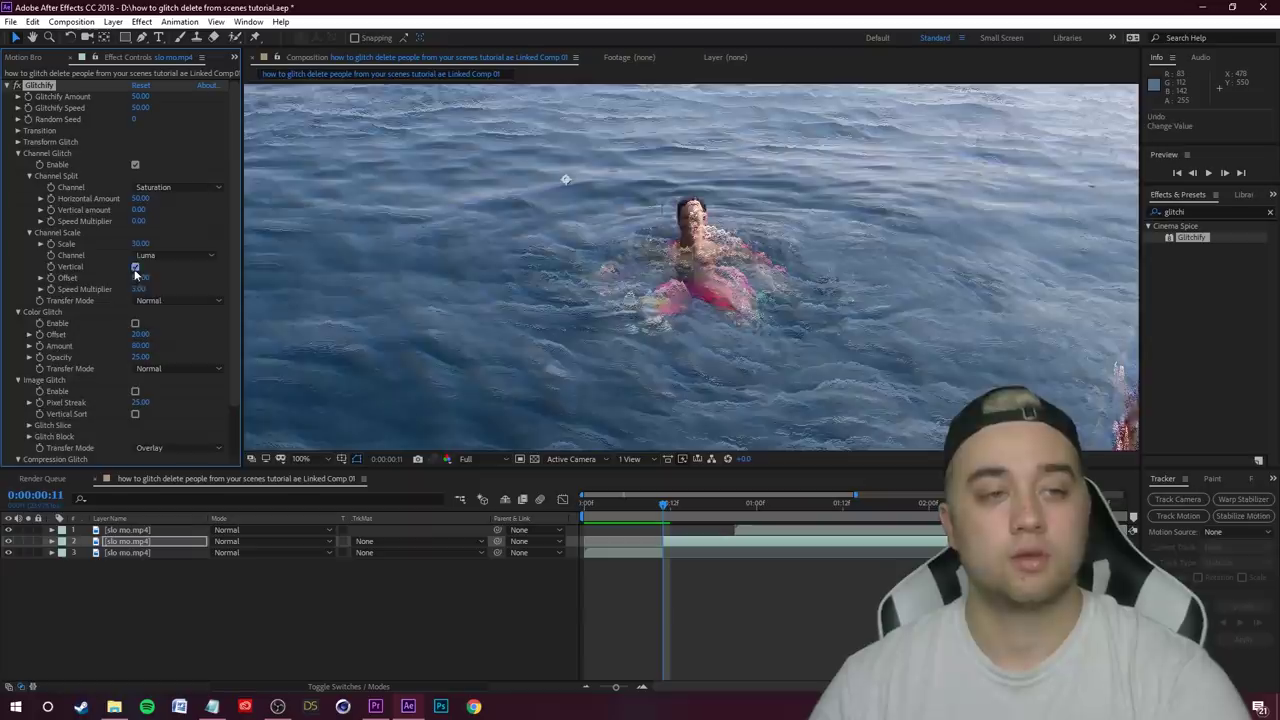
{"action": "left_click", "coordinate": [135, 267]}
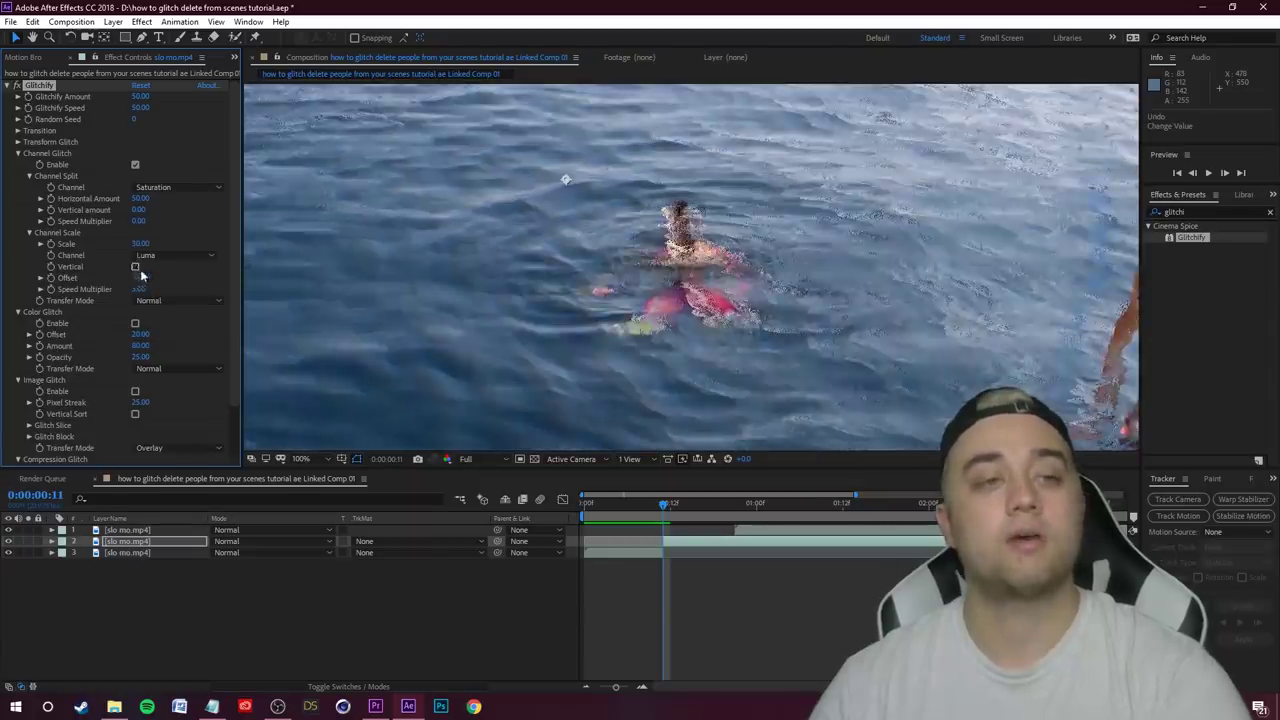
{"action": "left_click", "coordinate": [135, 267]}
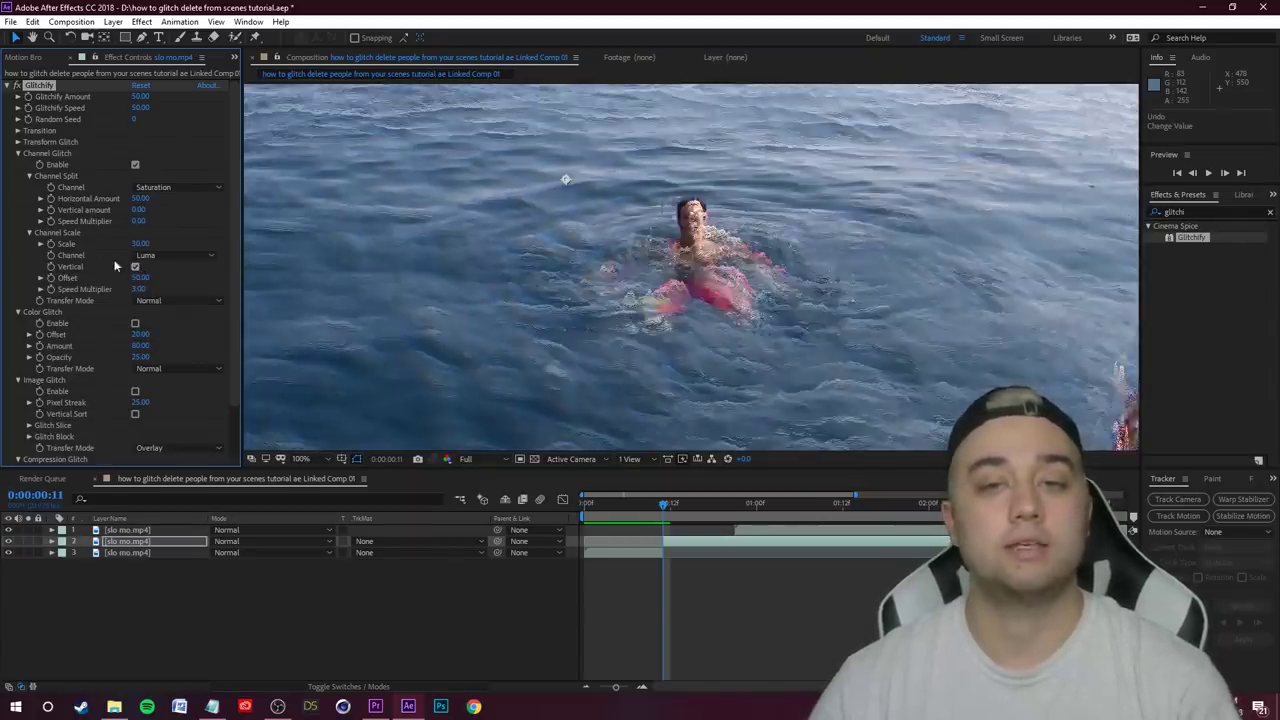
Examine the channel glitch distortion on the swimmer up close and across the whole frame
{"action": "scroll", "coordinate": [706, 330], "scroll_direction": "up", "scroll_amount": 1}
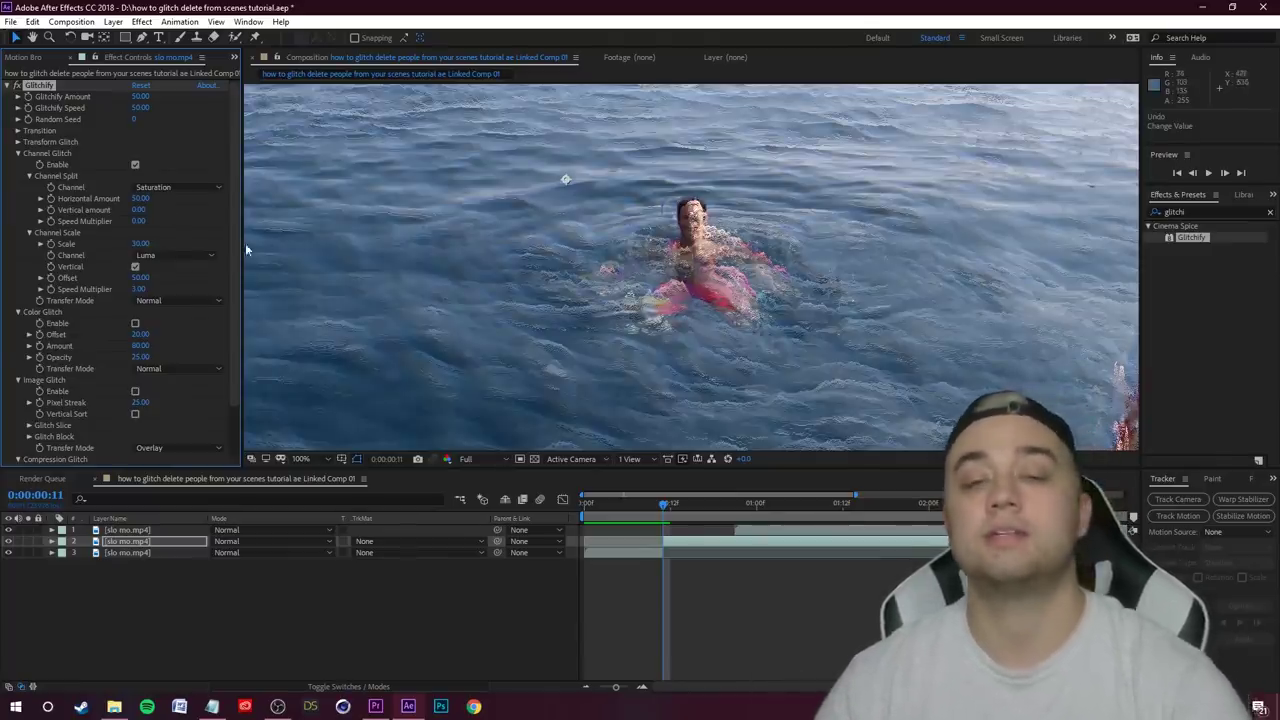
{"action": "scroll", "coordinate": [674, 340], "scroll_direction": "down", "scroll_amount": 2}
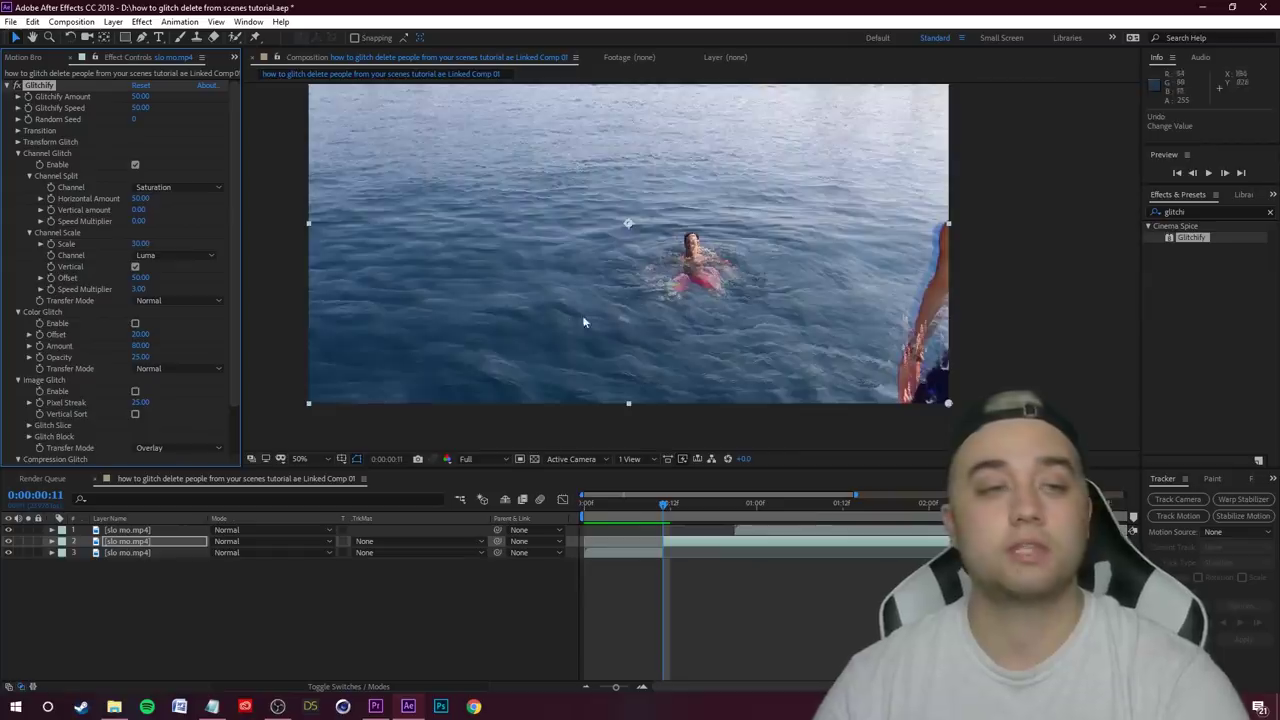
{"action": "scroll", "coordinate": [664, 308], "scroll_direction": "up", "scroll_amount": 2}
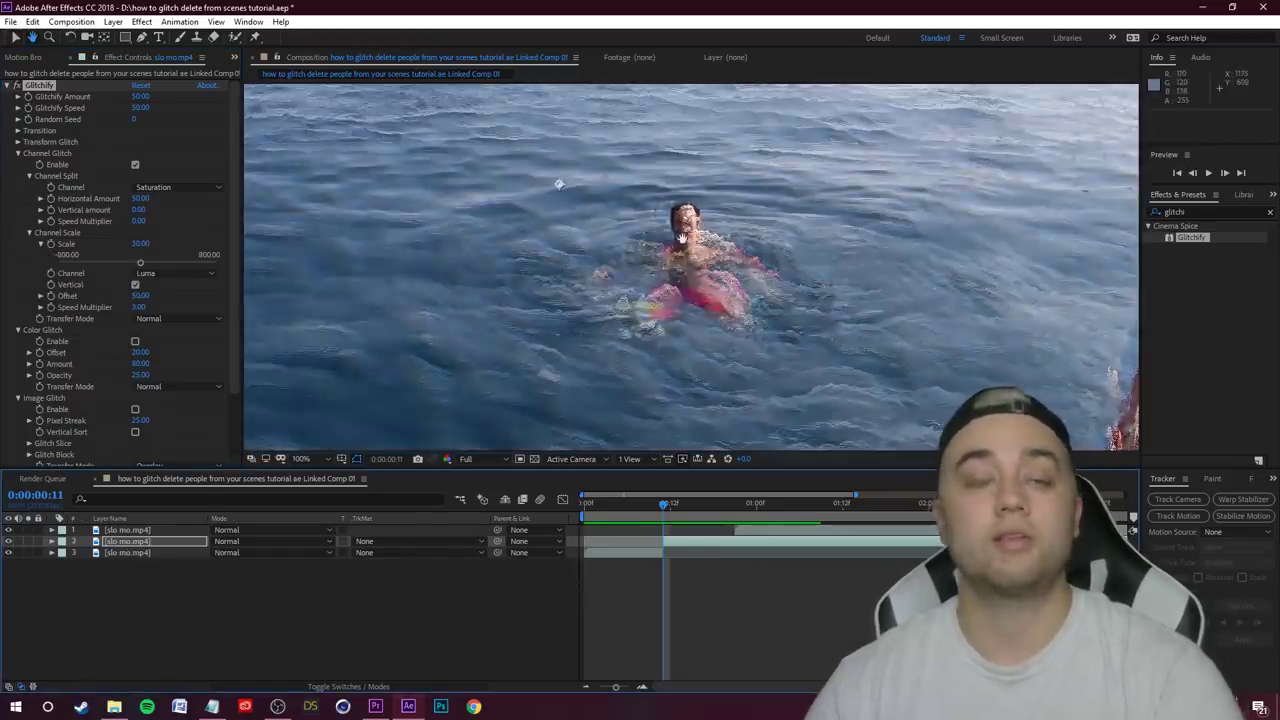
{"action": "left_click_drag", "start_coordinate": [680, 238], "coordinate": [706, 280]}
{"action": "scroll", "coordinate": [750, 305], "scroll_direction": "down", "scroll_amount": 2}
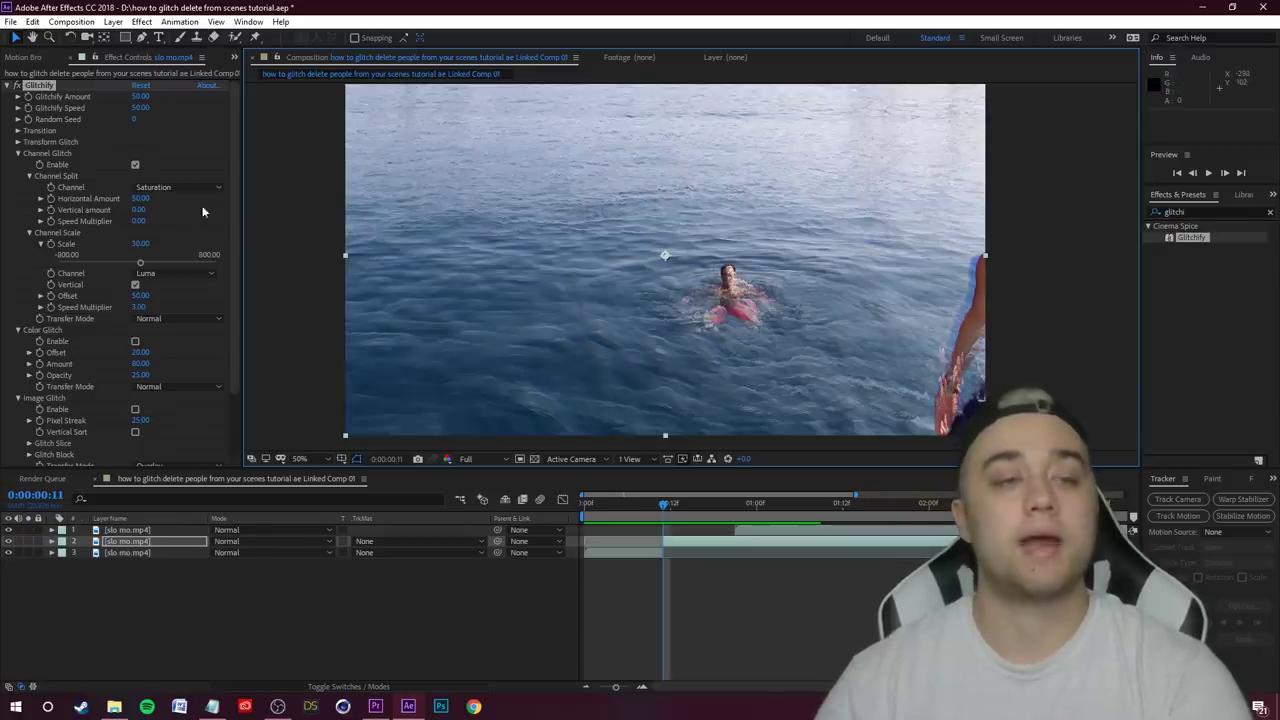
{"action": "scroll", "coordinate": [950, 407], "scroll_direction": "up", "scroll_amount": 2}
{"action": "scroll", "coordinate": [830, 260], "scroll_direction": "down", "scroll_amount": 2}
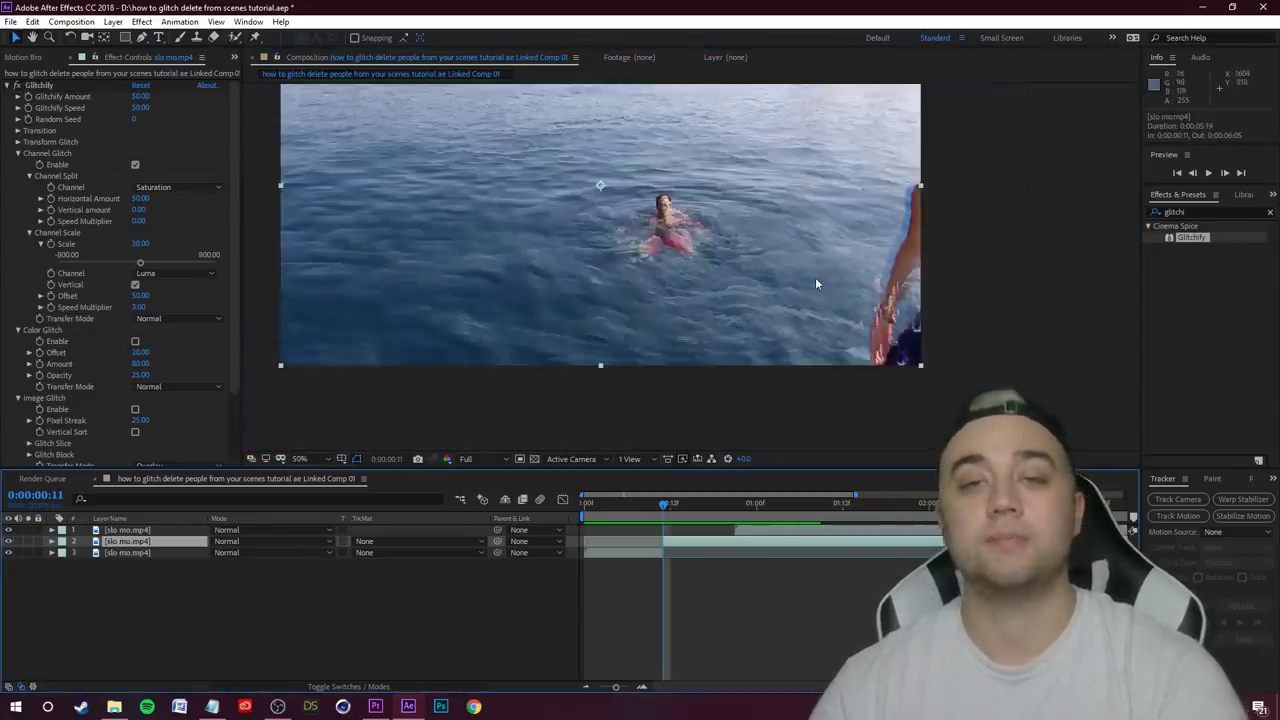
Duplicate the Glitchify layer as "glitch" and mask the copy with an ellipse about 652 by 466 px around the swimmer, feathered 347 pixels
{"action": "left_click", "coordinate": [140, 552]}
{"action": "key", "text": "ctrl+d"}
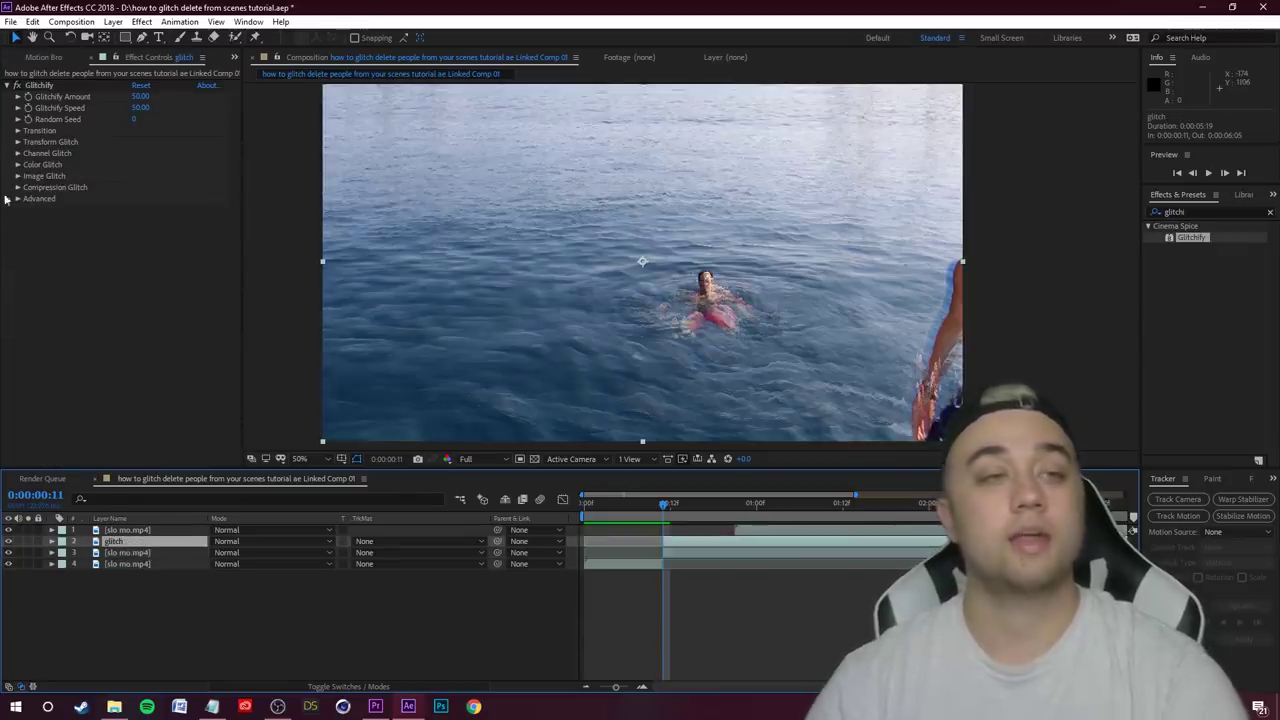
{"action": "left_click", "coordinate": [124, 39]}
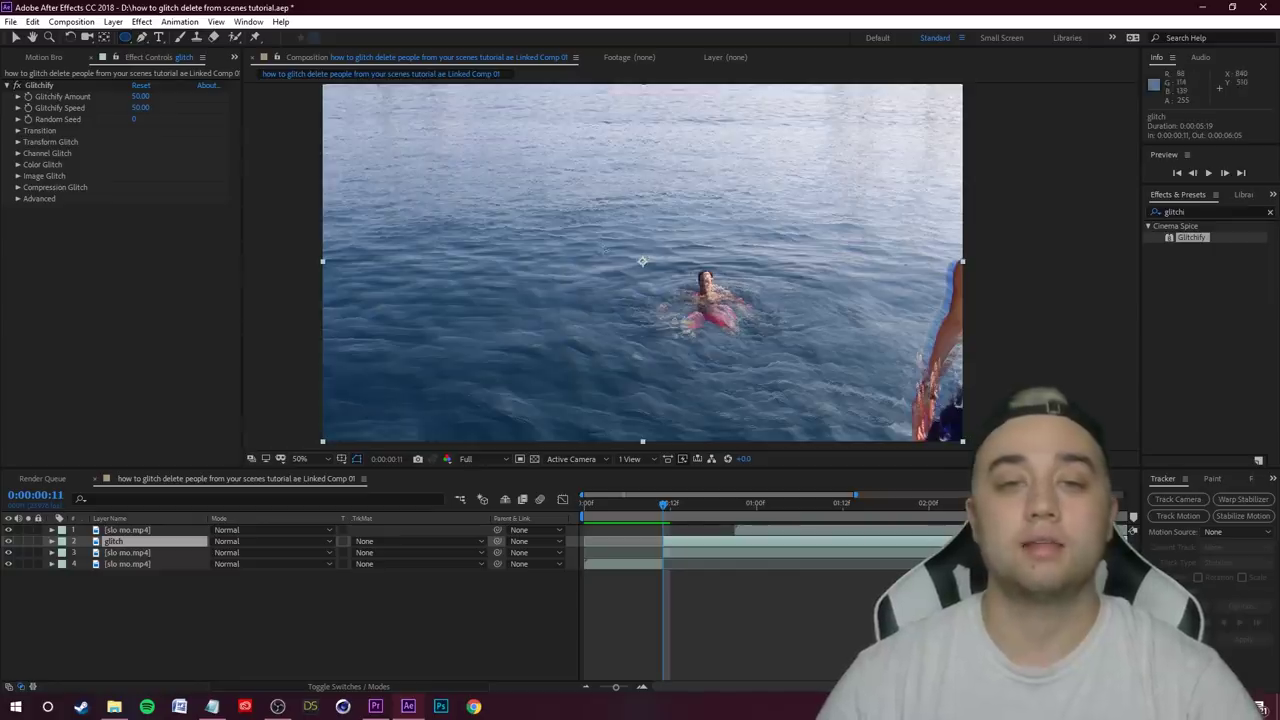
{"action": "left_click_drag", "start_coordinate": [603, 246], "coordinate": [822, 404]}
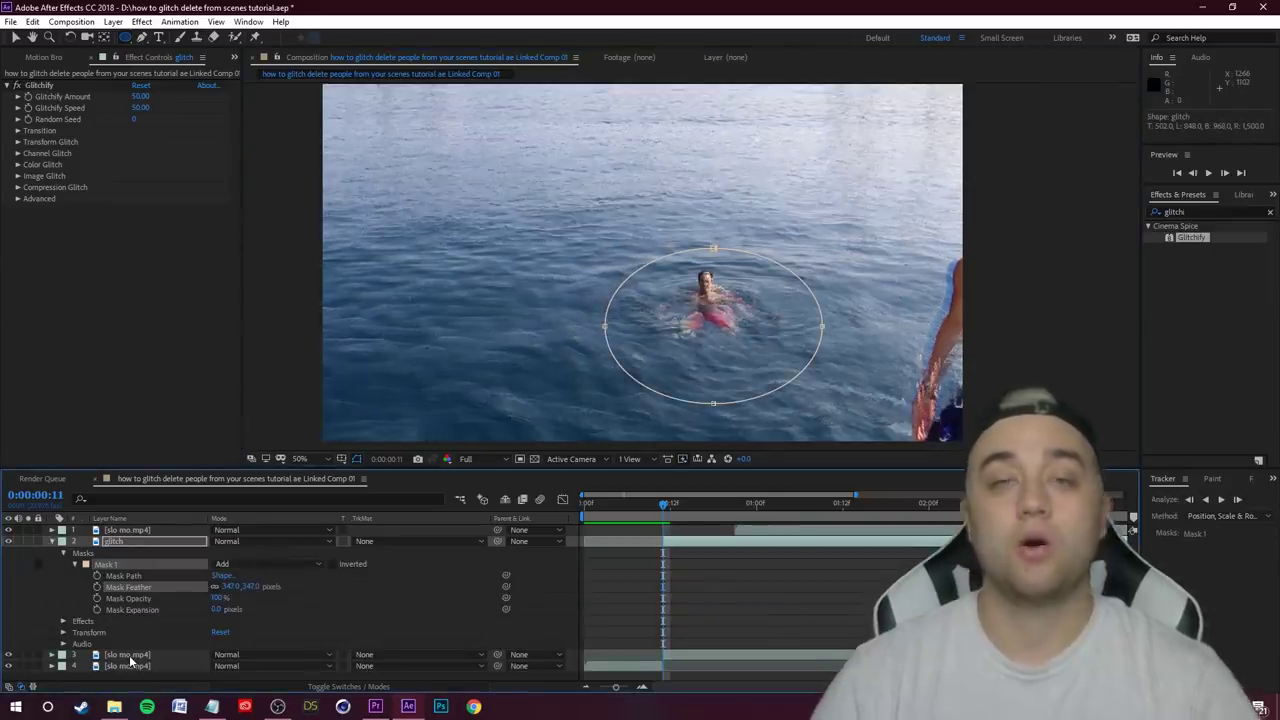
Delete the Glitchify effect from the slo mo.mp4 layer directly below the glitch layer
{"action": "left_click", "coordinate": [129, 655]}
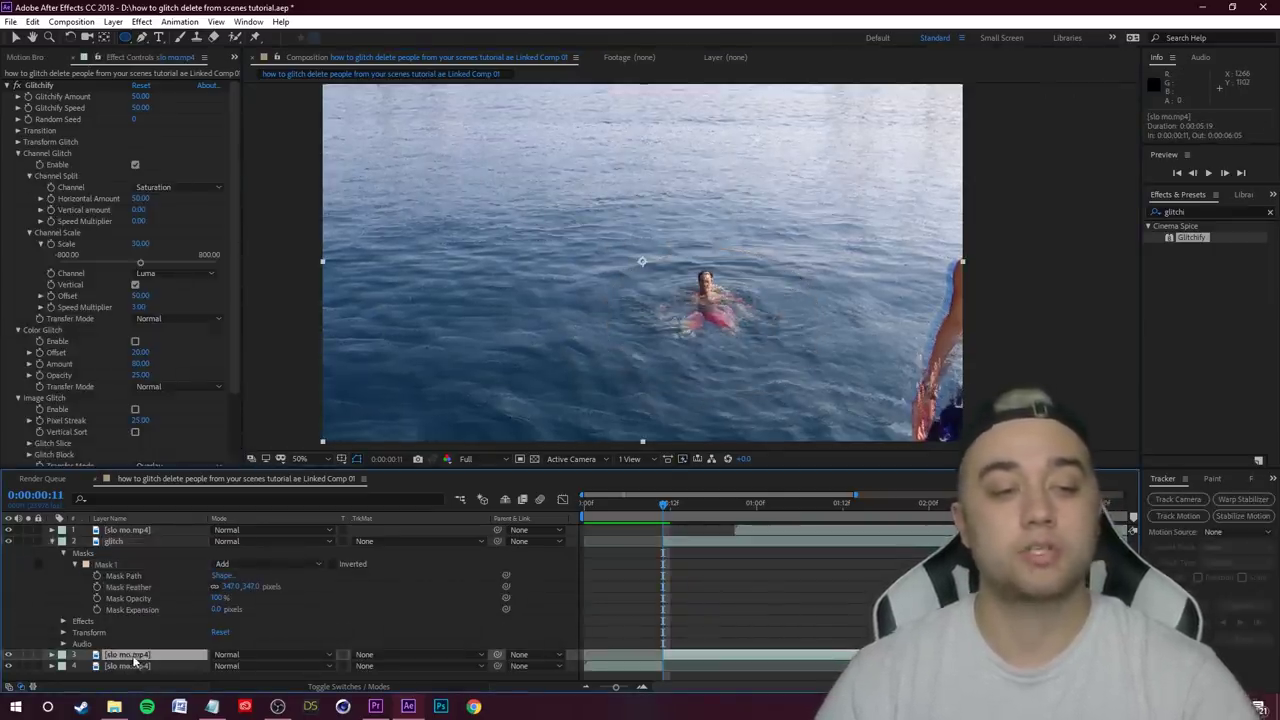
{"action": "left_click", "coordinate": [42, 86]}
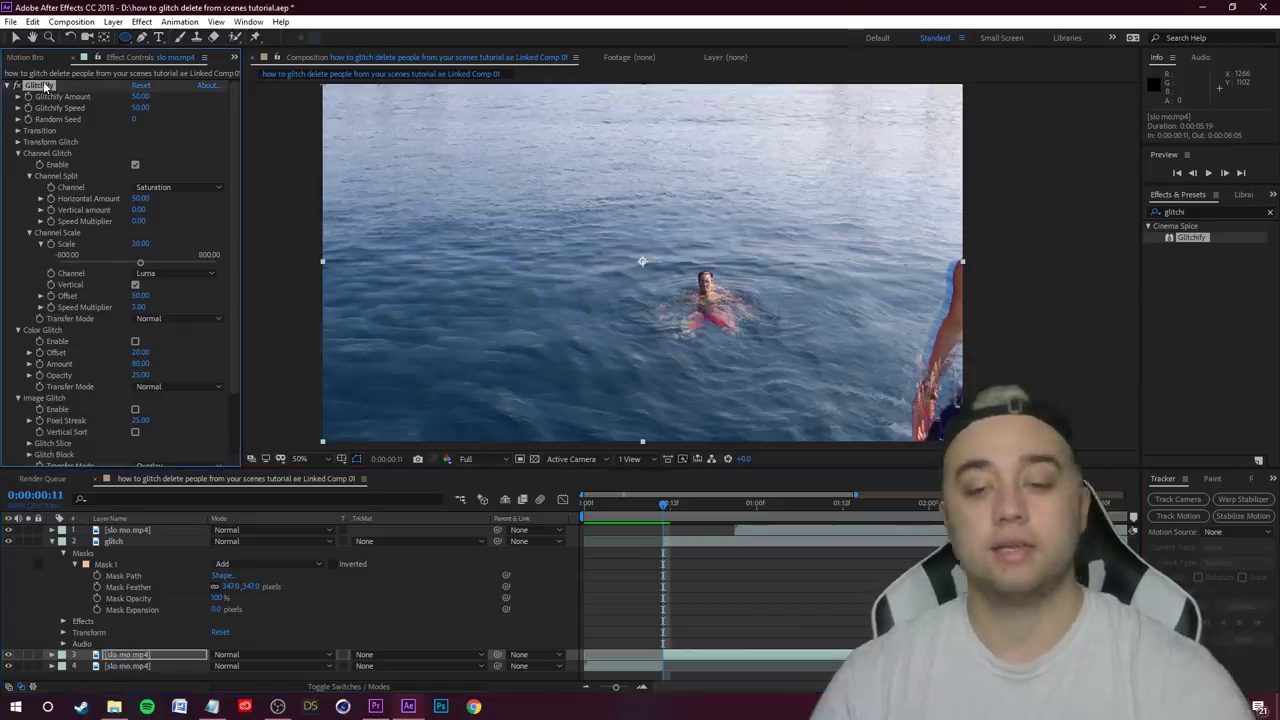
{"action": "key", "text": "Delete"}
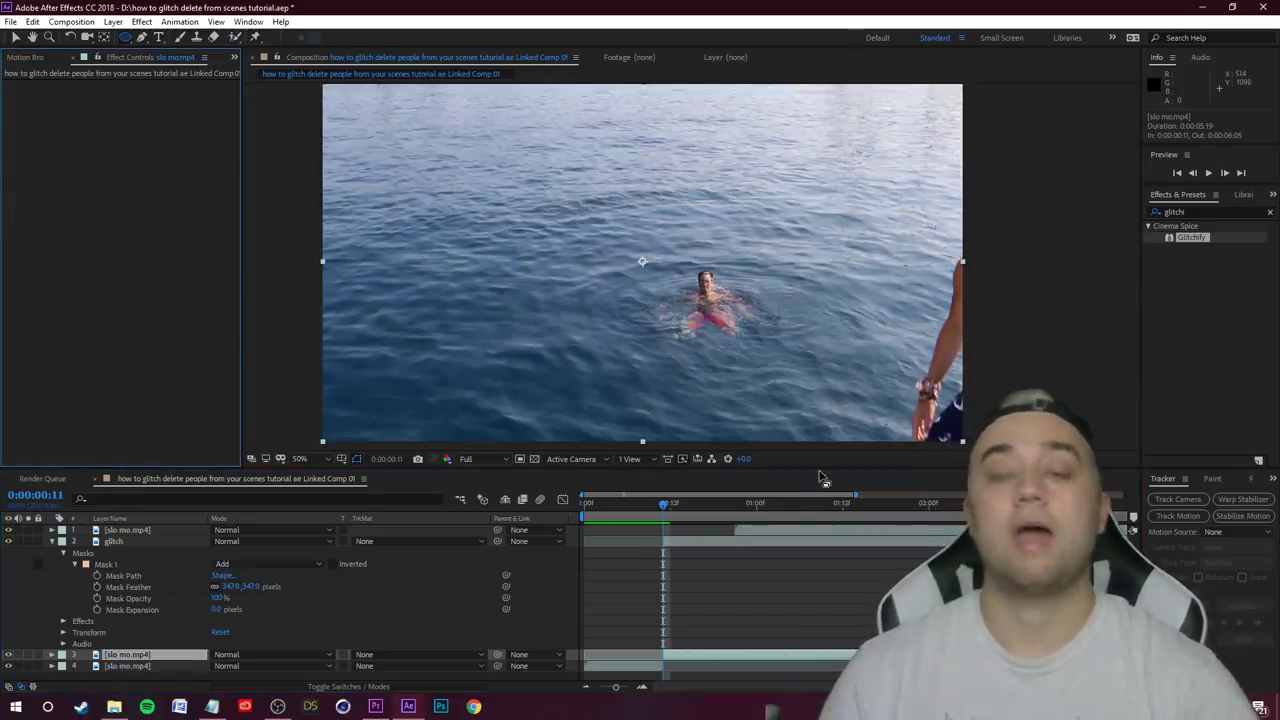
Scrub through the timeline to check the masked glitch around the swimmer
{"action": "mouse_move", "coordinate": [666, 510]}
{"action": "left_mouse_down"}
{"action": "mouse_move", "coordinate": [729, 506]}
{"action": "mouse_move", "coordinate": [672, 516]}
{"action": "left_mouse_up"}
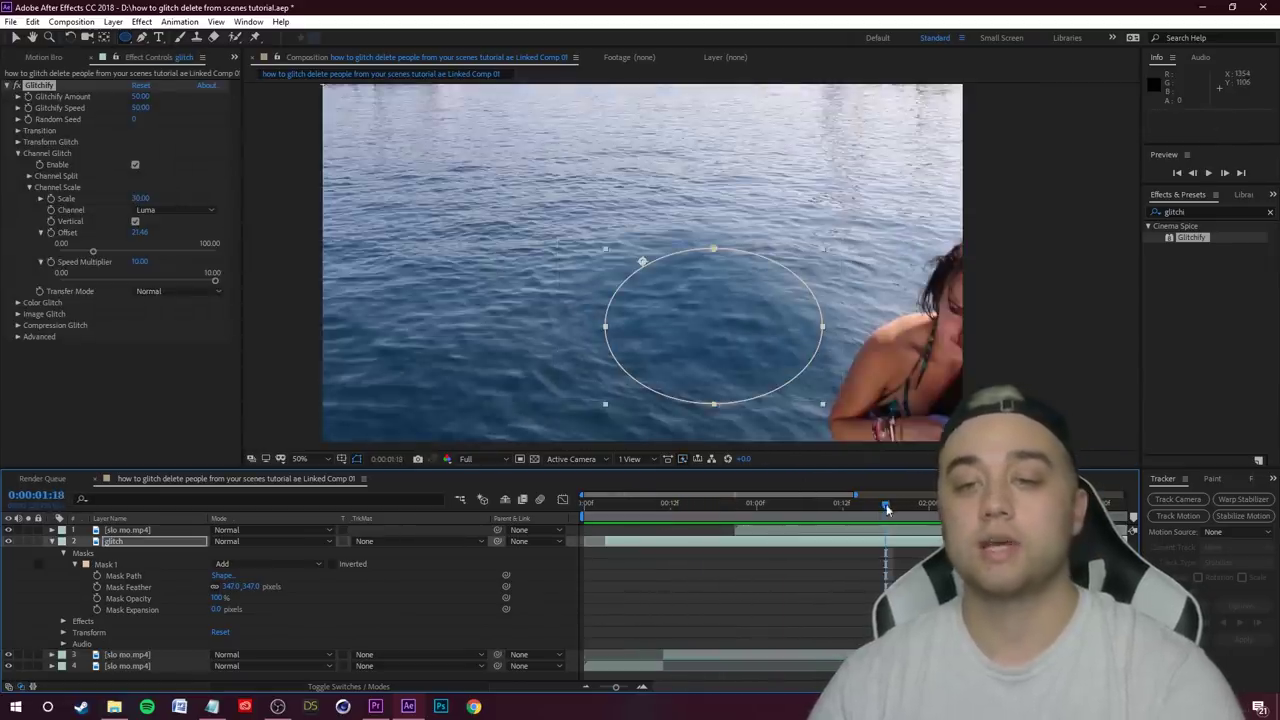
{"action": "left_click_drag", "start_coordinate": [886, 509], "coordinate": [727, 505]}
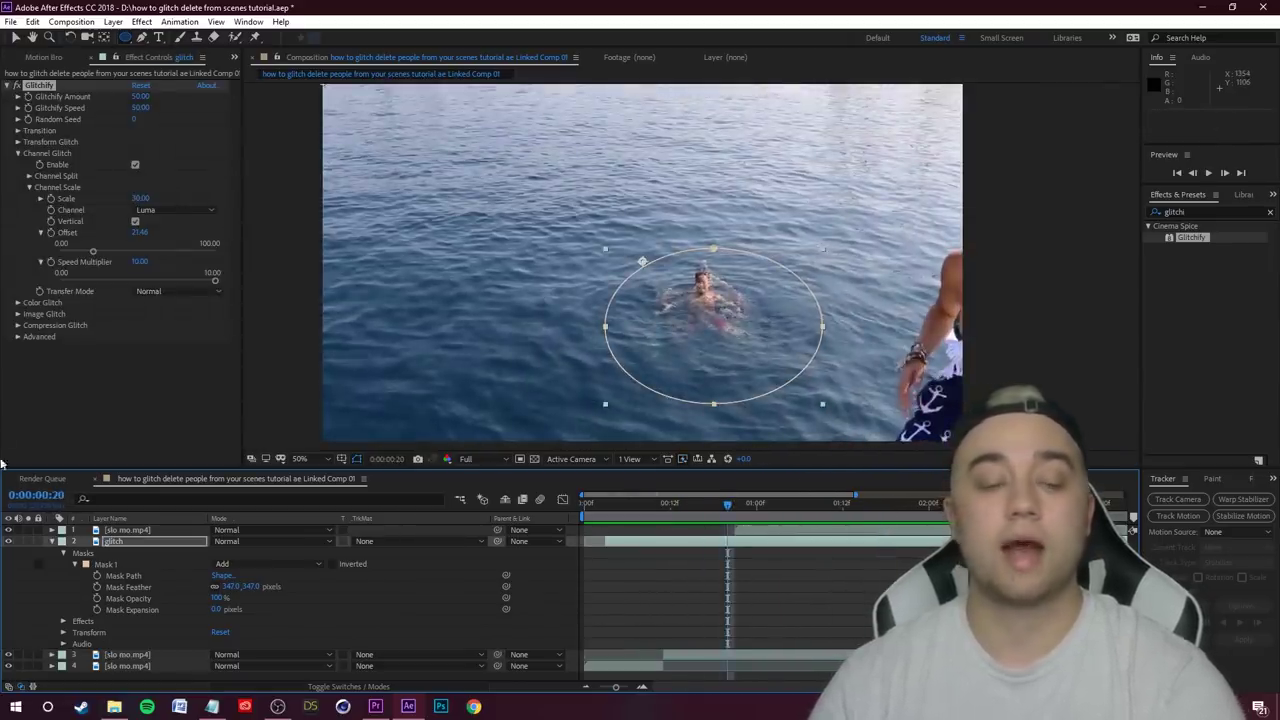
Collapse the glitch layer's properties and open the Motion Bro extension
{"action": "left_click", "coordinate": [45, 541]}
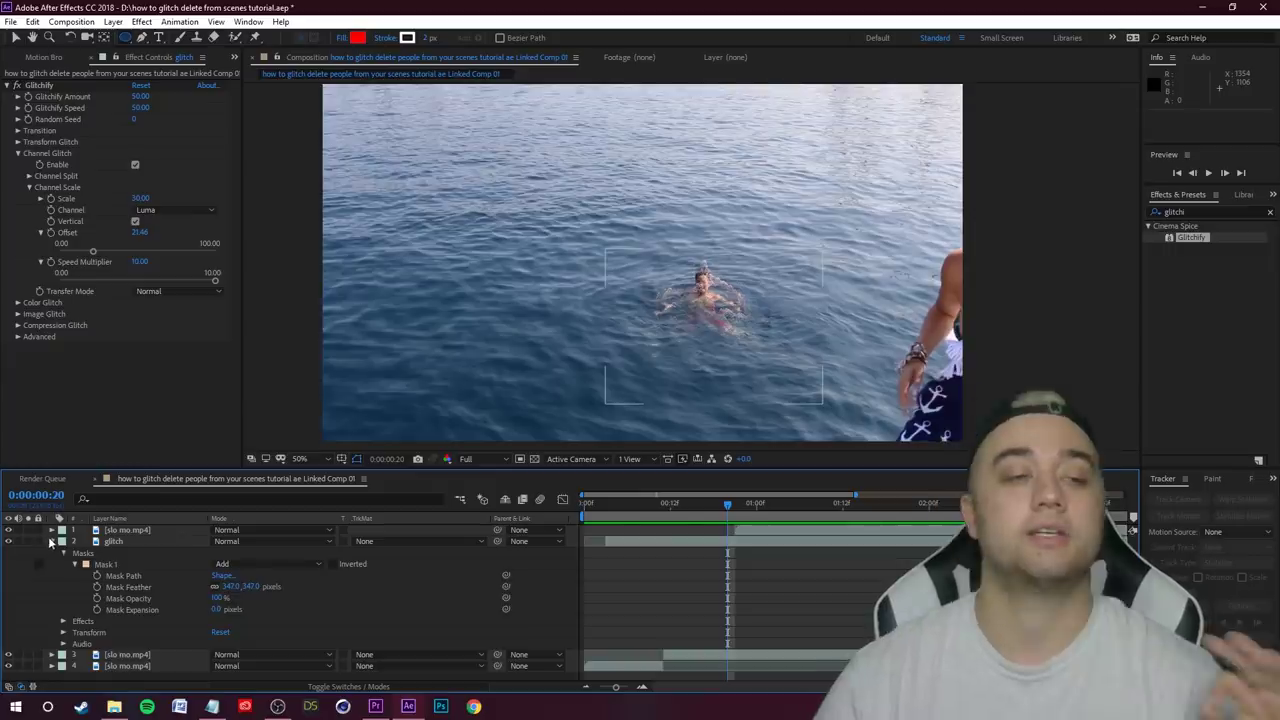
{"action": "left_click", "coordinate": [51, 542]}
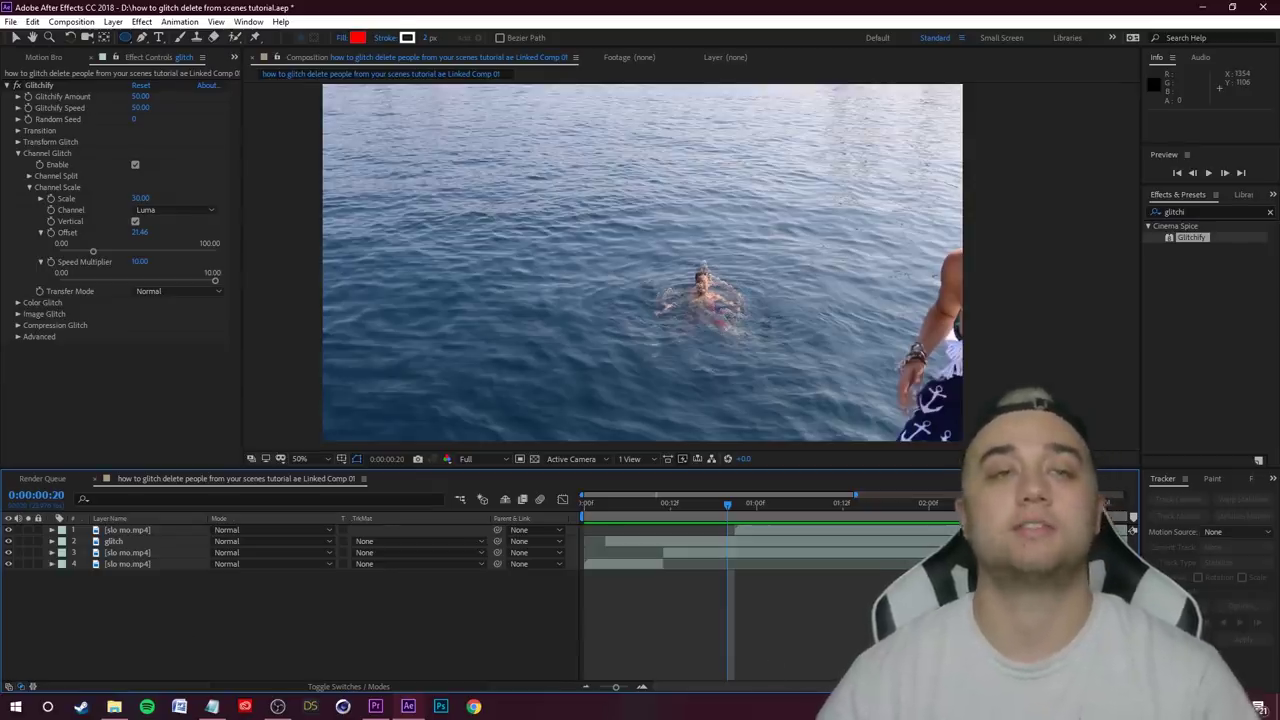
{"action": "left_click", "coordinate": [234, 57]}
{"action": "left_click", "coordinate": [252, 90]}
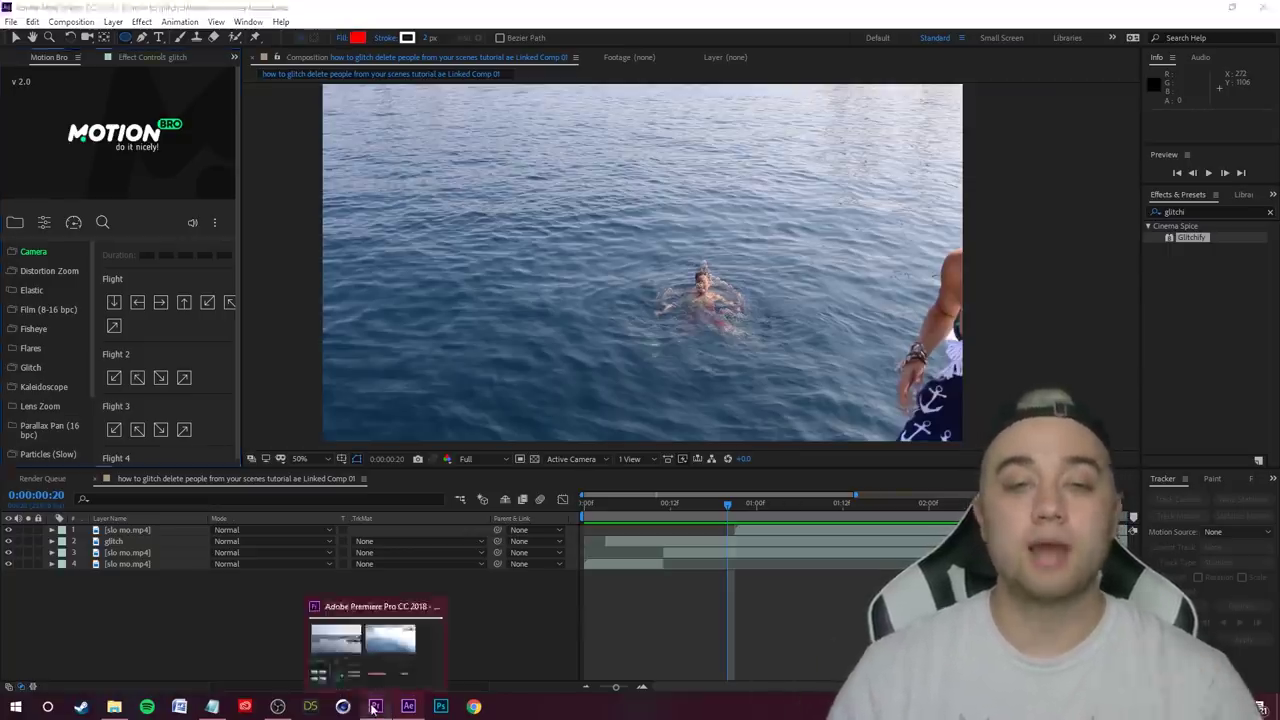
Switch to Premiere Pro and play the finished example clip in Sequence 01 from the swimmer's shot
{"action": "left_click", "coordinate": [375, 706]}
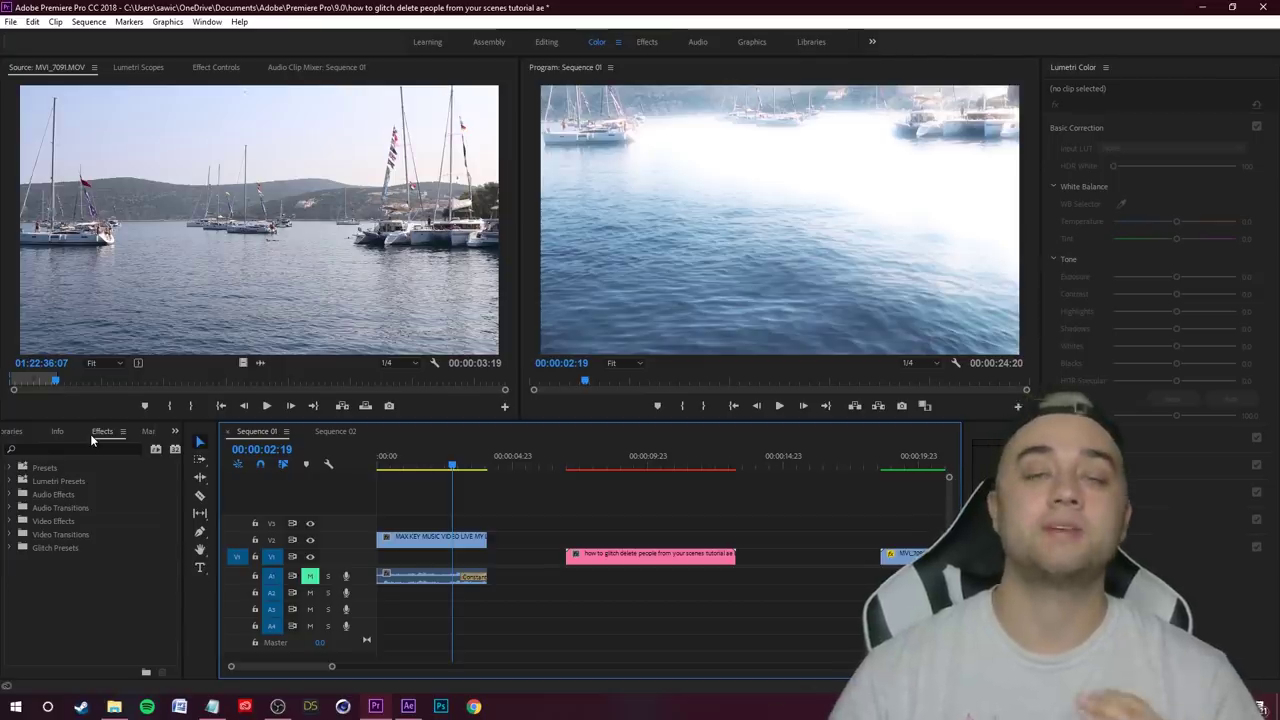
{"action": "left_click_drag", "start_coordinate": [453, 468], "coordinate": [396, 470]}
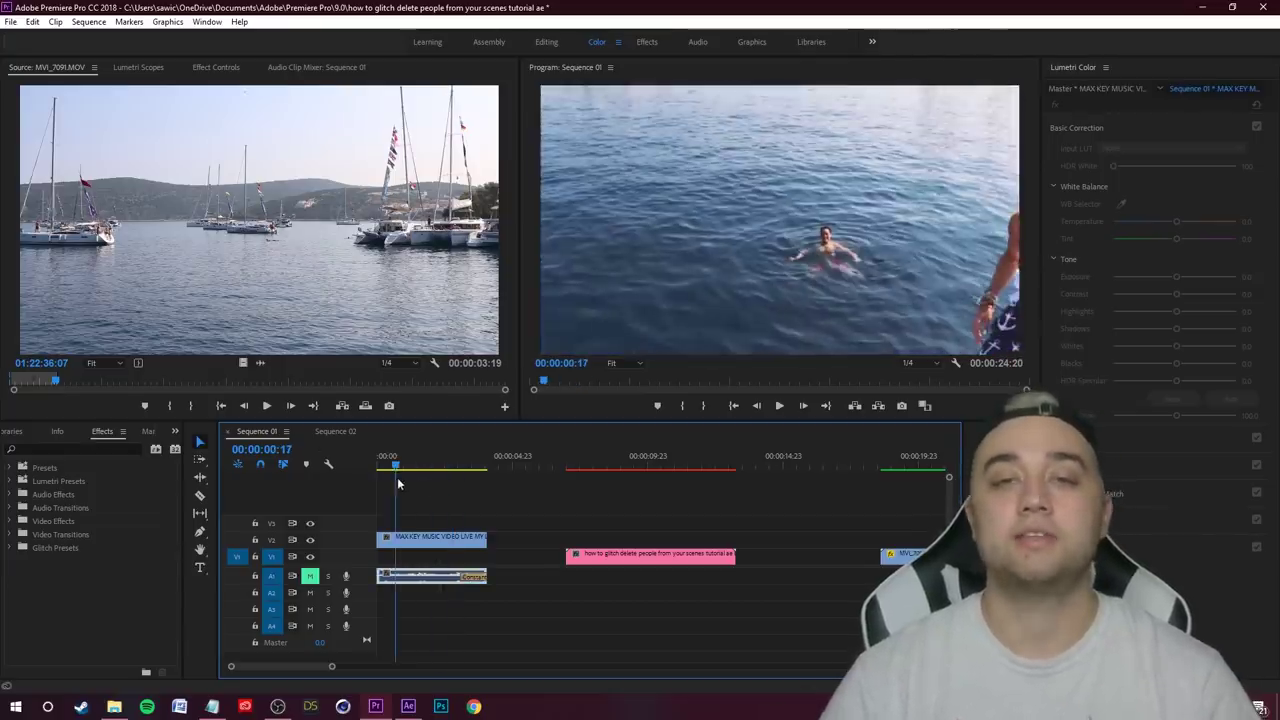
{"action": "left_click", "coordinate": [779, 406]}
{"action": "left_click", "coordinate": [781, 406]}
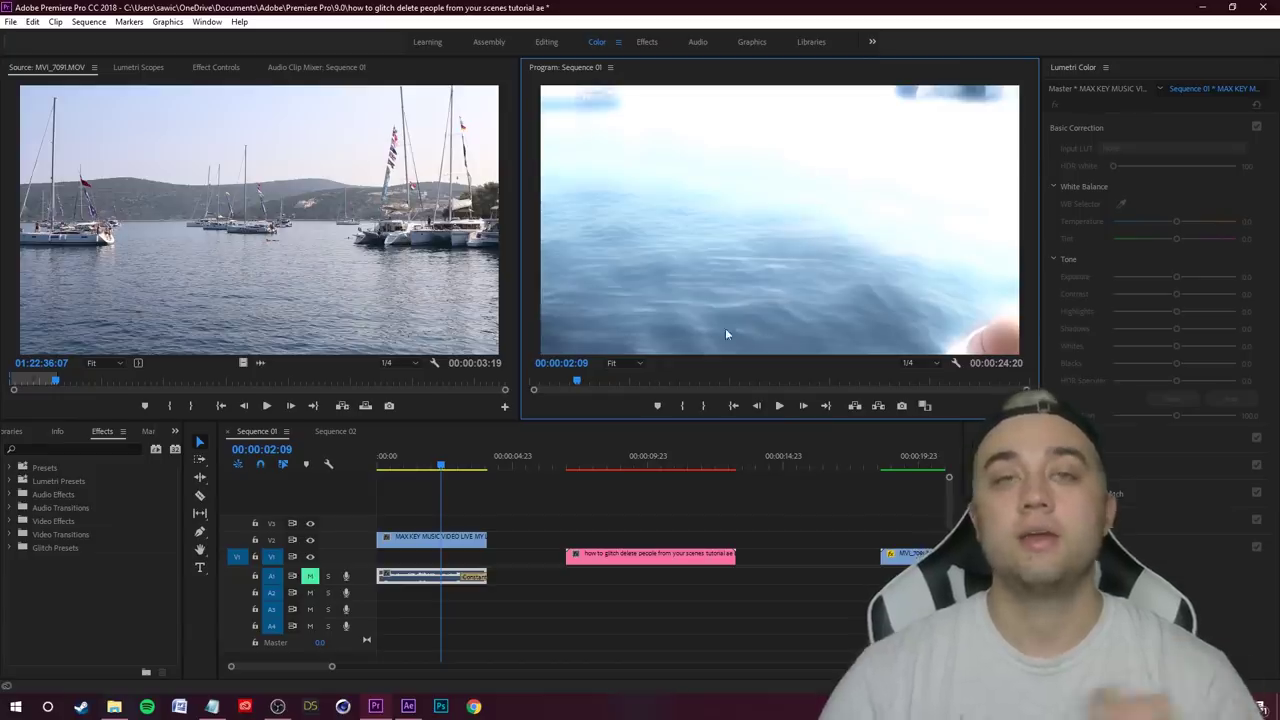
Switch to After Effects and open the Pixel Expansion presets of Motion Bro's Glitch pack
{"action": "left_click", "coordinate": [408, 706]}
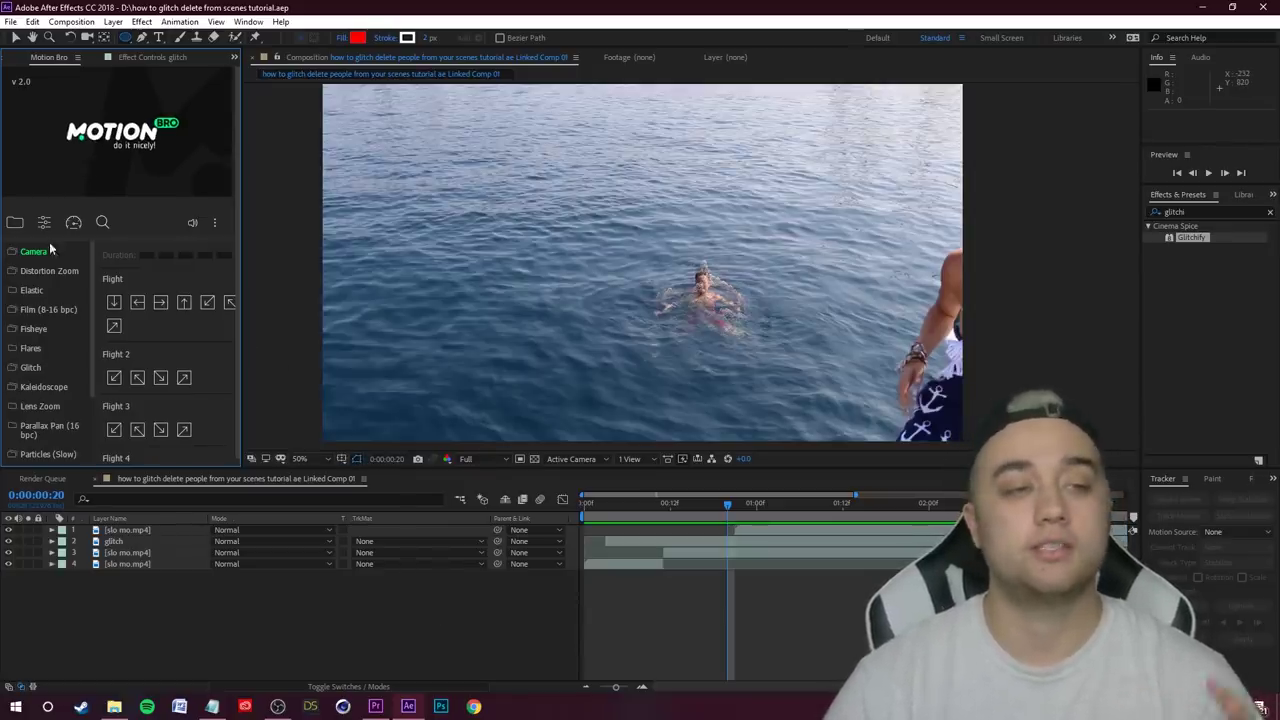
{"action": "left_click", "coordinate": [39, 371]}
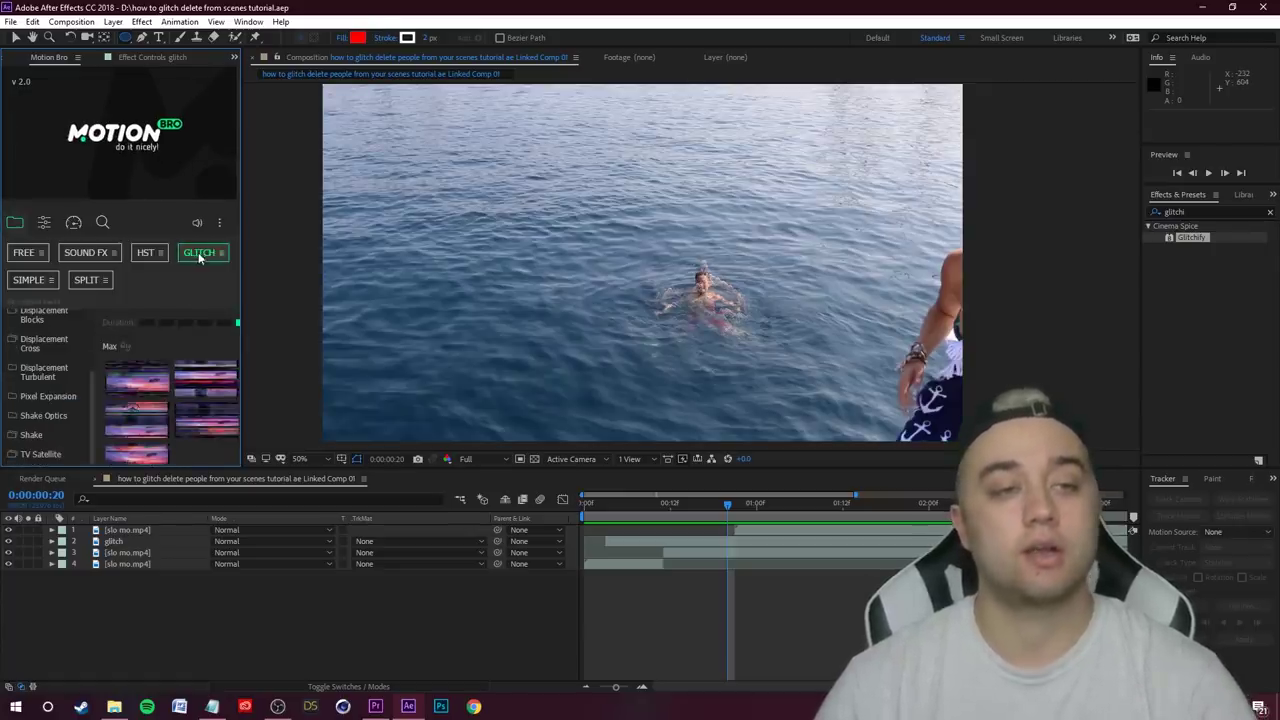
{"action": "mouse_move", "coordinate": [56, 398]}
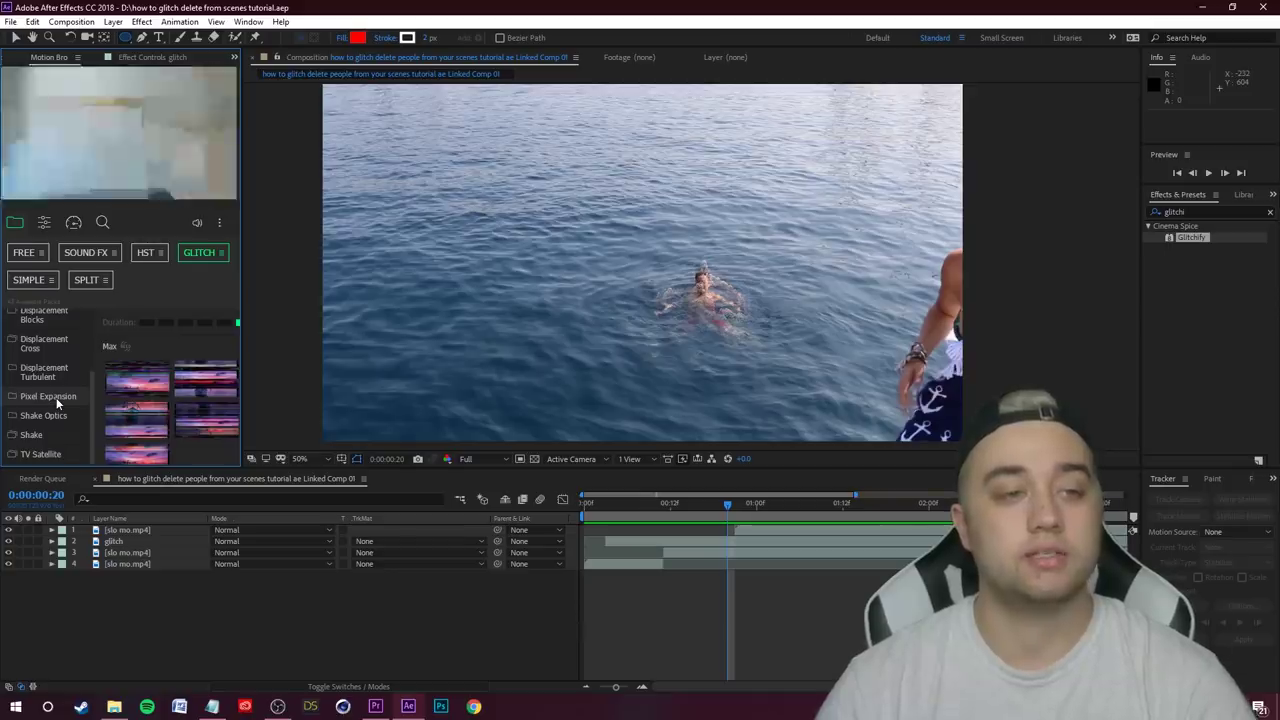
{"action": "left_click", "coordinate": [56, 397]}
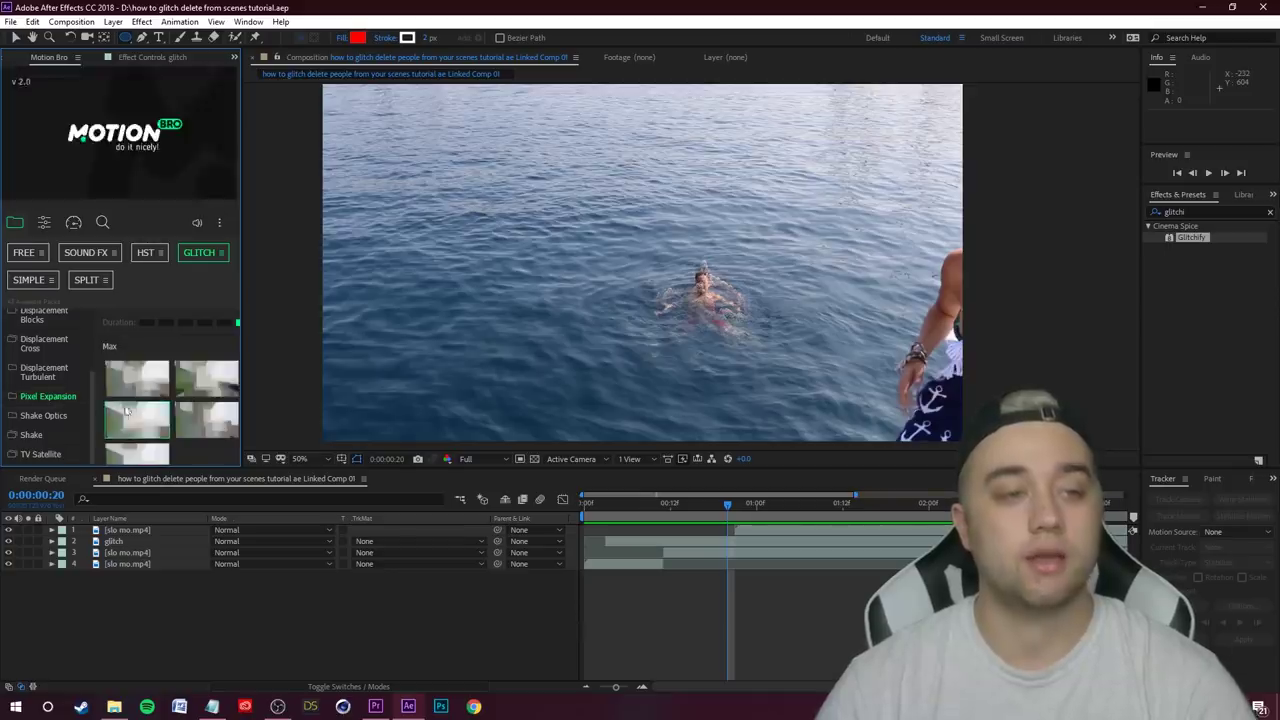
Apply the Pixel Expans Max - 4 preset and align its Peak marker with the start of the top slo mo.mp4 layer
{"action": "left_click", "coordinate": [204, 426]}
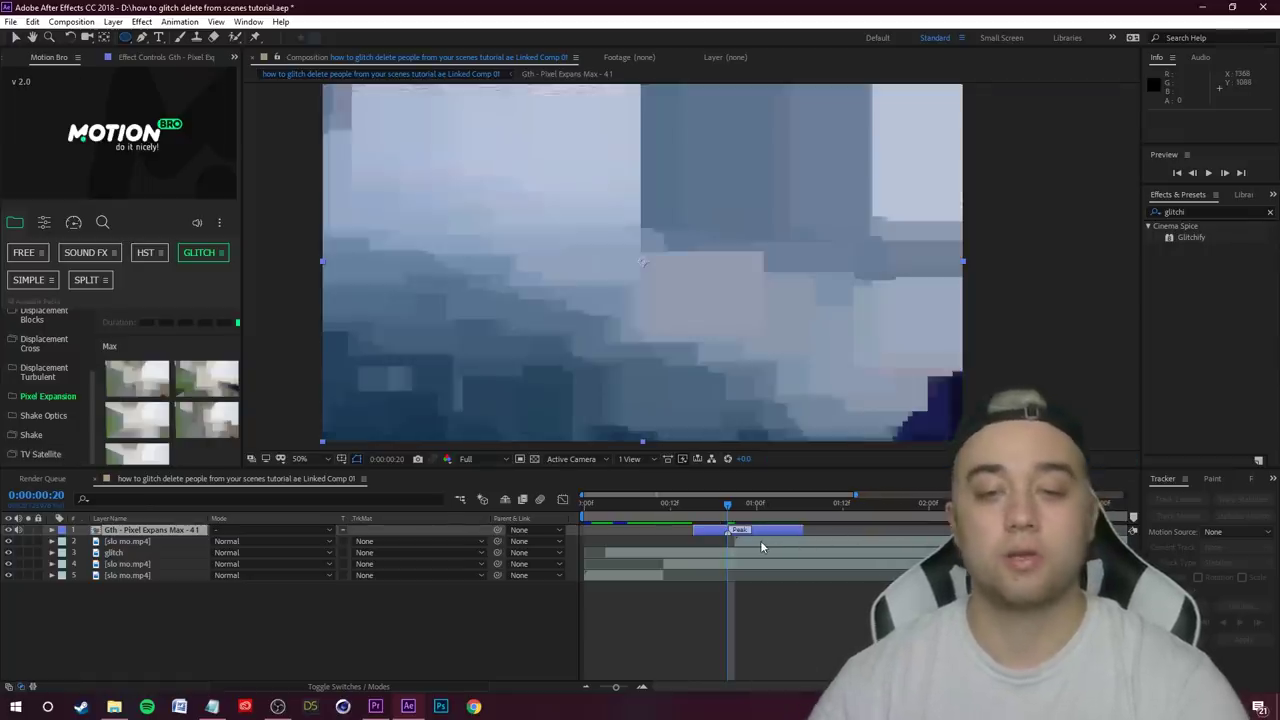
{"action": "key", "text": "="}
{"action": "key", "text": "="}
{"action": "left_click_drag", "start_coordinate": [733, 531], "coordinate": [770, 534]}
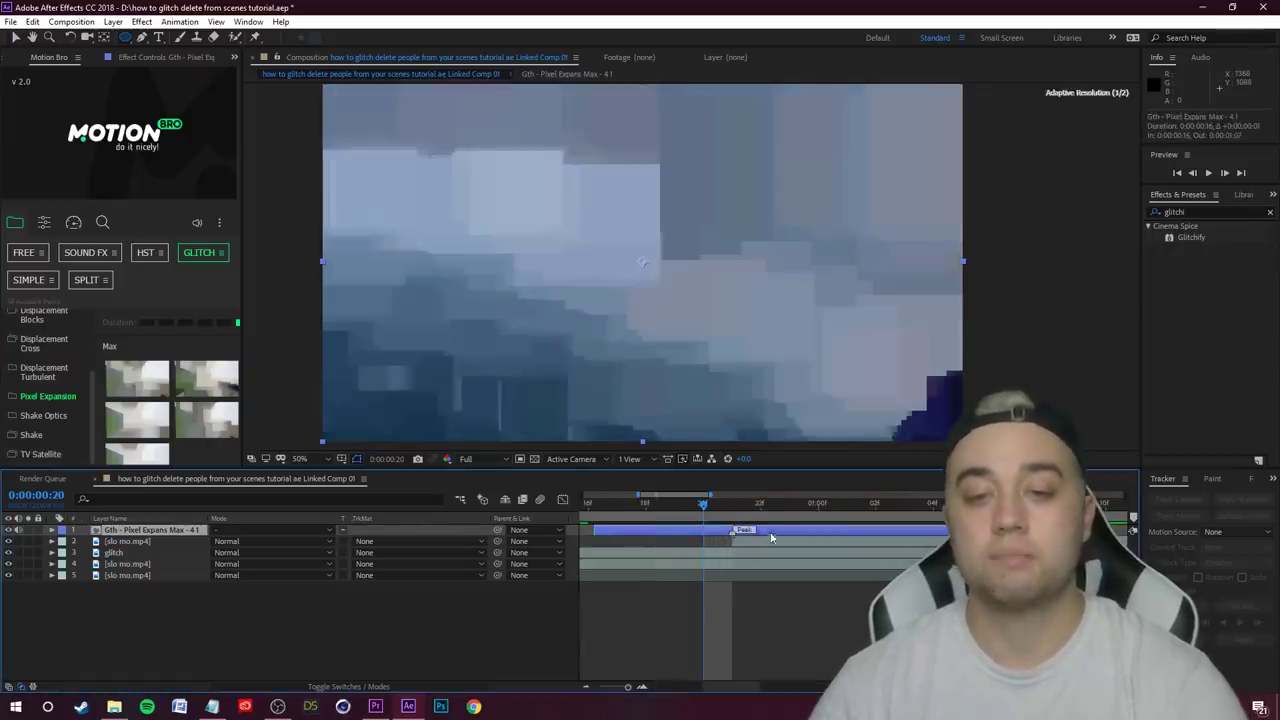
{"action": "scroll", "coordinate": [770, 538], "scroll_direction": "down", "scroll_amount": 5}
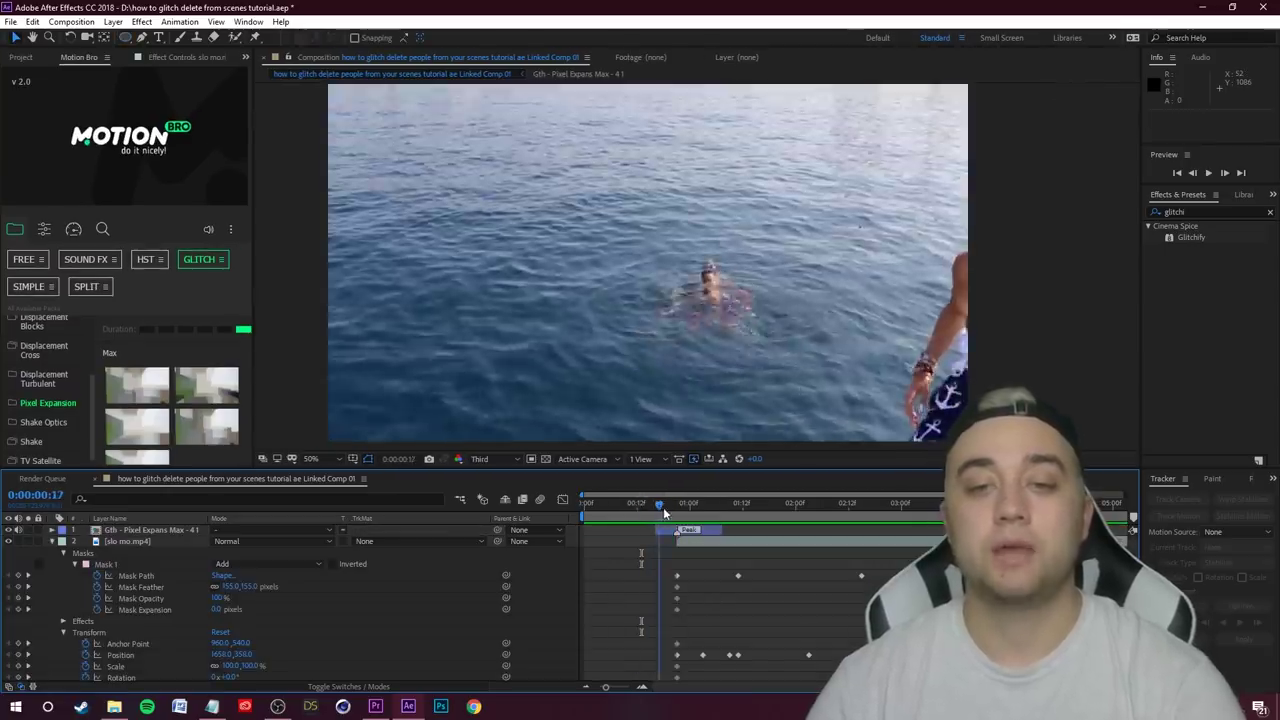
{"action": "mouse_move", "coordinate": [663, 508]}
{"action": "left_mouse_down"}
{"action": "mouse_move", "coordinate": [714, 507]}
{"action": "mouse_move", "coordinate": [653, 514]}
{"action": "mouse_move", "coordinate": [721, 517]}
{"action": "mouse_move", "coordinate": [692, 510]}
{"action": "mouse_move", "coordinate": [778, 495]}
{"action": "mouse_move", "coordinate": [663, 528]}
{"action": "left_mouse_up"}
Replace the Pixel Expansion layer with the first Max preset at the longest duration, its peak at the start of the water patch layer
{"action": "left_click_drag", "start_coordinate": [256, 378], "coordinate": [376, 372]}
{"action": "left_click", "coordinate": [148, 530]}
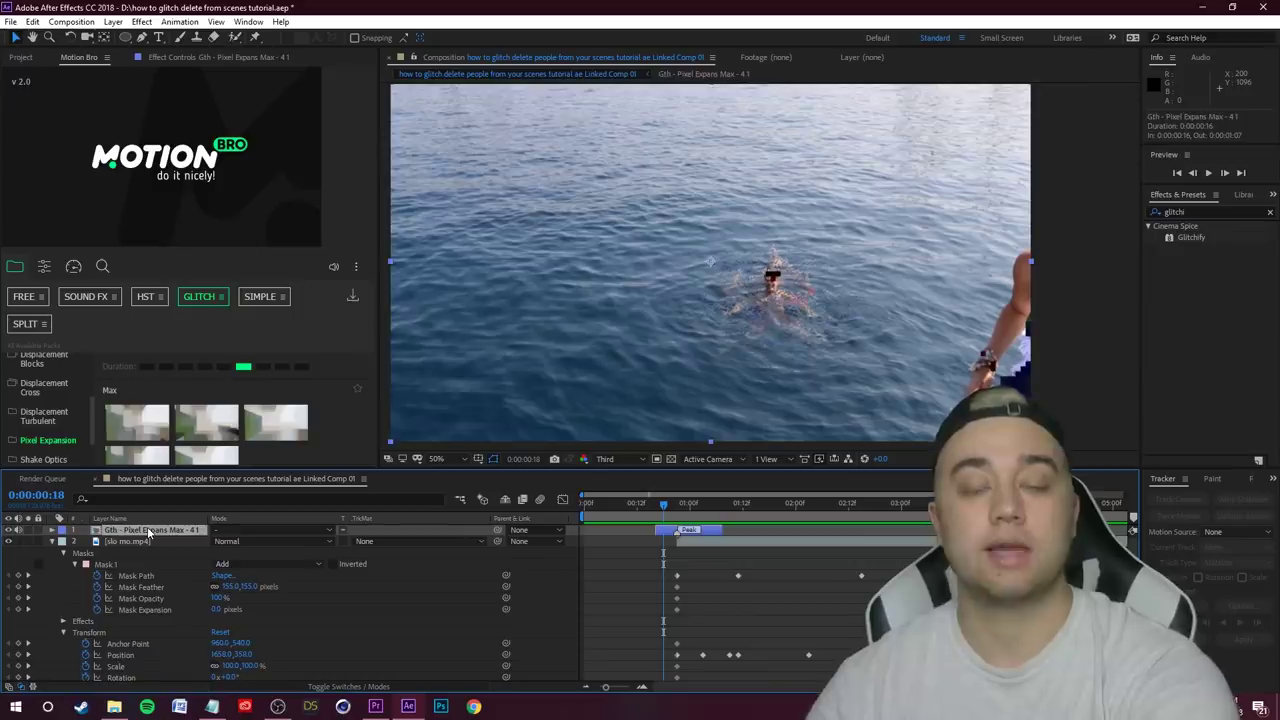
{"action": "key", "text": "Delete"}
{"action": "left_click", "coordinate": [303, 370]}
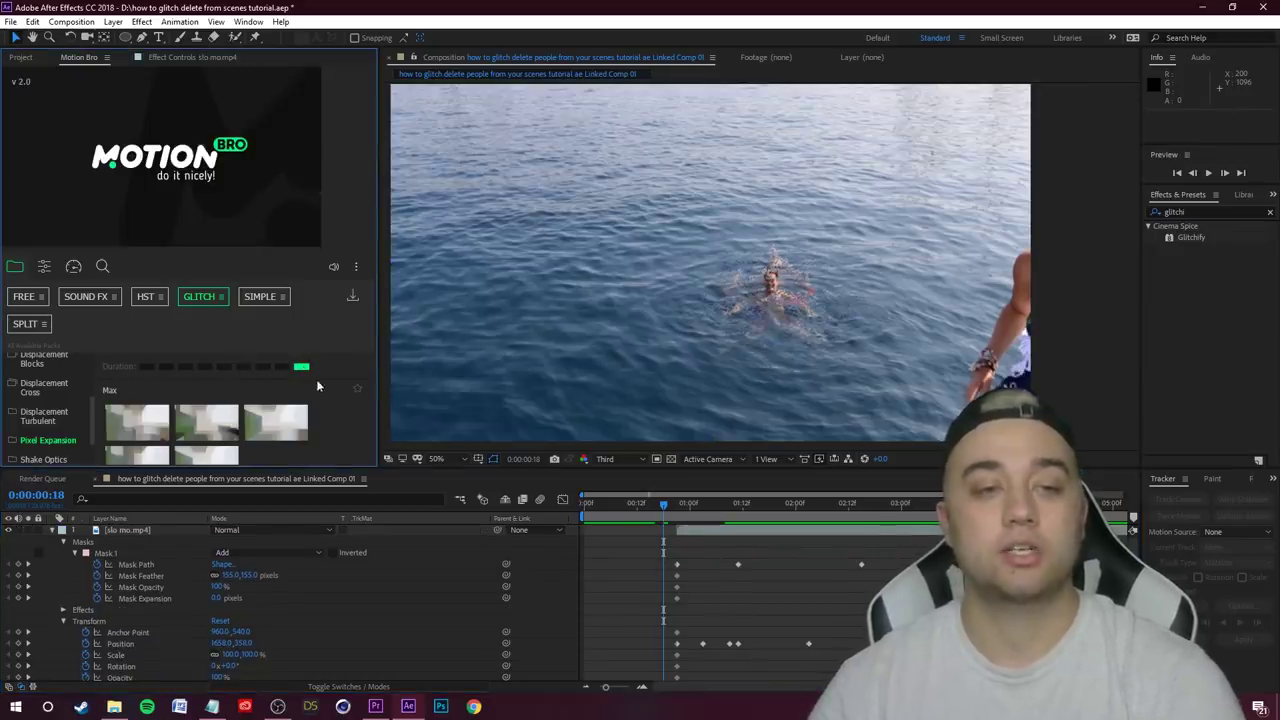
{"action": "mouse_move", "coordinate": [263, 425]}
{"action": "scroll", "coordinate": [263, 425], "scroll_direction": "down", "scroll_amount": 1}
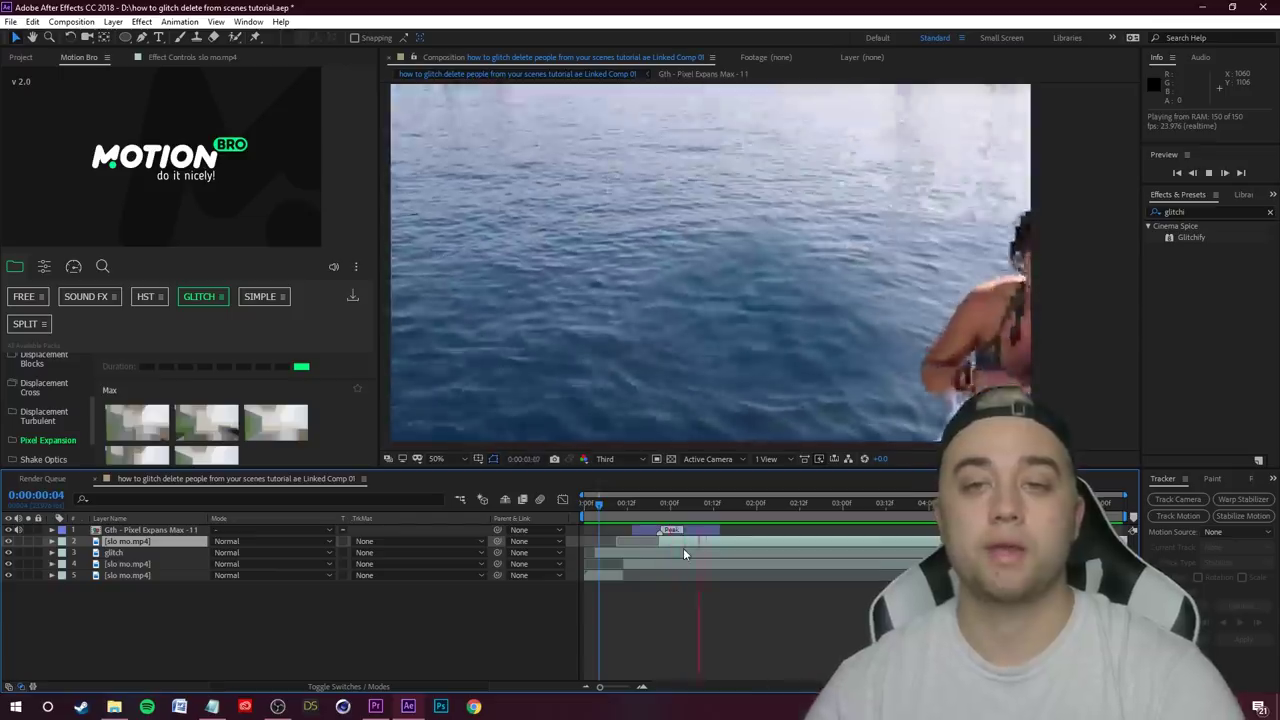
Play back the pixel expansion glitch over the swimmer's disappearance and save the project
{"action": "key", "text": "space"}
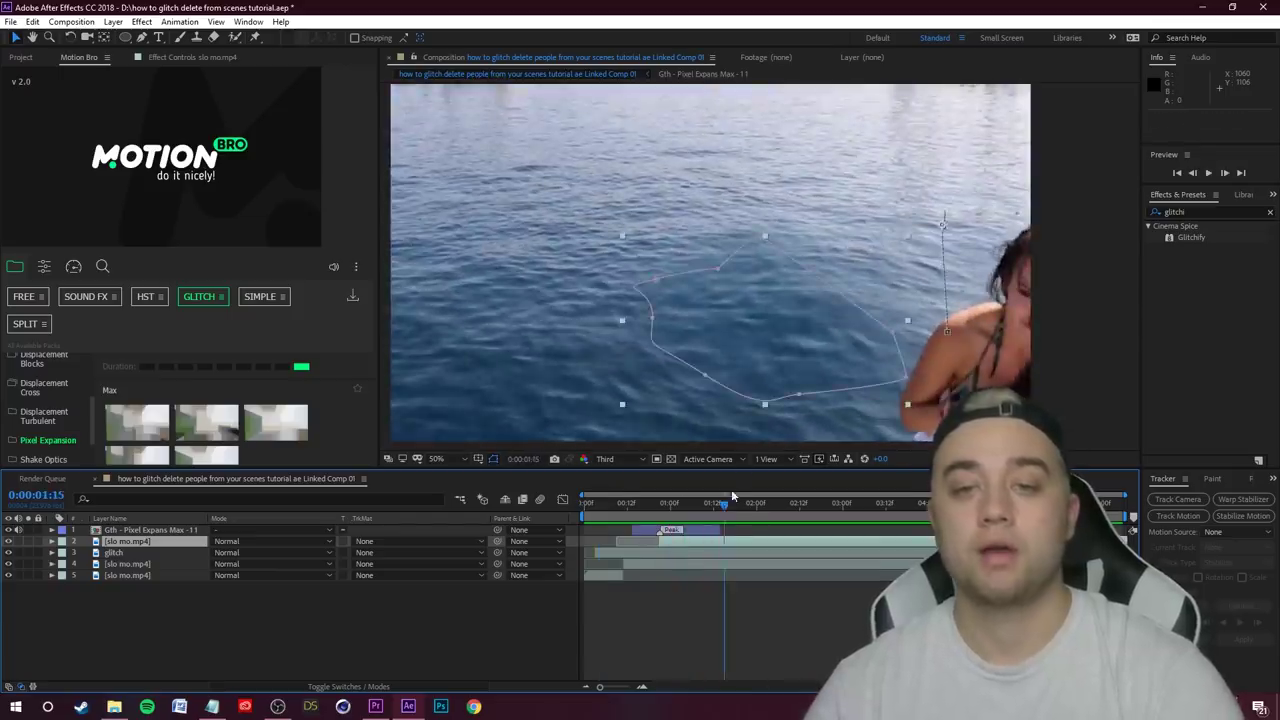
{"action": "key", "text": "space"}
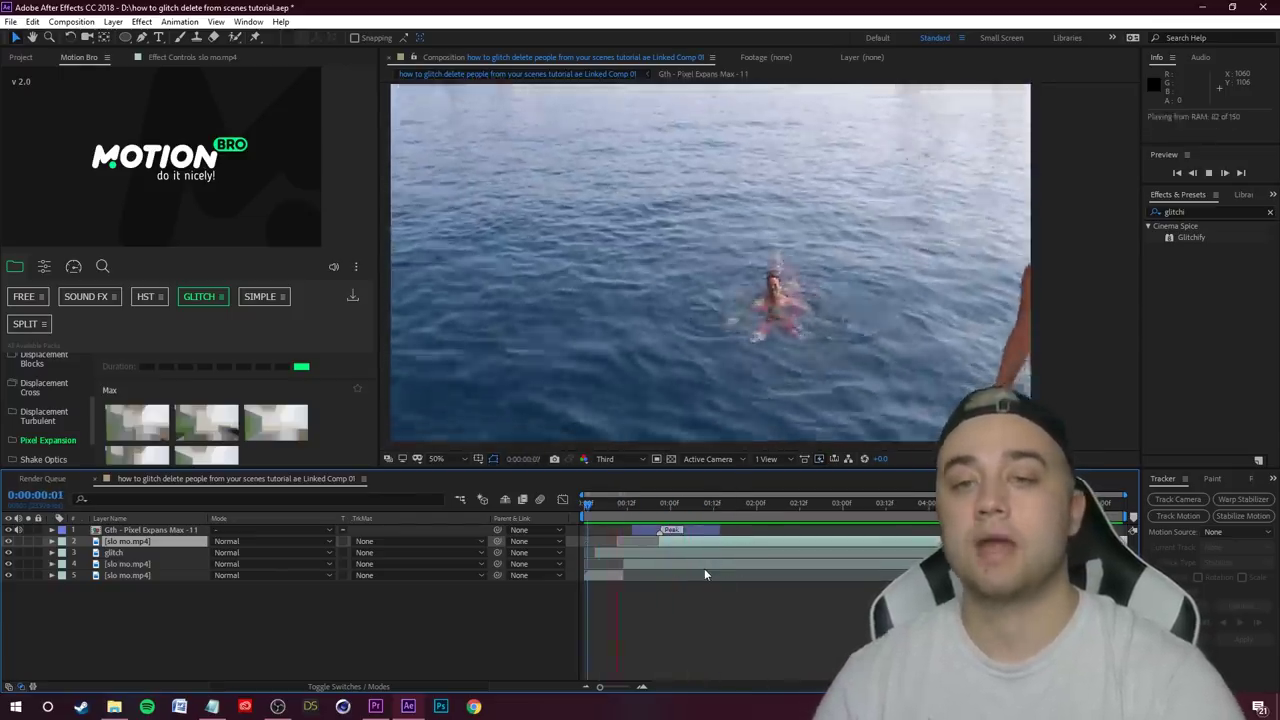
{"action": "key", "text": "space"}
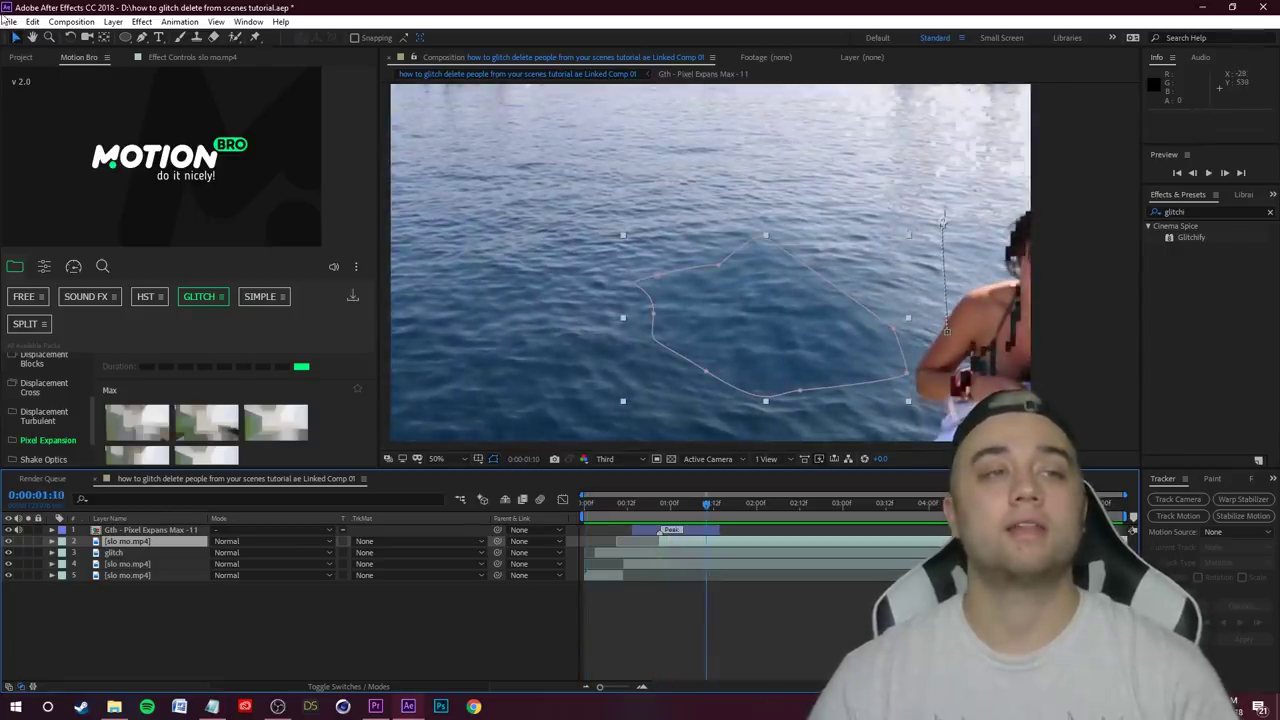
{"action": "left_click", "coordinate": [9, 21]}
{"action": "left_click", "coordinate": [40, 133]}
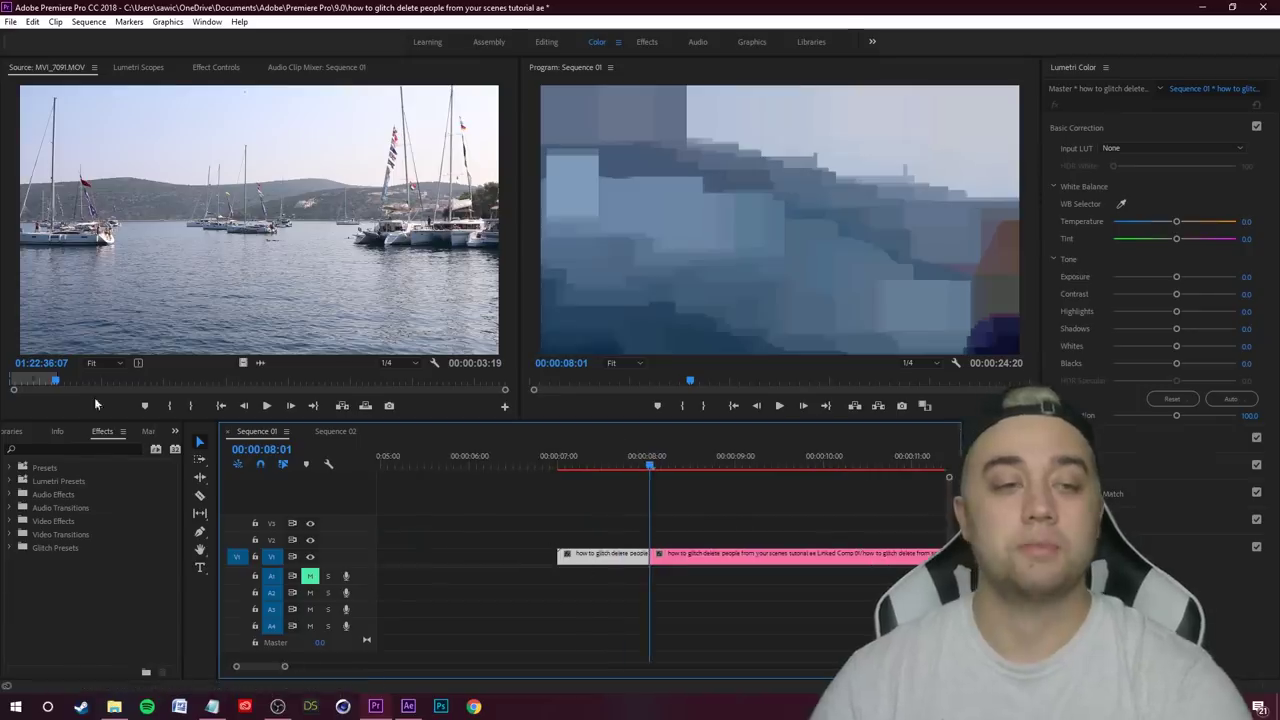
Search the Premiere Pro effects for "glow trans" and select the Max Novak Glow Transition preset
{"action": "left_click", "coordinate": [124, 451]}
{"action": "type", "text": "glow trans"}
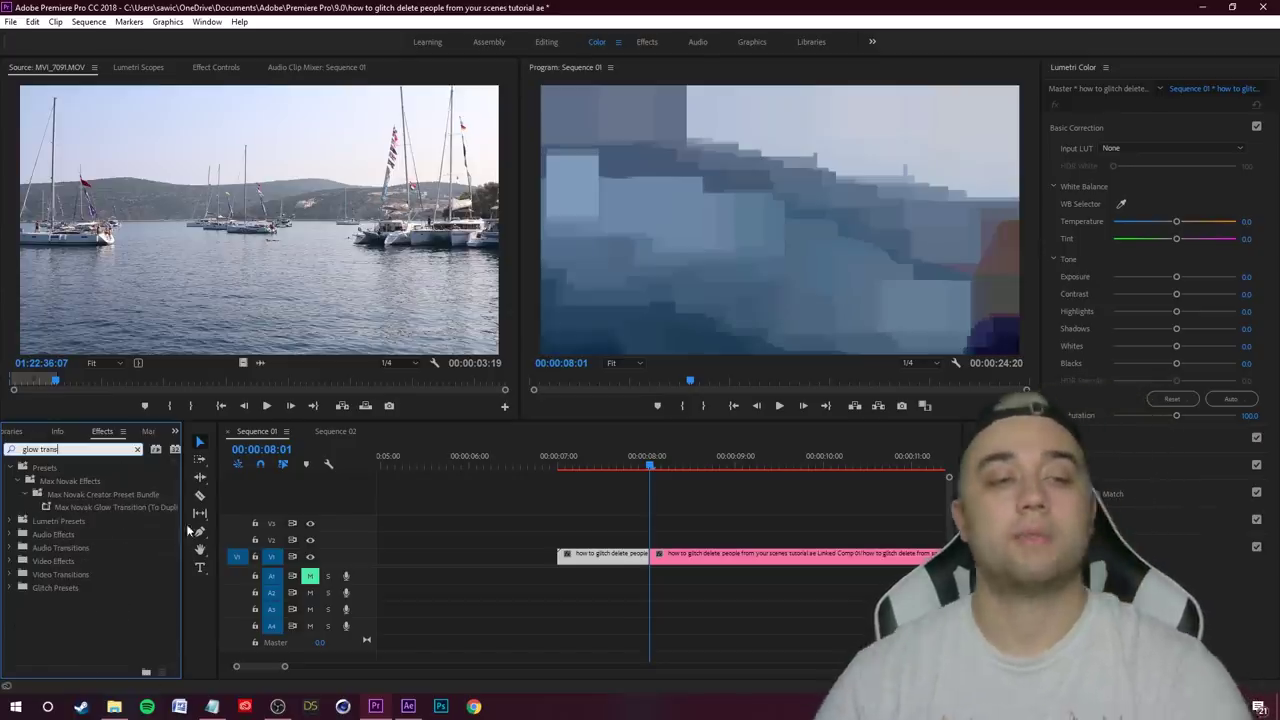
{"action": "left_click", "coordinate": [127, 497]}
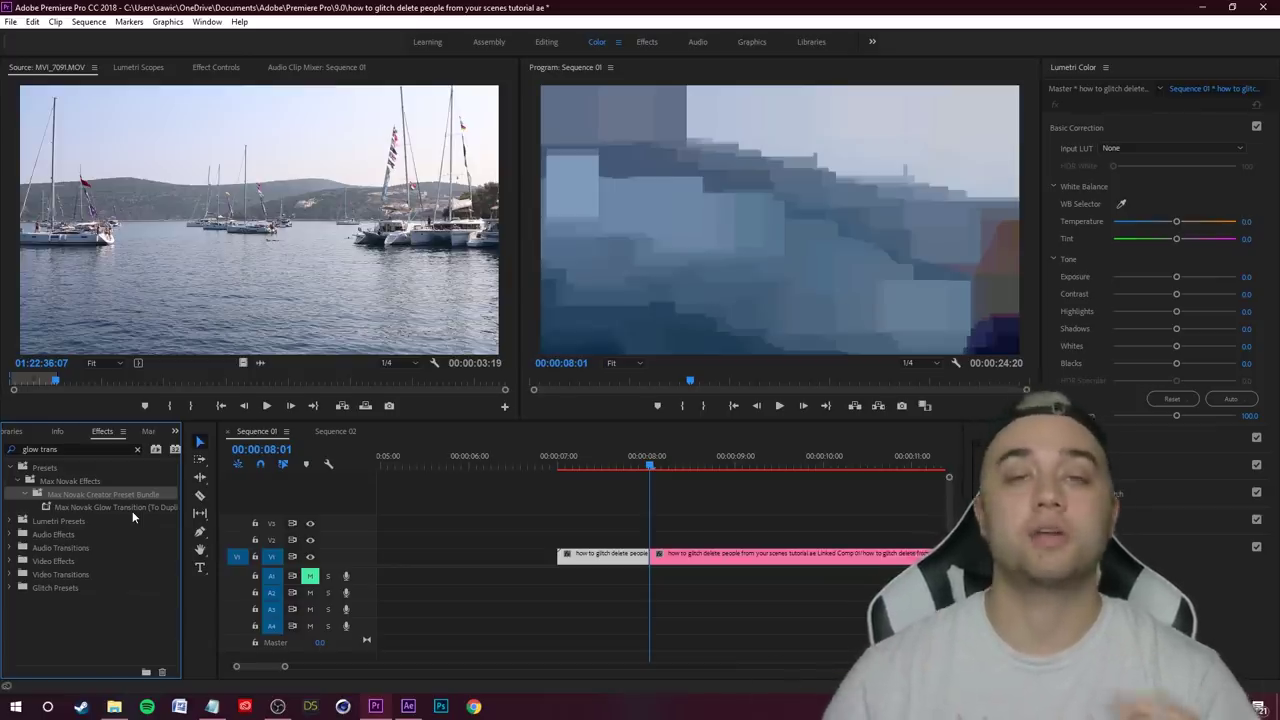
{"action": "left_click", "coordinate": [697, 517]}
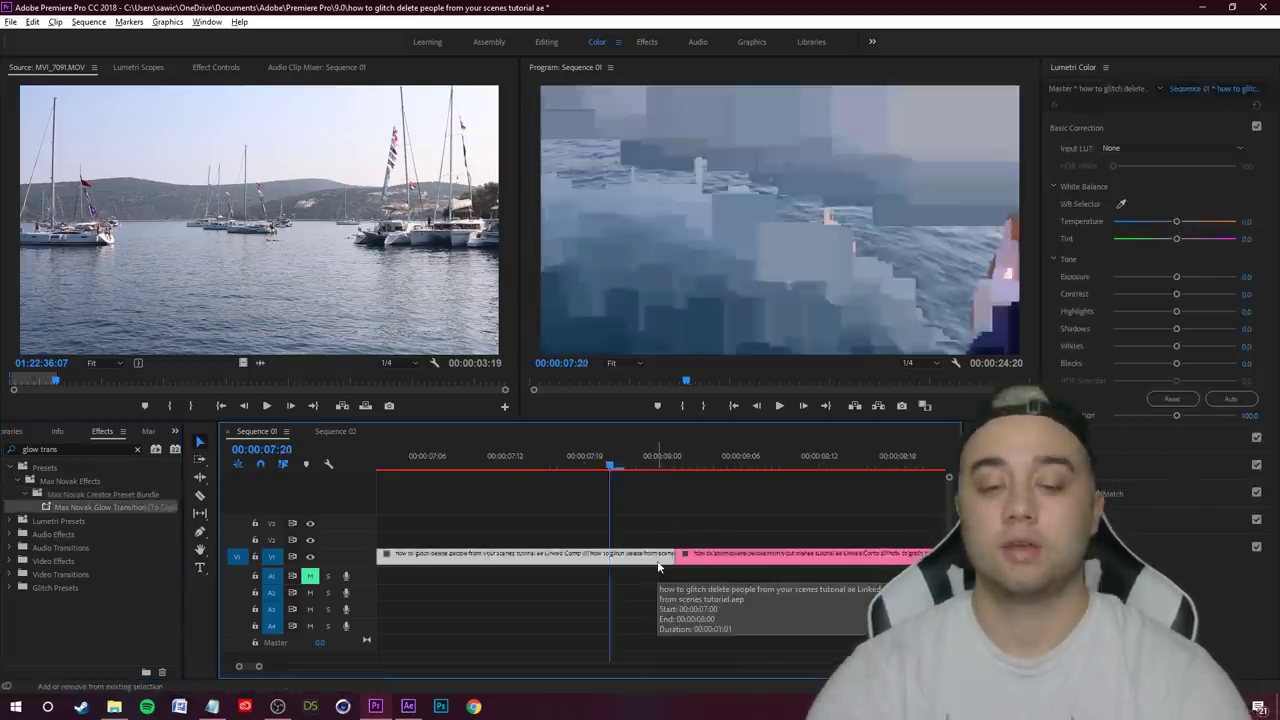
Split the linked comp clips at 00:00:07:20 and 00:00:08:06, five frames before and after the existing cut
{"action": "left_click", "coordinate": [657, 560]}
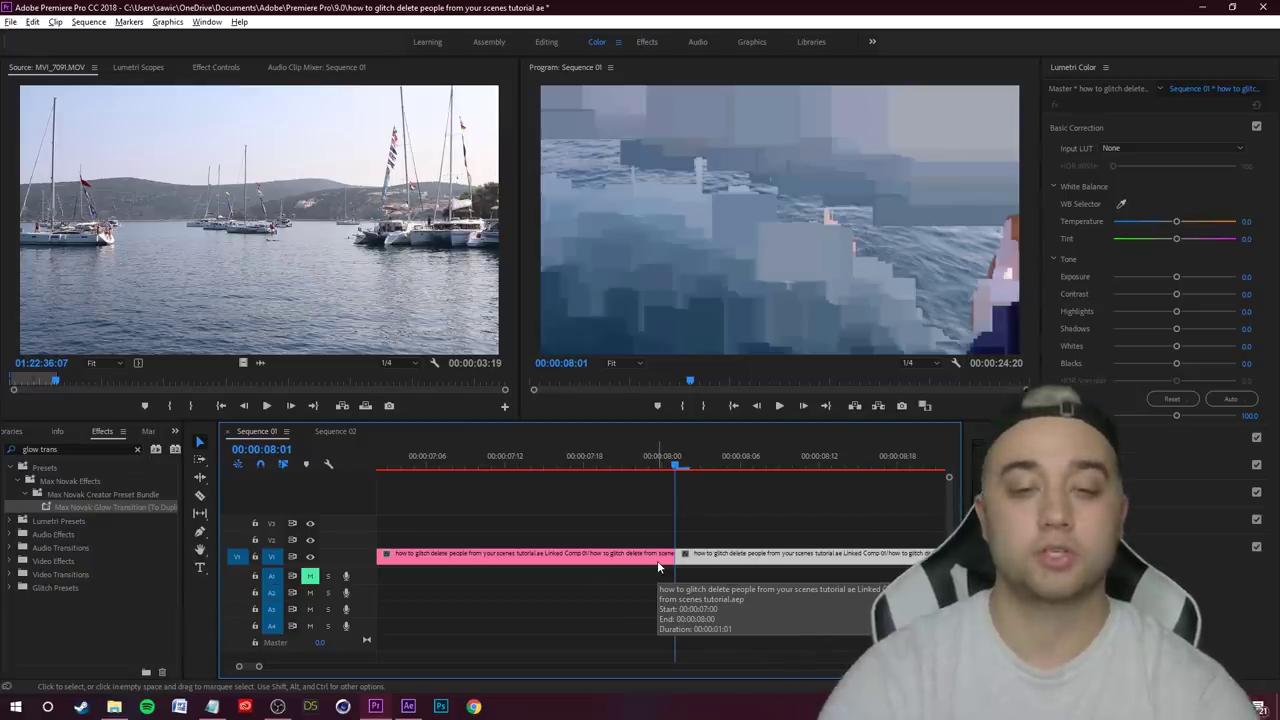
{"action": "key", "text": "shift+Left"}
{"action": "key", "text": "ctrl+k"}
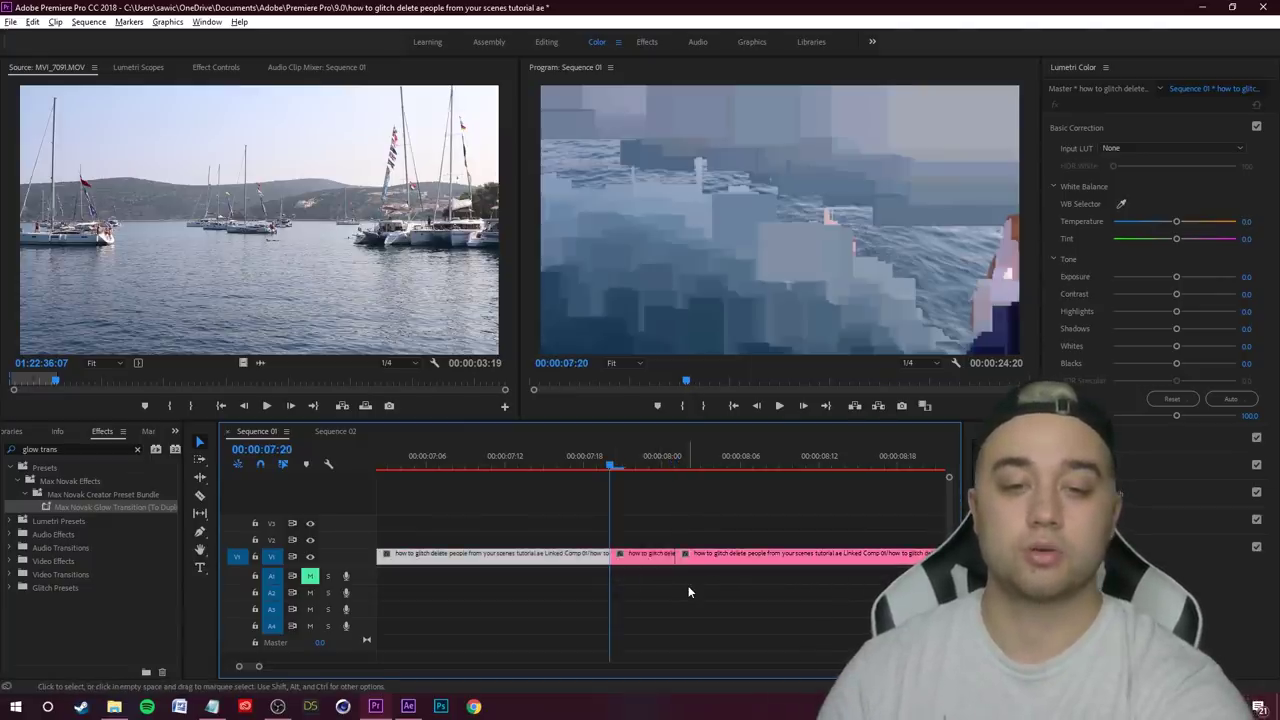
{"action": "key", "text": "ctrl+z"}
{"action": "key", "text": "shift+Right"}
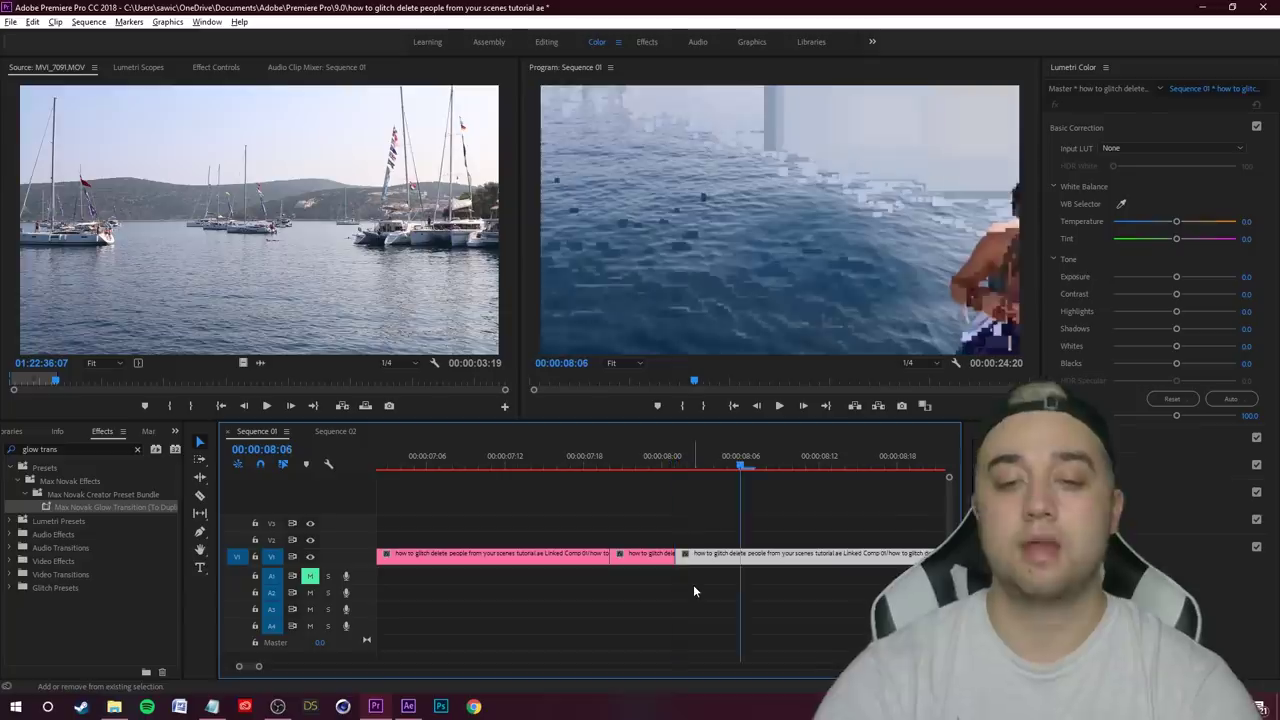
{"action": "key", "text": "ctrl+k"}
Nest the two short clip pieces around the cut and duplicate the nested sequence onto track V2
{"action": "left_click_drag", "start_coordinate": [642, 530], "coordinate": [703, 560]}
{"action": "right_click", "coordinate": [703, 559]}
{"action": "left_click_drag", "start_coordinate": [655, 512], "coordinate": [706, 557]}
{"action": "right_click", "coordinate": [706, 557]}
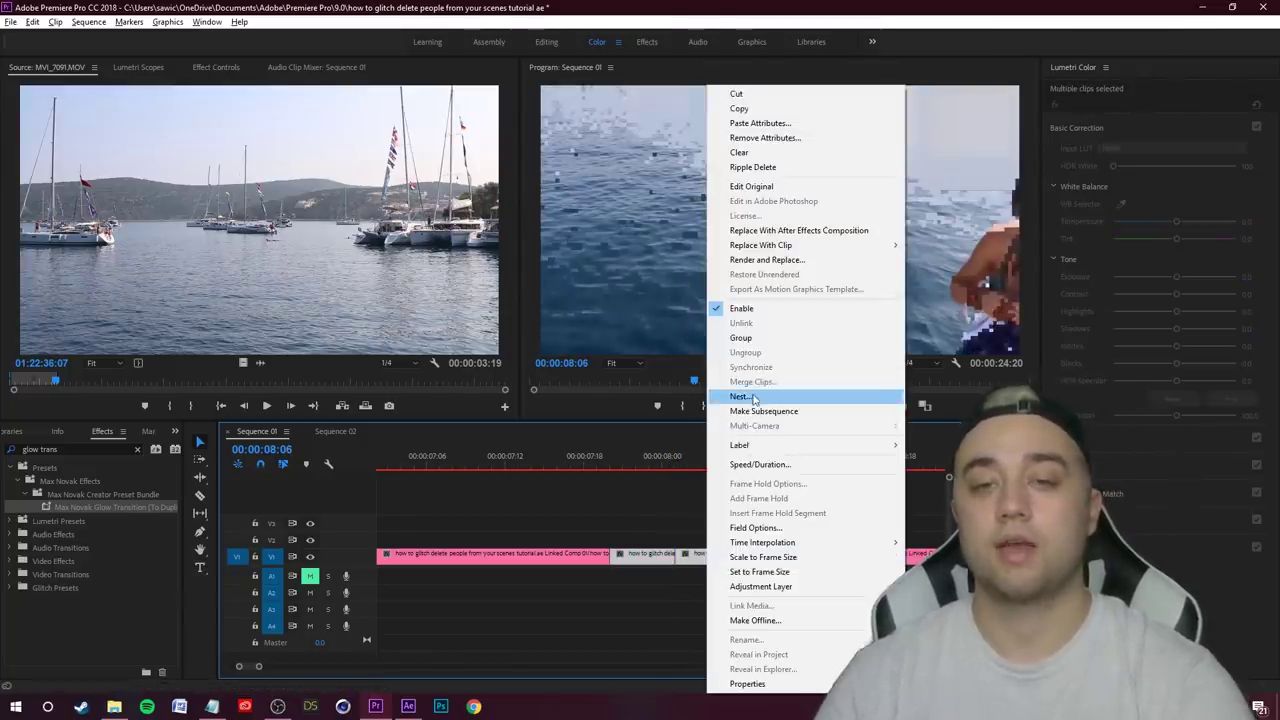
{"action": "left_click", "coordinate": [740, 396]}
{"action": "key", "text": "Return"}
{"action": "left_click_drag", "start_coordinate": [679, 562], "coordinate": [680, 541], "text": "alt"}
Play through the stacked nested sequences to review the pixel glitch transition
{"action": "left_click_drag", "start_coordinate": [738, 465], "coordinate": [548, 467]}
{"action": "key", "text": "space"}
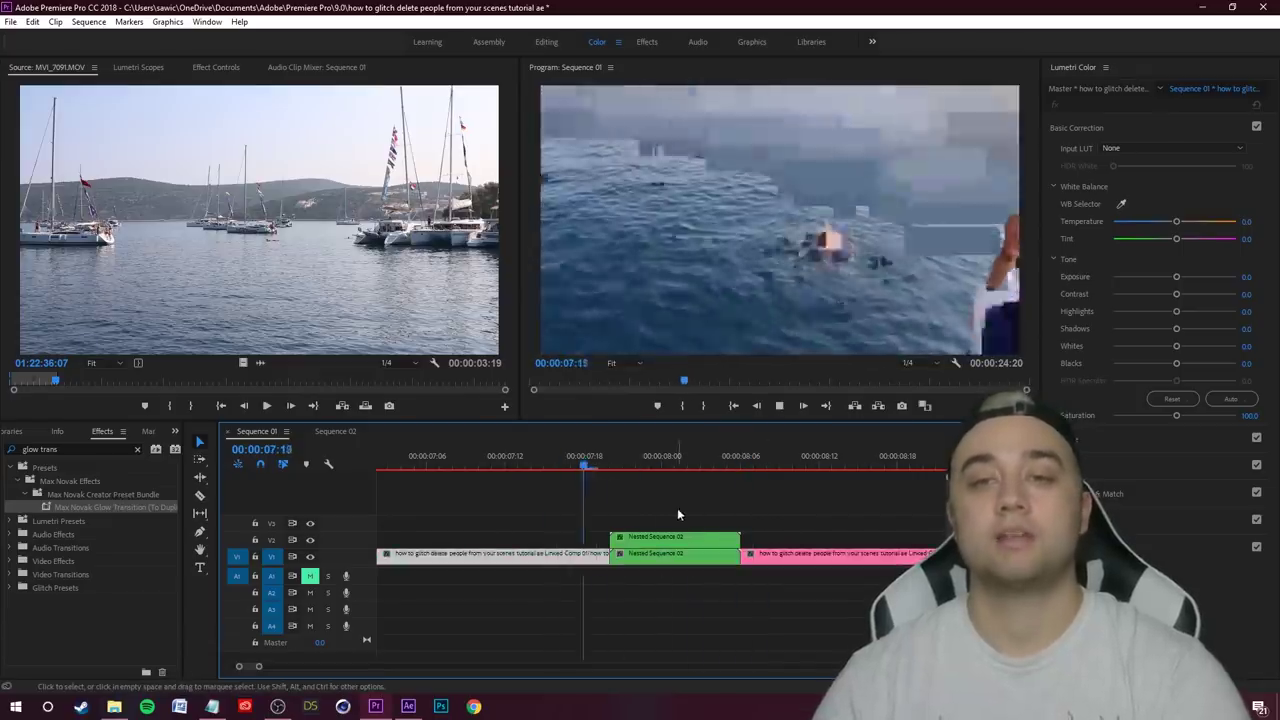
{"action": "key", "text": "space"}
{"action": "left_click_drag", "start_coordinate": [776, 467], "coordinate": [525, 467]}
{"action": "key", "text": "space"}
{"action": "key", "text": "space"}
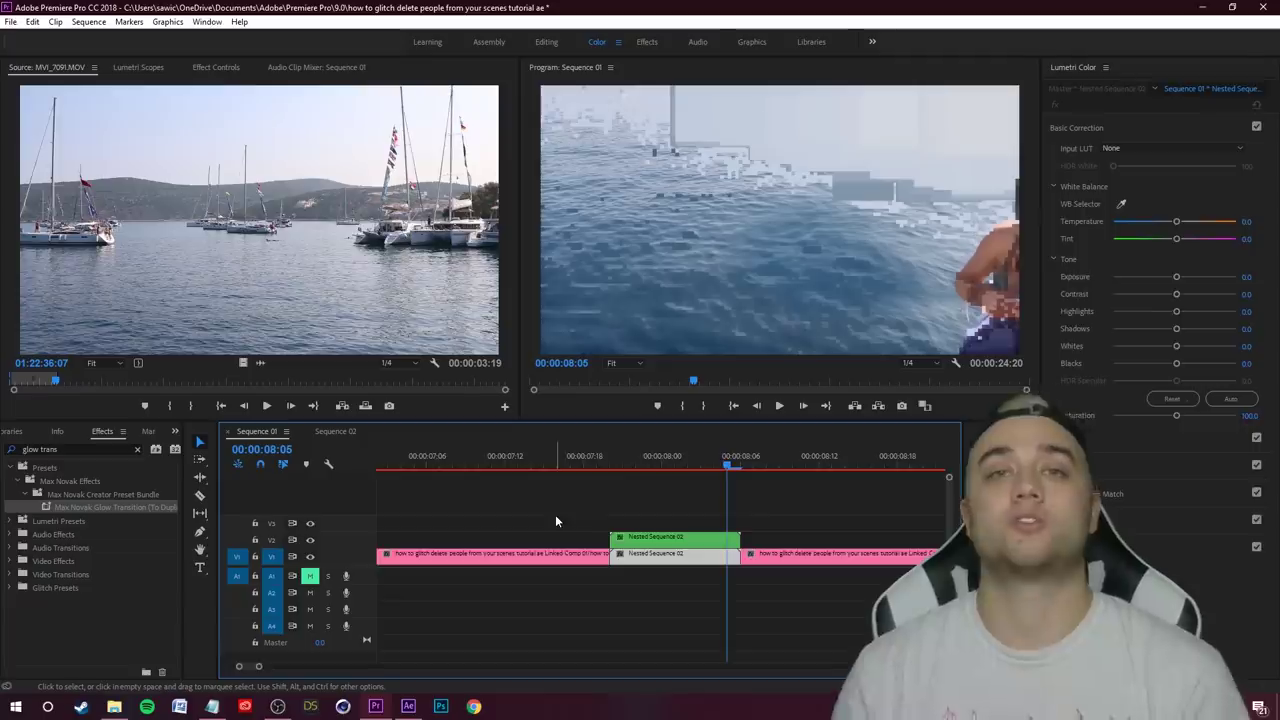
{"action": "left_click", "coordinate": [555, 516]}
{"action": "key", "text": "minus"}
{"action": "key", "text": "minus"}
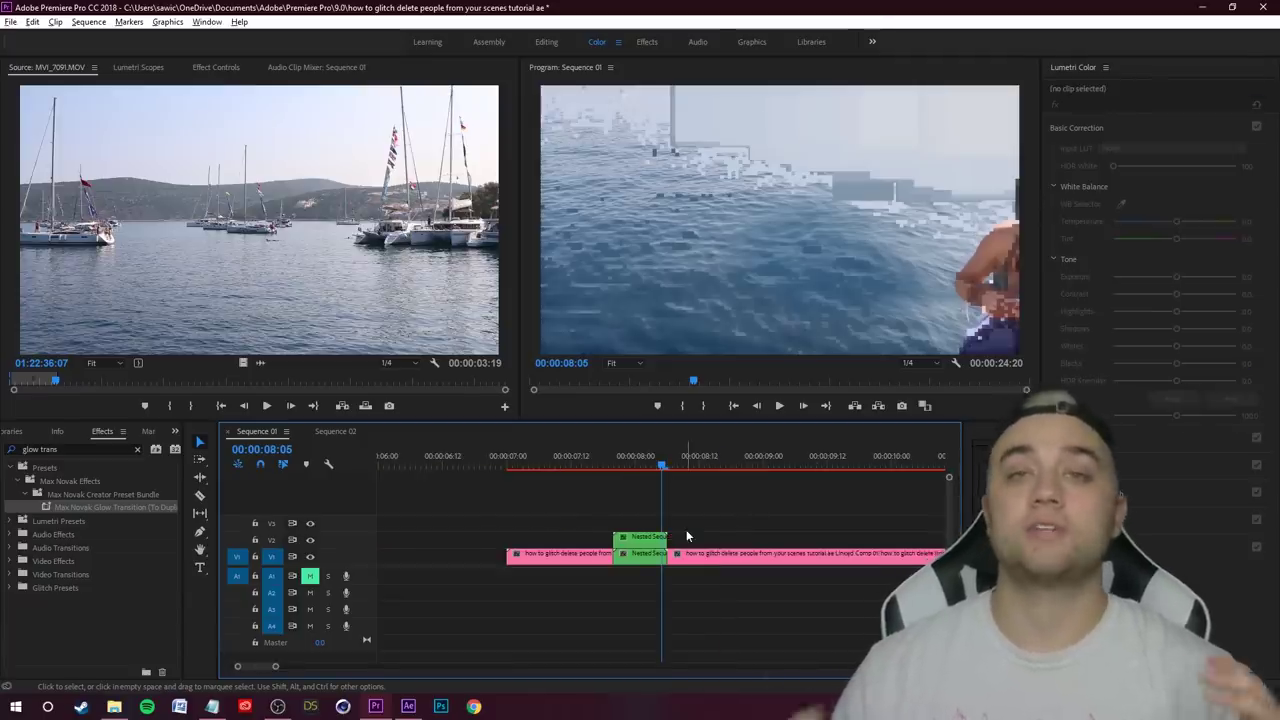